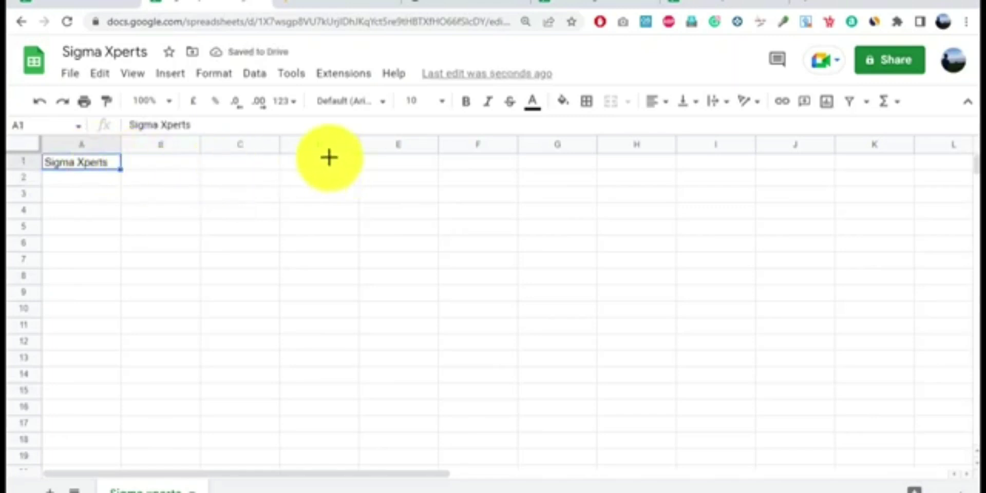
Enter the header Date in cell A2, below the Sigma Xperts title.
{"action": "left_click", "coordinate": [101, 179]}
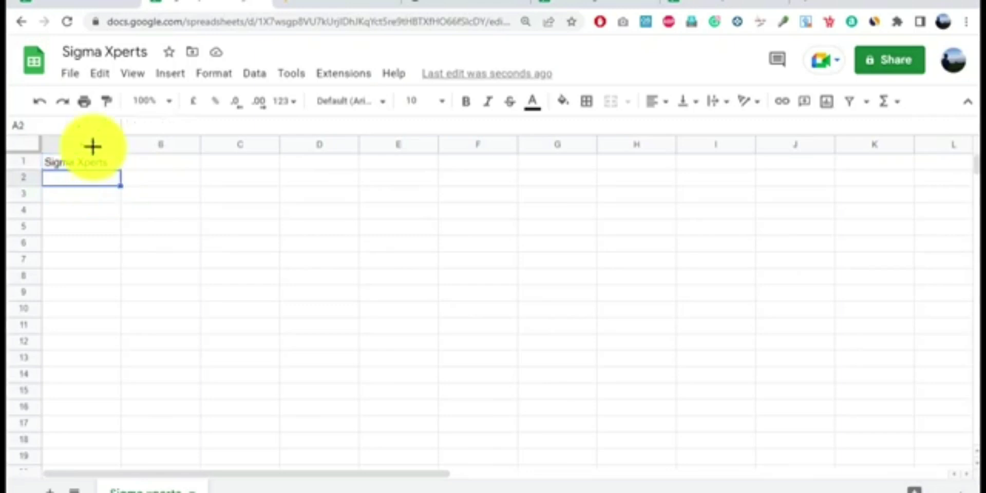
{"action": "double_click", "coordinate": [97, 182]}
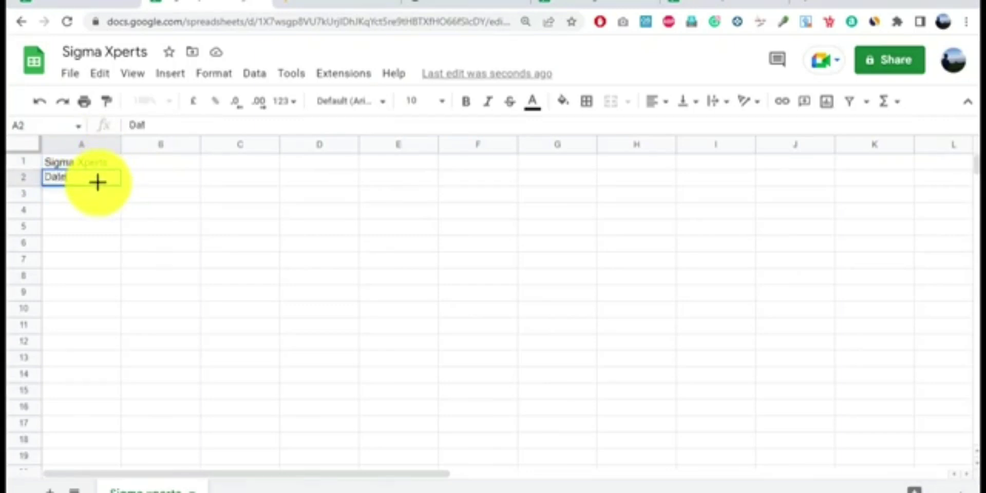
{"action": "type", "text": "Date"}
{"action": "left_click", "coordinate": [119, 211]}
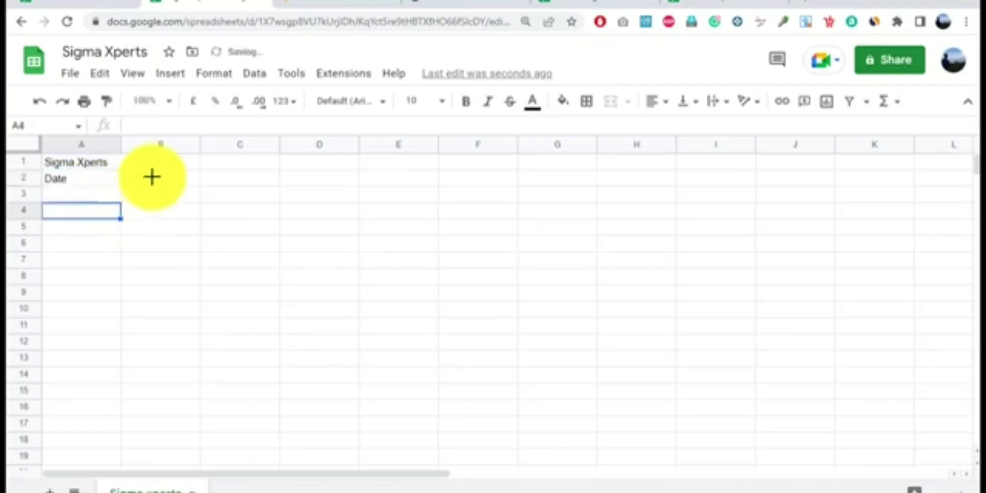
Enter the header Asin Number in cell B2, beside Date.
{"action": "left_click", "coordinate": [152, 176]}
{"action": "double_click", "coordinate": [152, 176]}
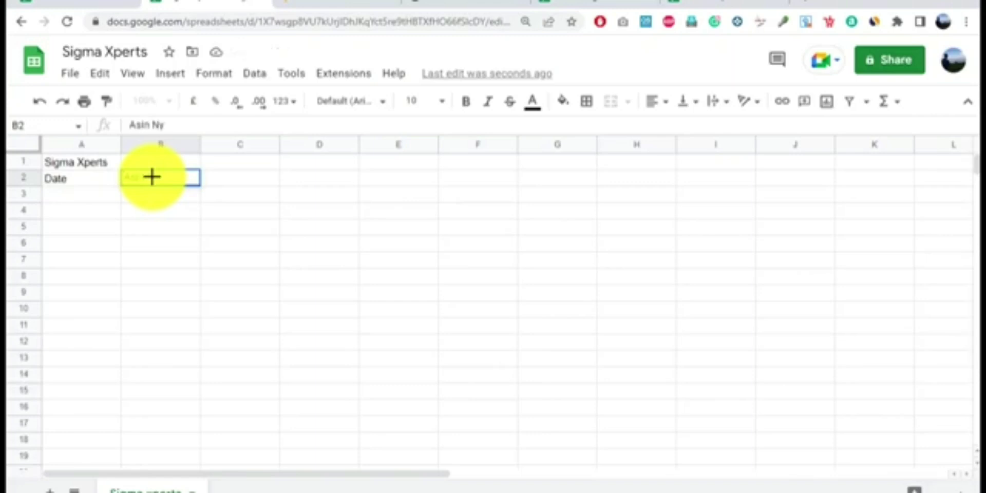
{"action": "key", "text": "BackSpace"}
{"action": "type", "text": "umber"}
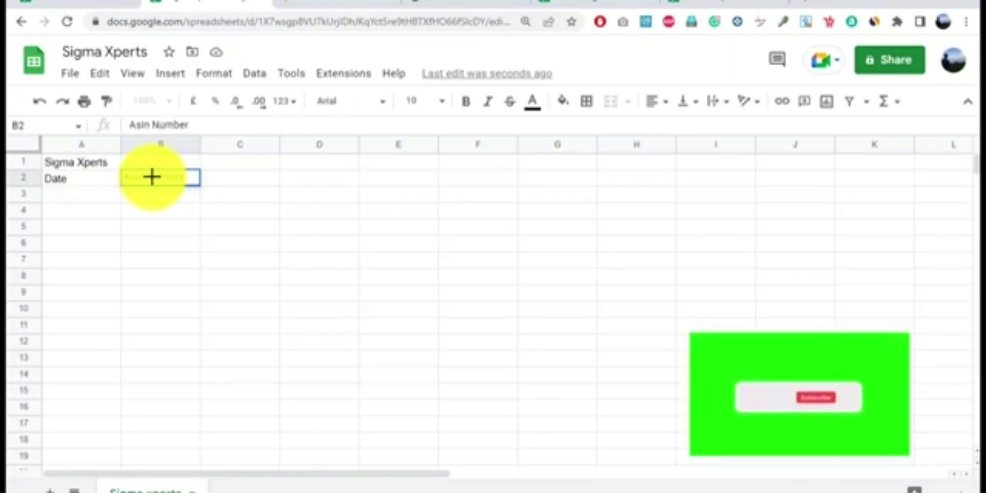
{"action": "left_click", "coordinate": [171, 213]}
Enter the header Amazon price in cell C2.
{"action": "left_click", "coordinate": [249, 180]}
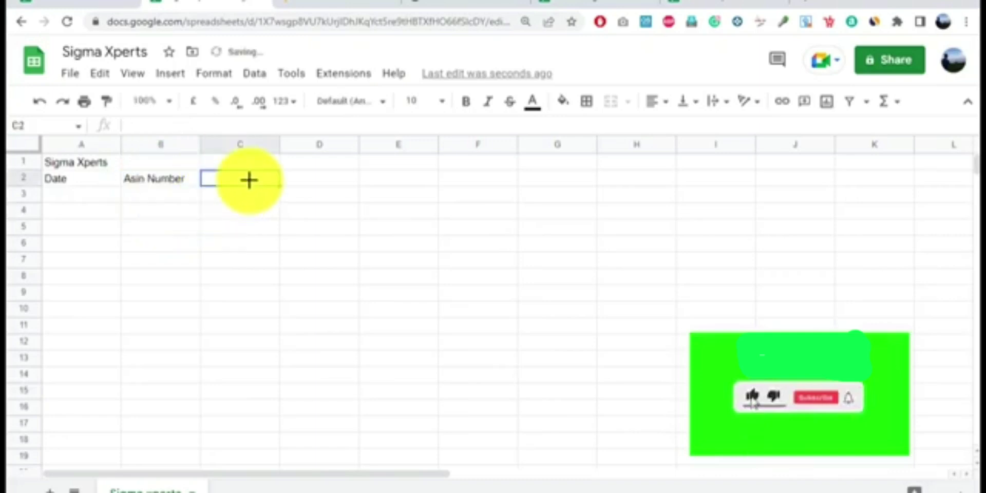
{"action": "type", "text": "A"}
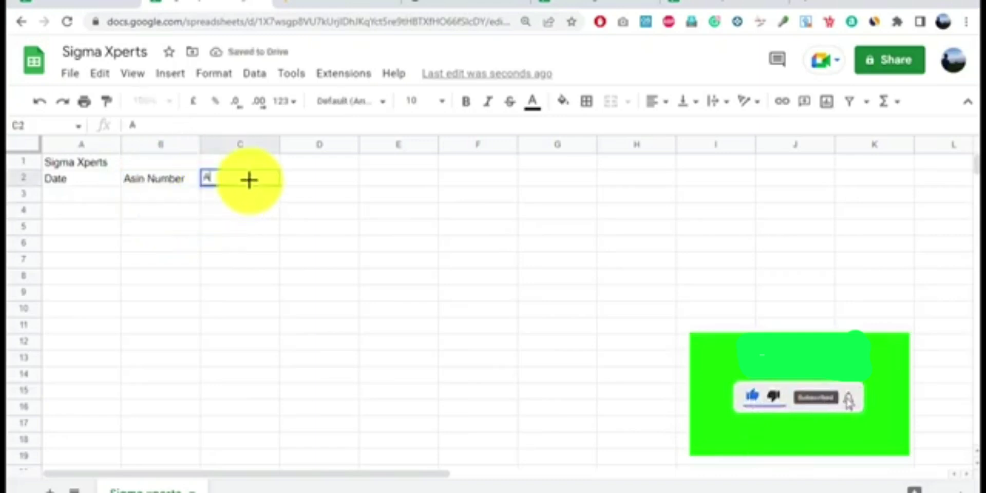
{"action": "type", "text": "mazon price"}
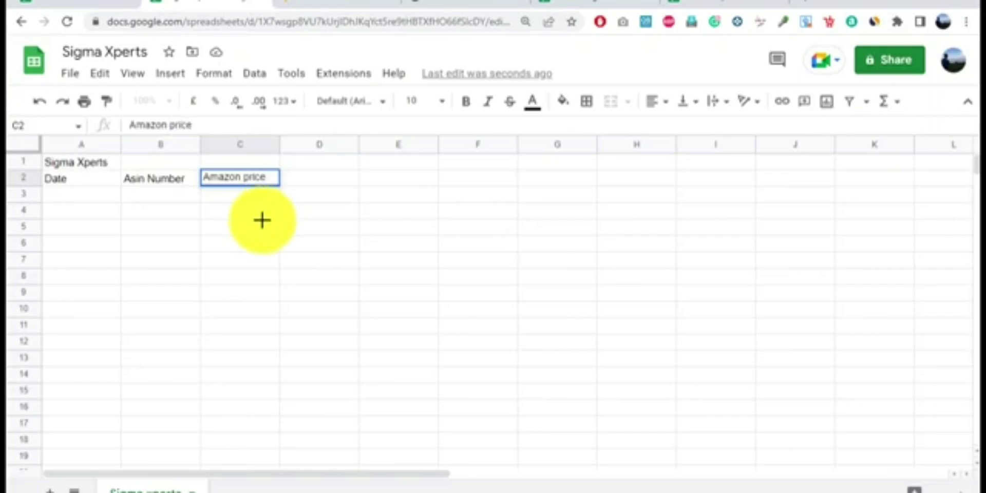
{"action": "left_click", "coordinate": [261, 215]}
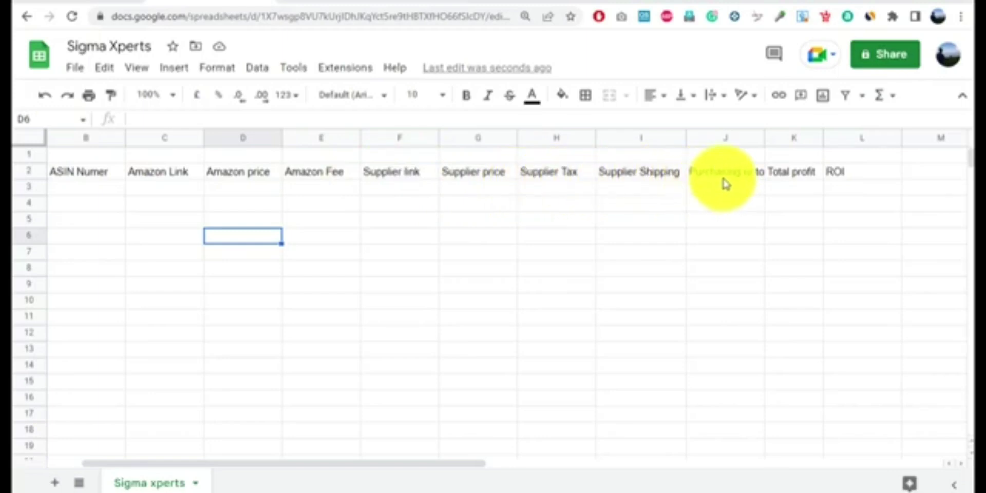
{"action": "double_click", "coordinate": [754, 180]}
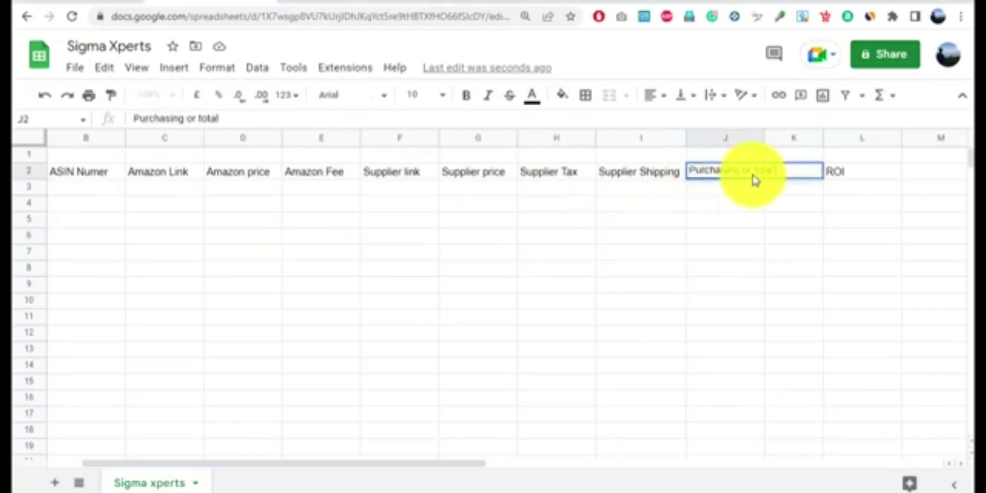
{"action": "left_click", "coordinate": [741, 208]}
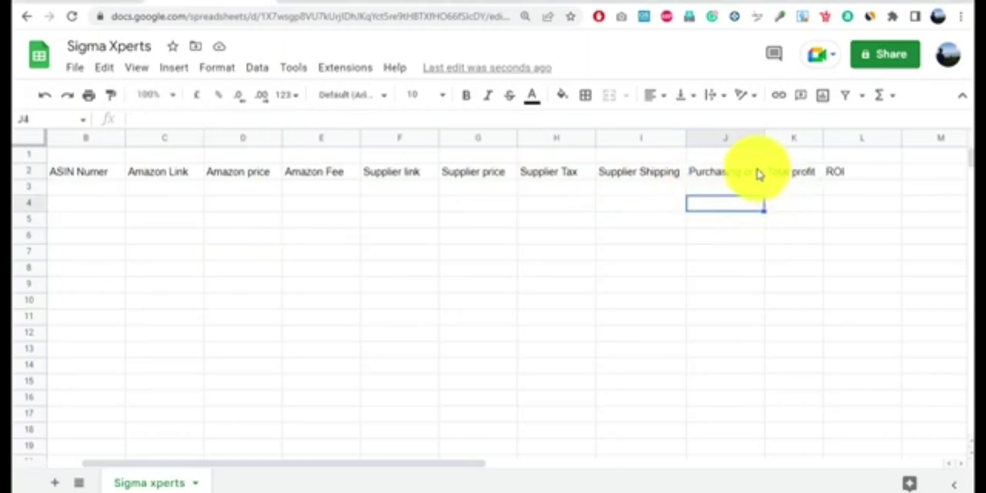
{"action": "left_click", "coordinate": [787, 176]}
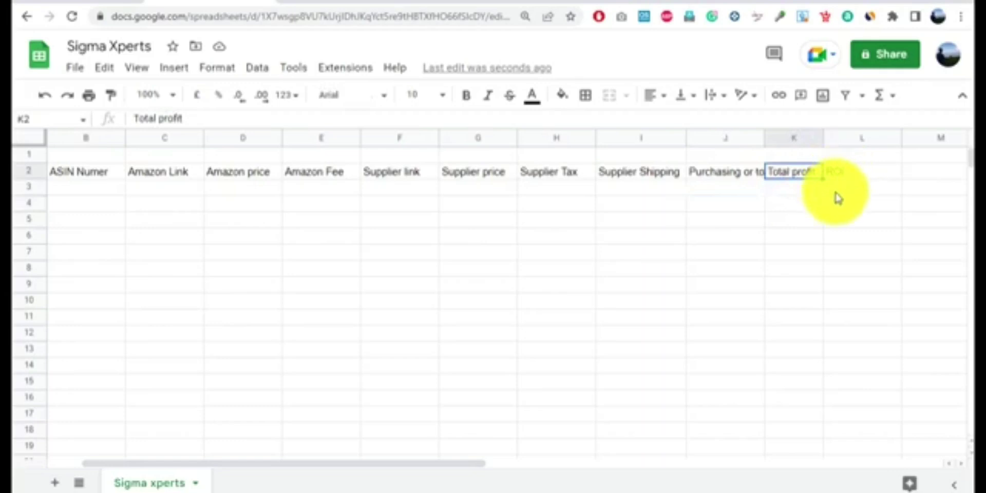
{"action": "left_click", "coordinate": [623, 206]}
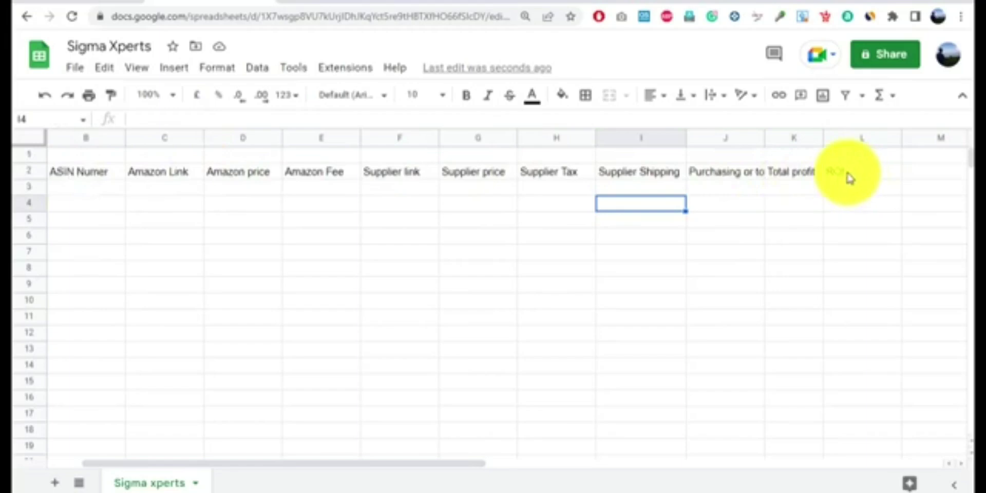
Format the header cells B2:L2 with bold white text on a medium blue fill.
{"action": "left_click_drag", "start_coordinate": [848, 177], "coordinate": [60, 178]}
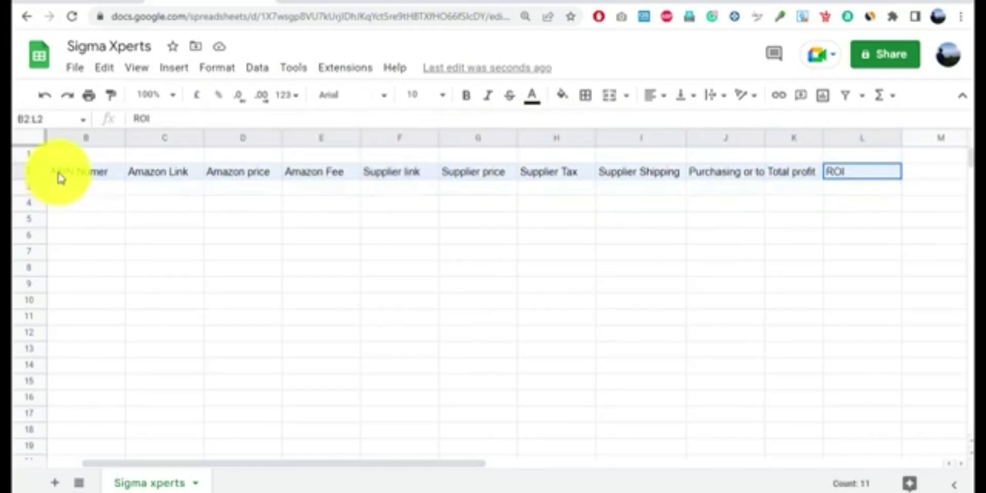
{"action": "left_click", "coordinate": [470, 106]}
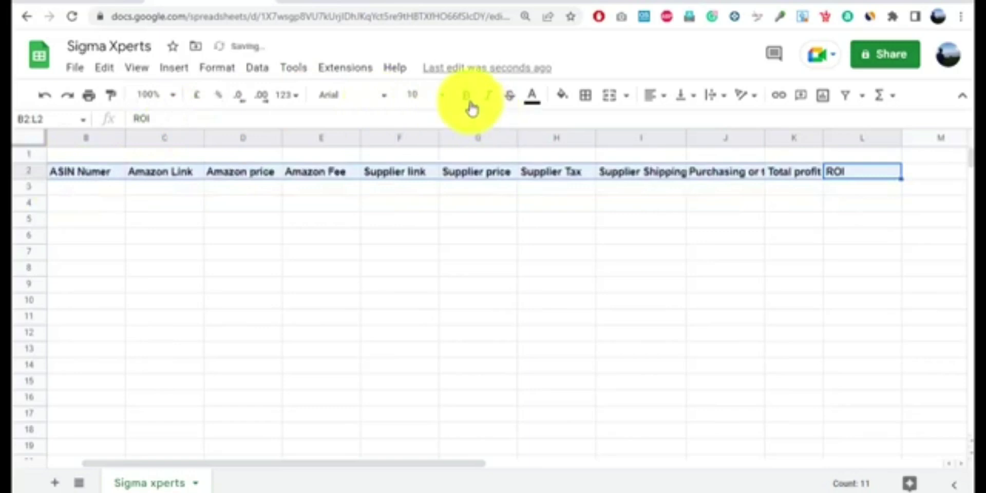
{"action": "left_click", "coordinate": [567, 106]}
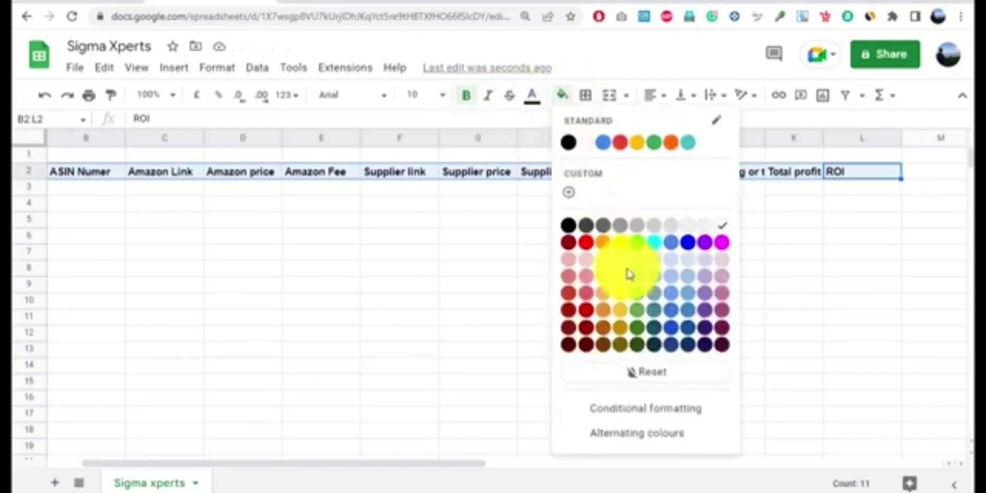
{"action": "left_click", "coordinate": [670, 309]}
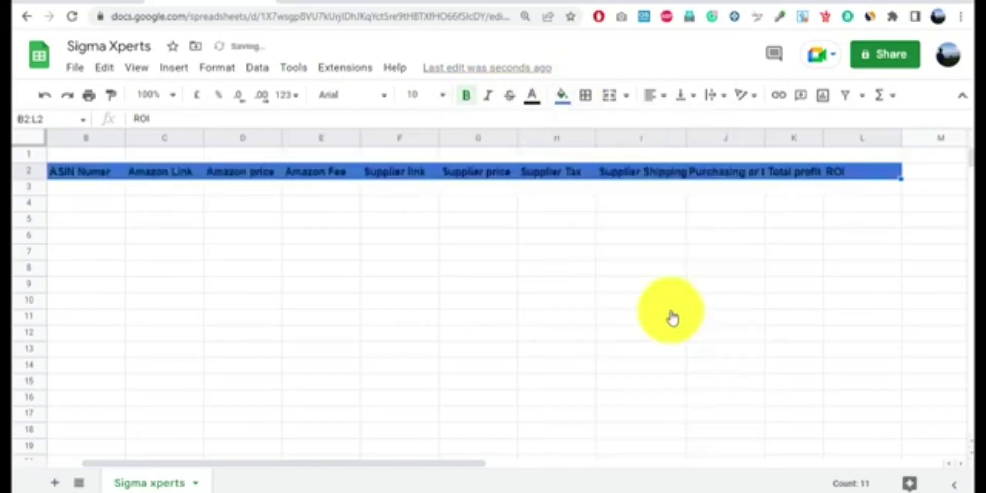
{"action": "left_click", "coordinate": [534, 96]}
{"action": "left_click", "coordinate": [558, 147]}
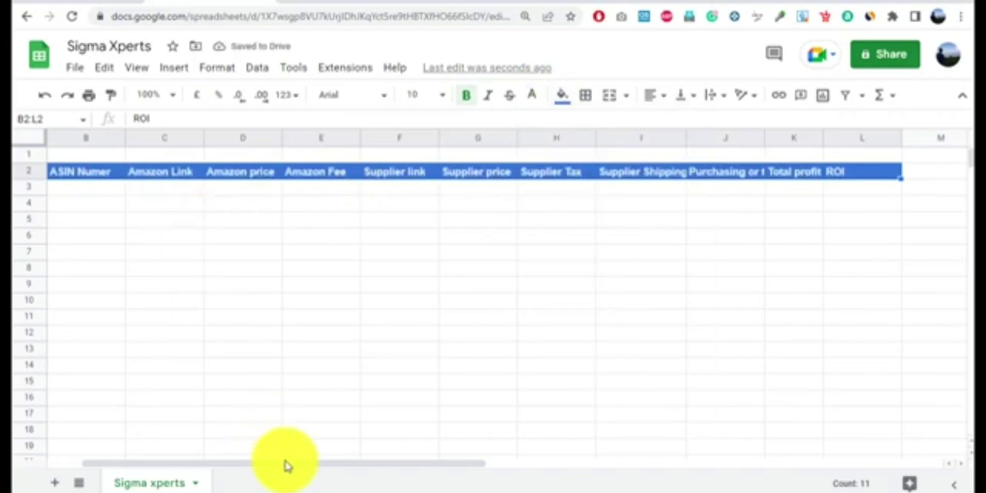
Format the title and Date cells A1:A2 with bold white text on a standard blue fill.
{"action": "left_click_drag", "start_coordinate": [286, 462], "coordinate": [218, 467]}
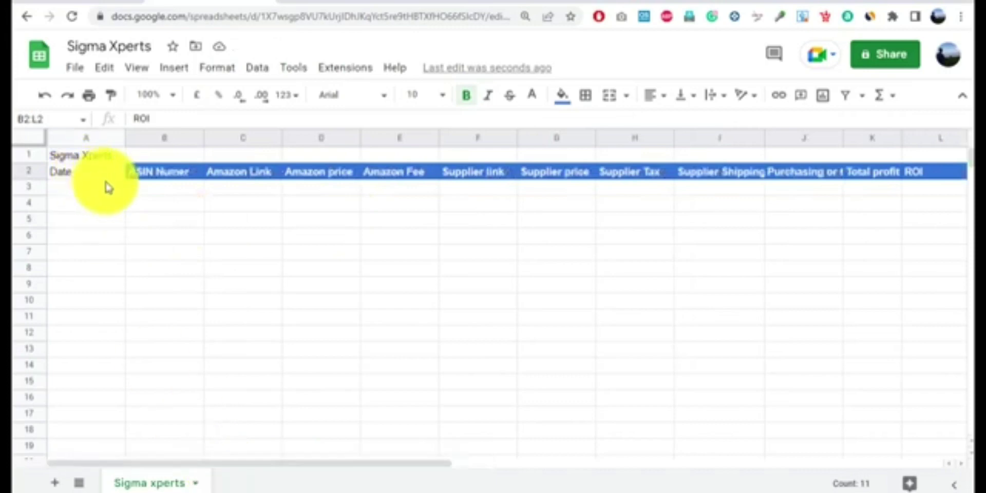
{"action": "left_click_drag", "start_coordinate": [86, 173], "coordinate": [85, 160]}
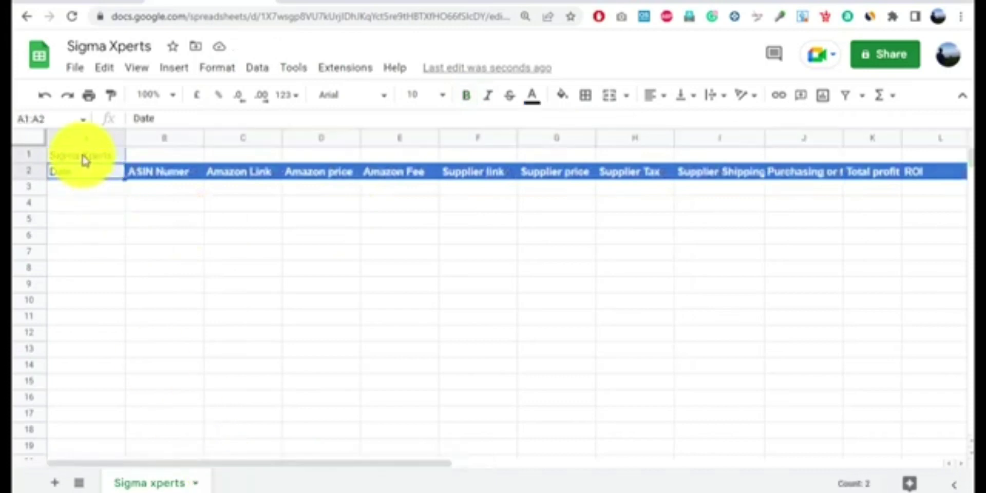
{"action": "left_click", "coordinate": [465, 97]}
{"action": "left_click", "coordinate": [561, 95]}
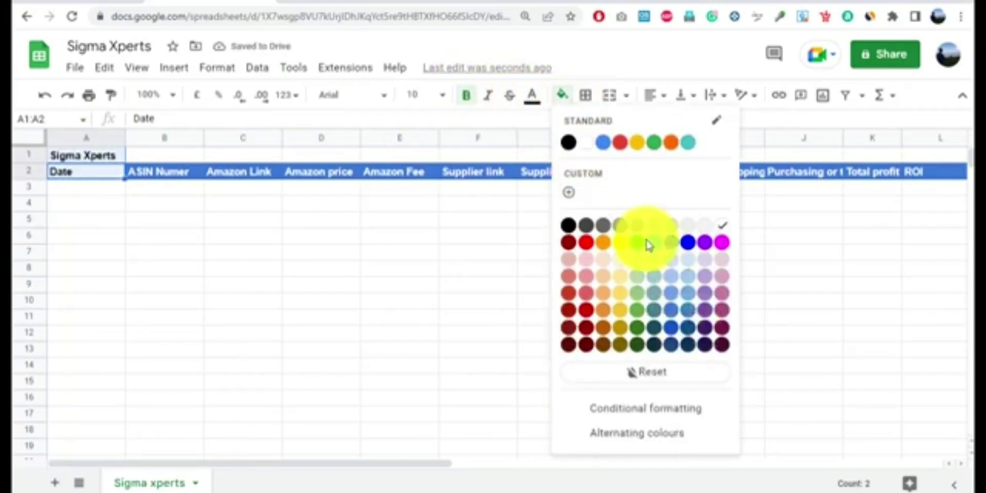
{"action": "left_click", "coordinate": [603, 143]}
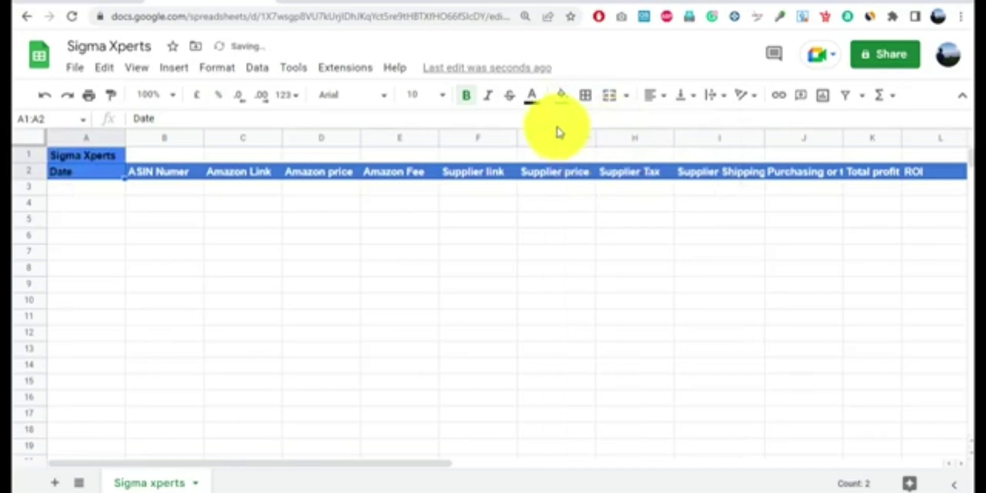
{"action": "left_click", "coordinate": [533, 97]}
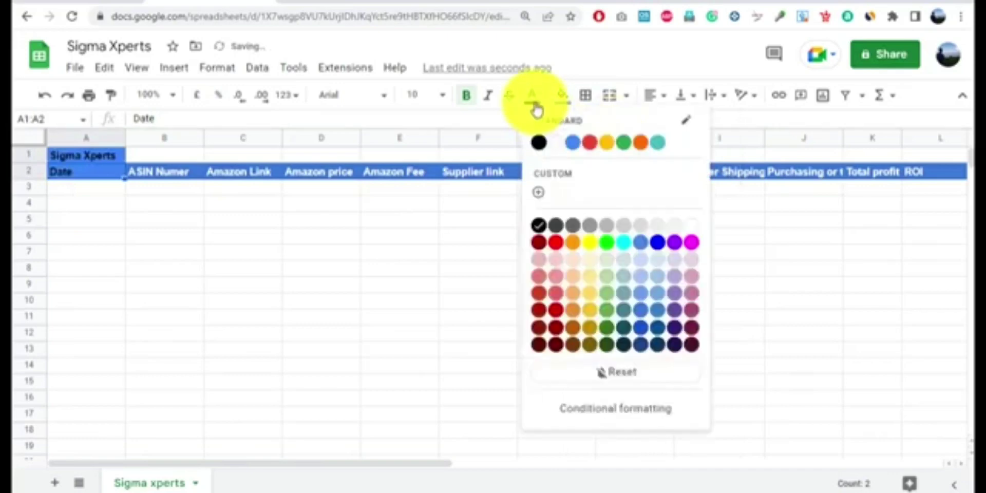
{"action": "left_click", "coordinate": [571, 143]}
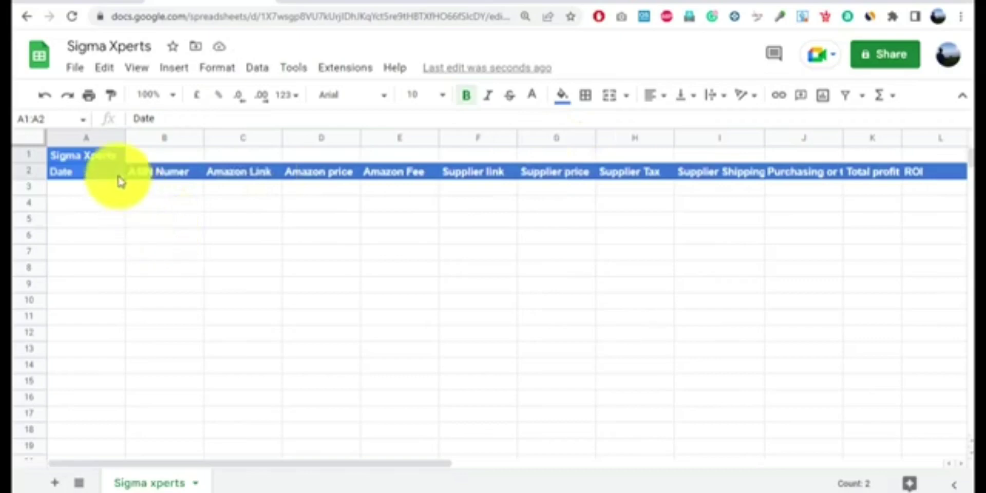
{"action": "left_click", "coordinate": [218, 265]}
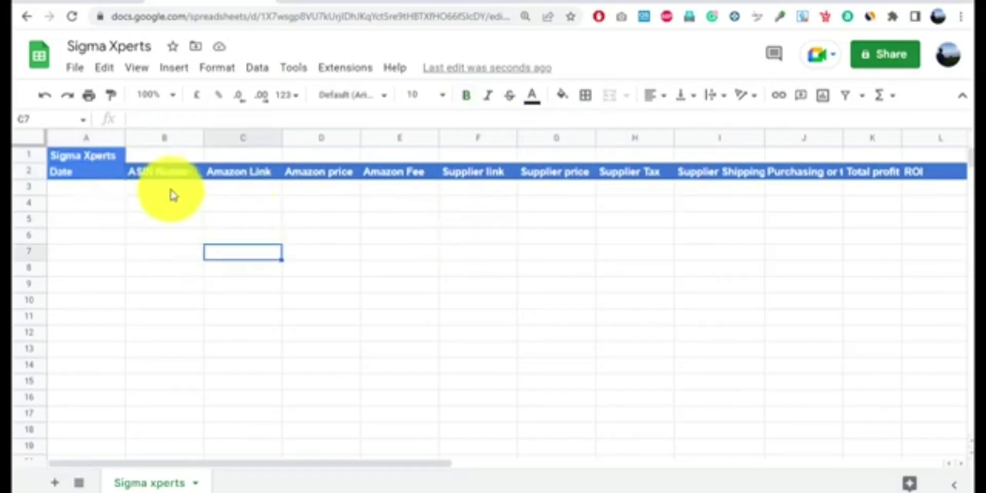
{"action": "left_click", "coordinate": [549, 277]}
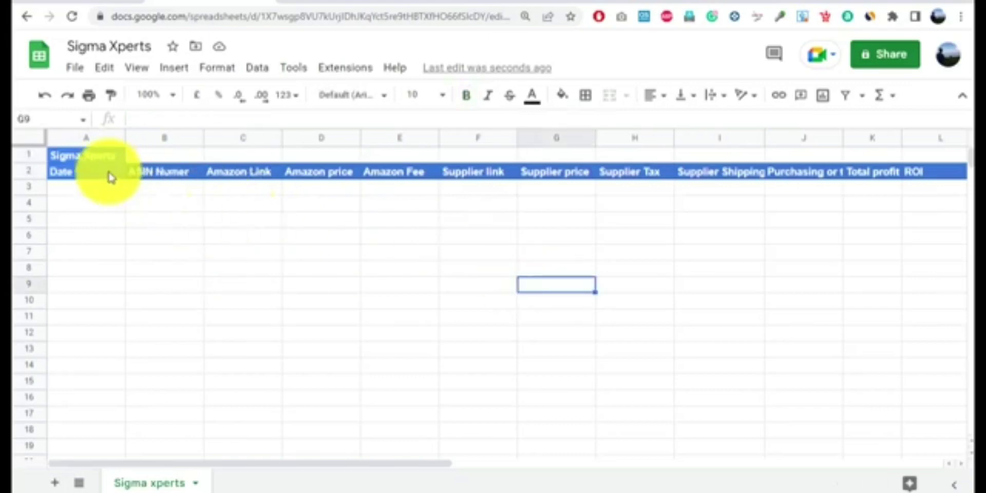
Try a darker blue fill on cells A1:A3, and undo it.
{"action": "left_click_drag", "start_coordinate": [98, 190], "coordinate": [92, 156]}
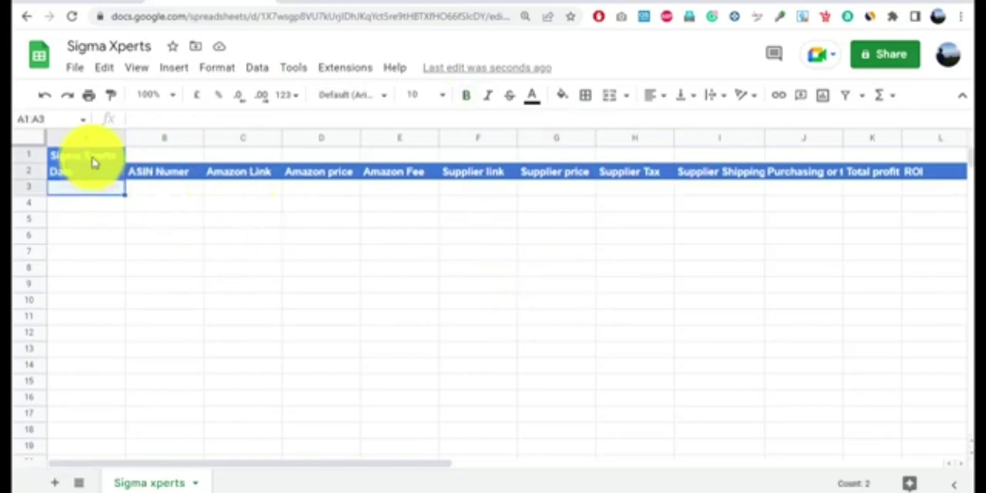
{"action": "left_click", "coordinate": [562, 97]}
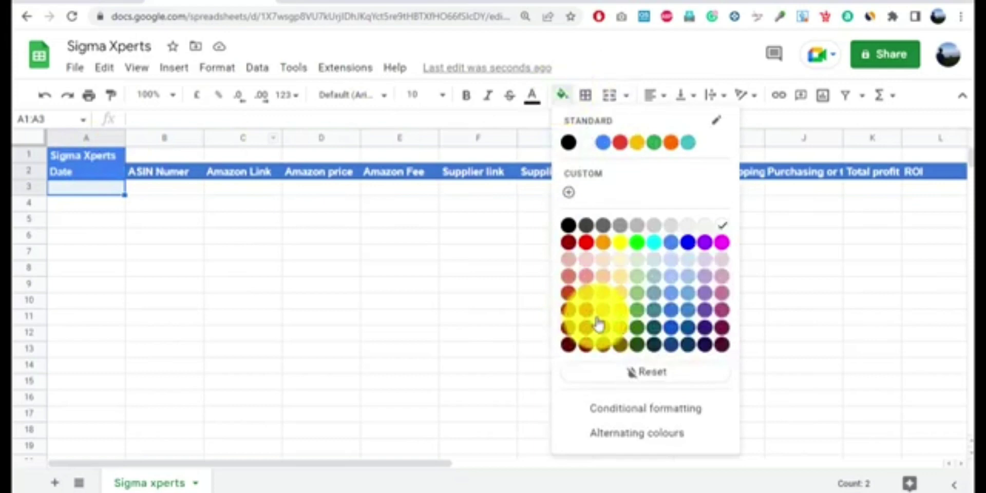
{"action": "left_click", "coordinate": [677, 339]}
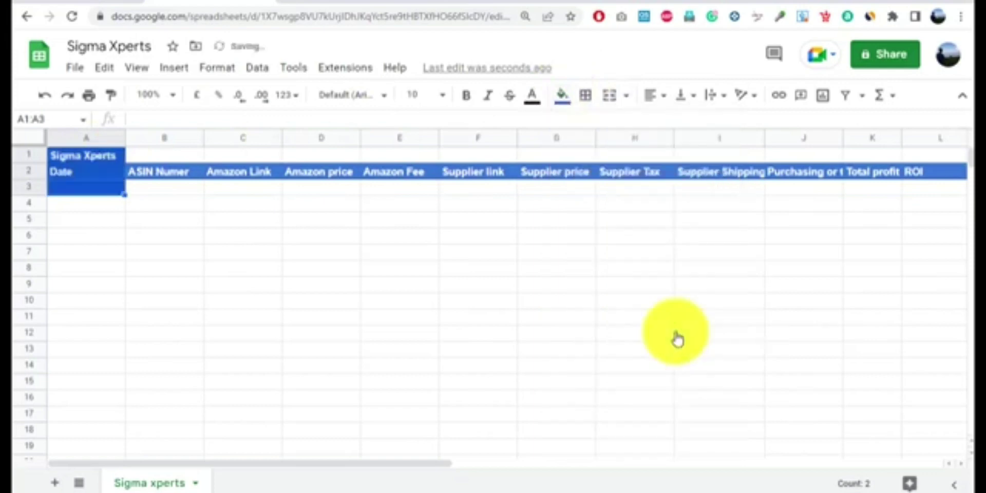
{"action": "left_click", "coordinate": [242, 350]}
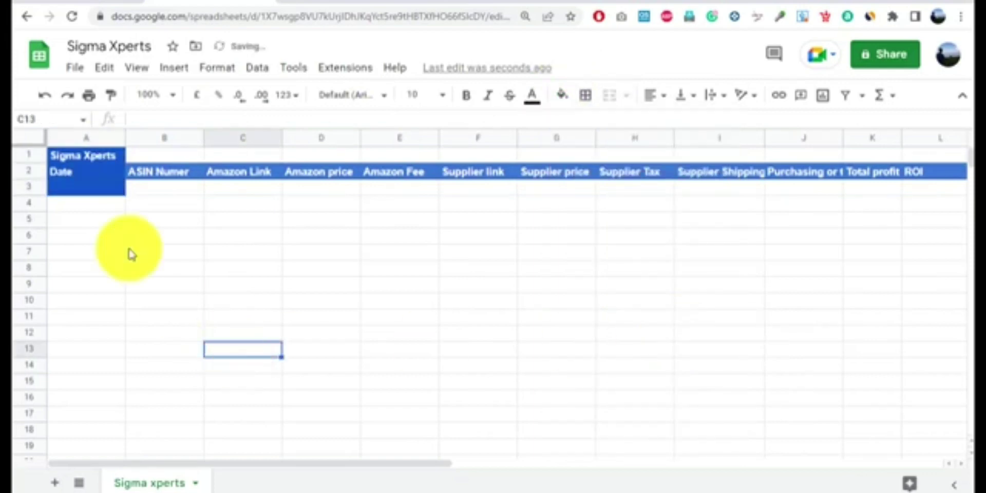
{"action": "left_click", "coordinate": [101, 197]}
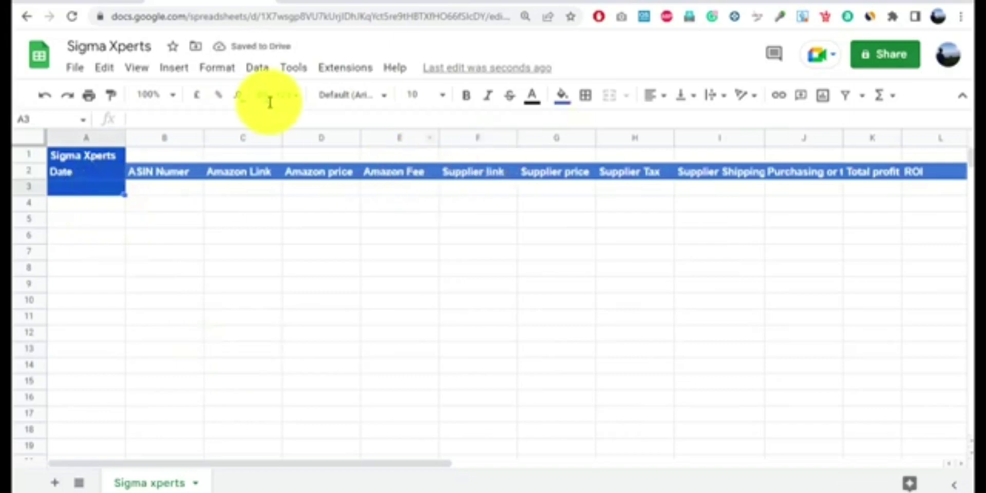
{"action": "left_click", "coordinate": [46, 95]}
{"action": "left_click", "coordinate": [186, 271]}
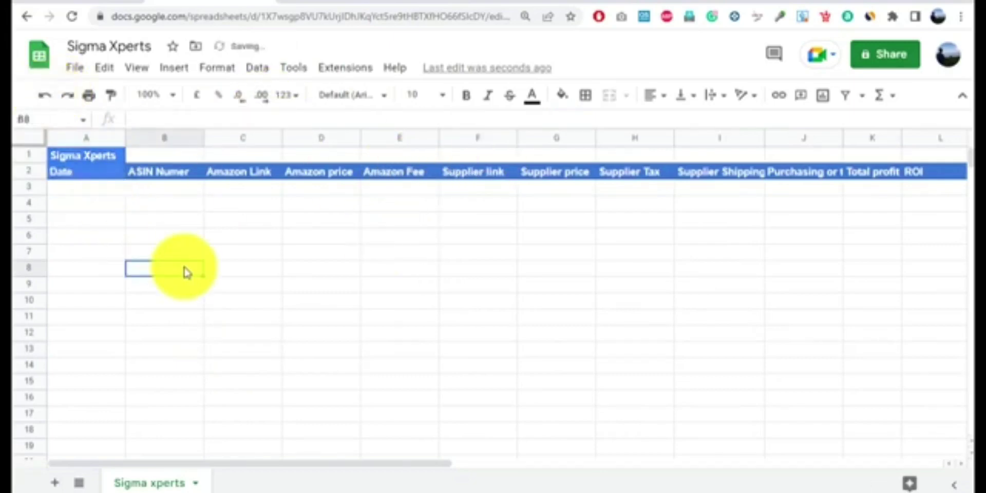
Widen column F, which holds the Supplier link header, slightly.
{"action": "left_click", "coordinate": [312, 272]}
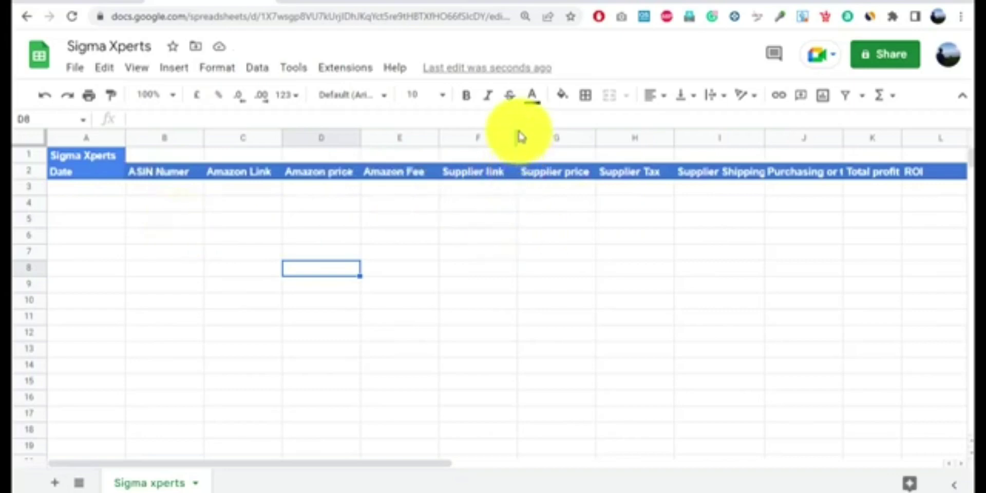
{"action": "left_click_drag", "start_coordinate": [515, 131], "coordinate": [534, 131]}
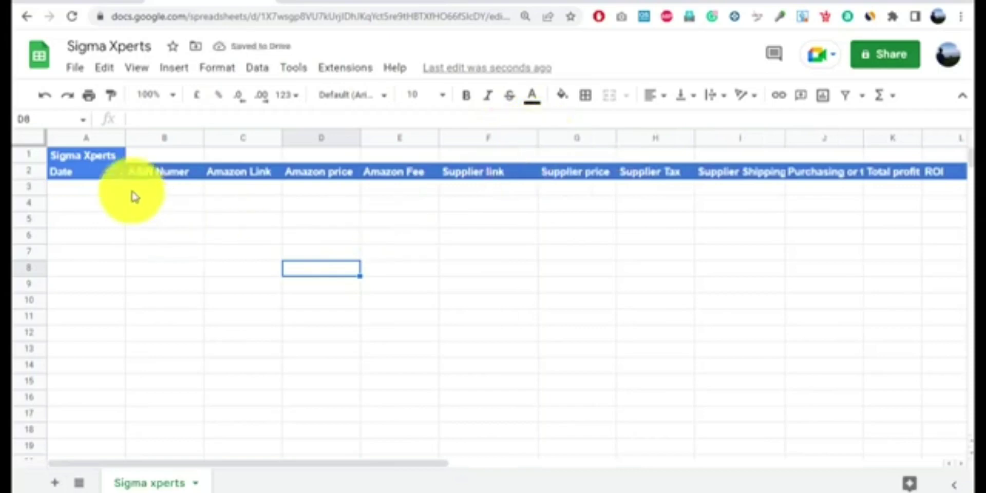
Enter the date 2/08/2022 in cell A3 under the Date header.
{"action": "double_click", "coordinate": [92, 189]}
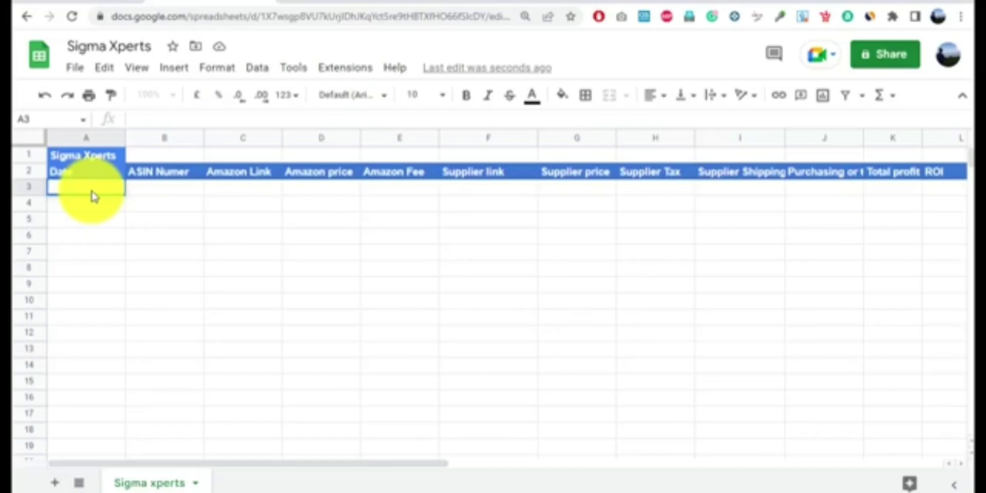
{"action": "type", "text": "2/08/2022"}
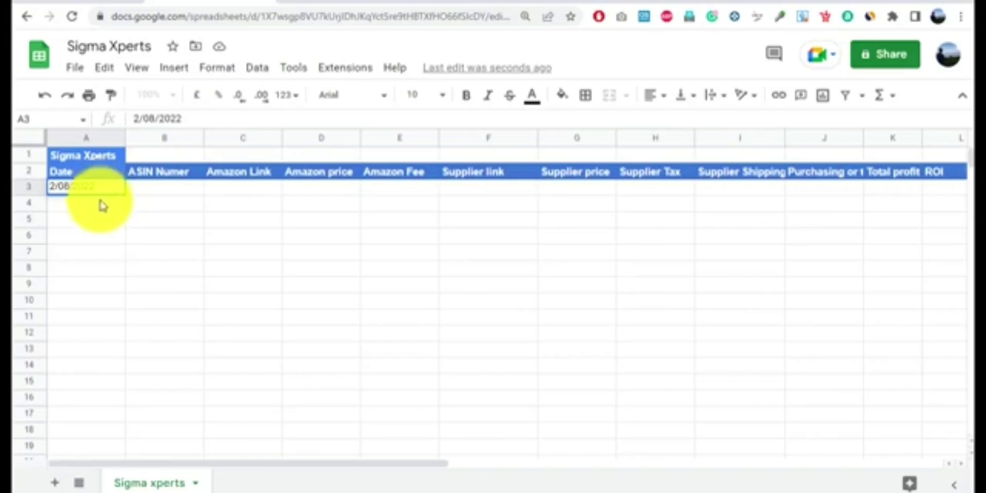
{"action": "left_click", "coordinate": [100, 235]}
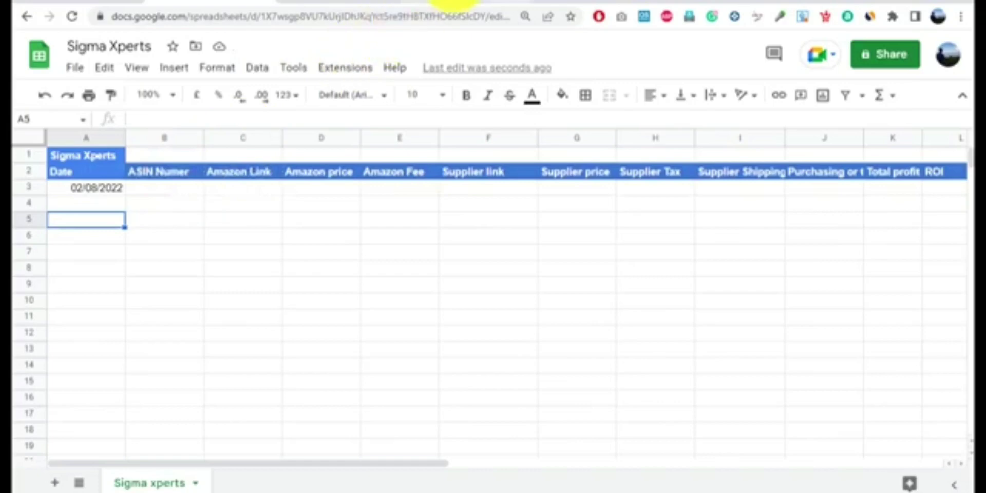
Copy the ASIN B000NFEWN8 from the Amazon product page's URL into cell B3 of the sheet.
{"action": "left_click", "coordinate": [454, 2]}
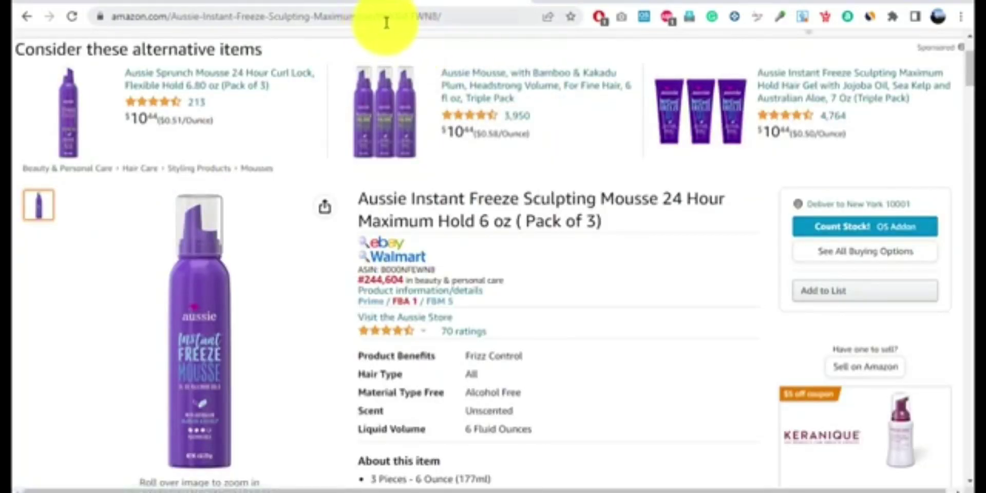
{"action": "double_click", "coordinate": [403, 23]}
{"action": "key", "text": "ctrl+c"}
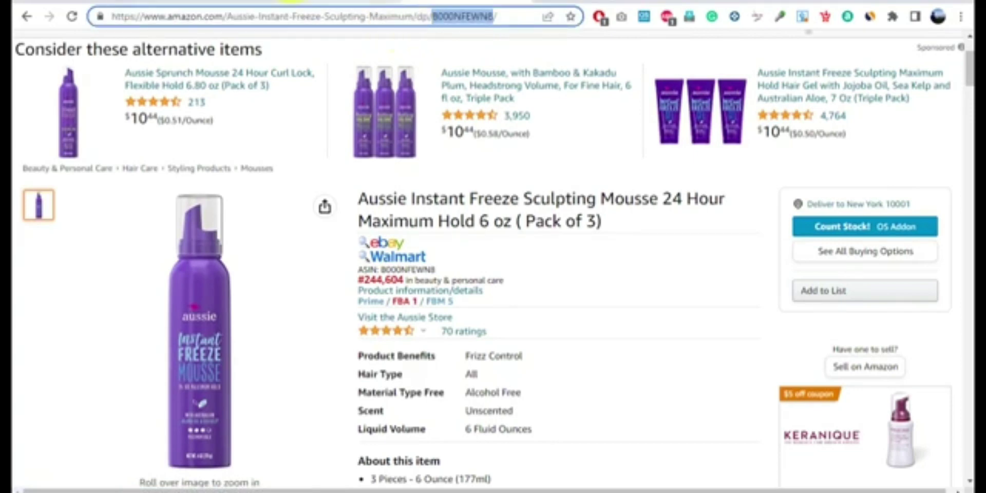
{"action": "left_click", "coordinate": [262, 3]}
{"action": "left_click", "coordinate": [159, 189]}
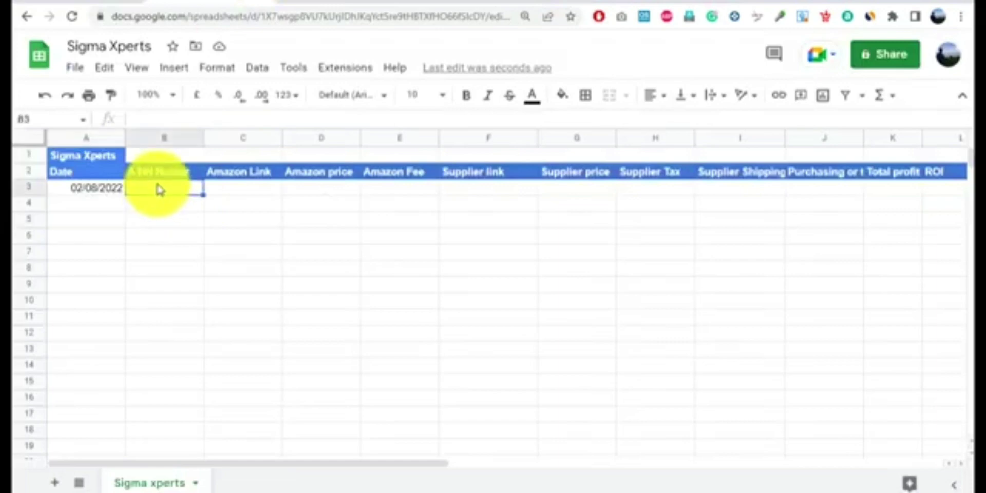
{"action": "key", "text": "ctrl+v"}
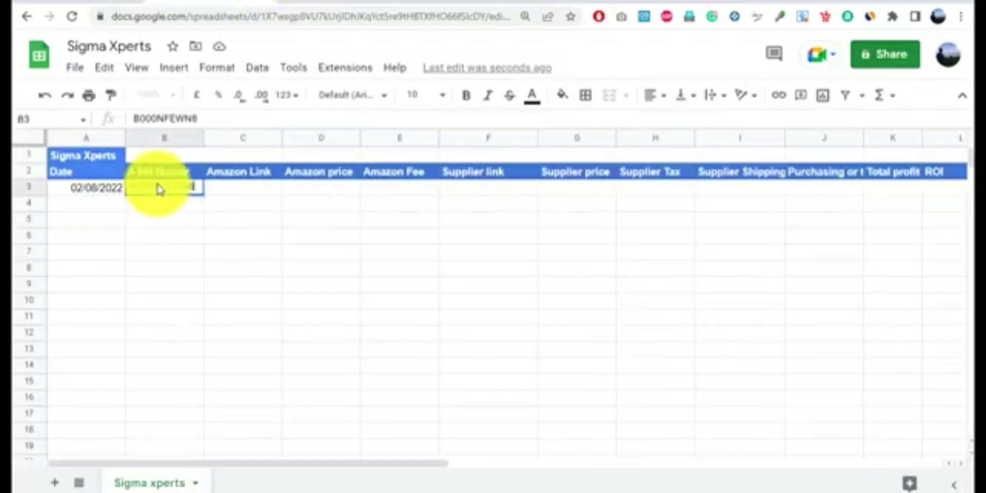
{"action": "left_click", "coordinate": [164, 220]}
Copy the full URL of the Amazon Aussie Instant Freeze mousse page into the Amazon Link cell C3.
{"action": "left_click", "coordinate": [254, 198]}
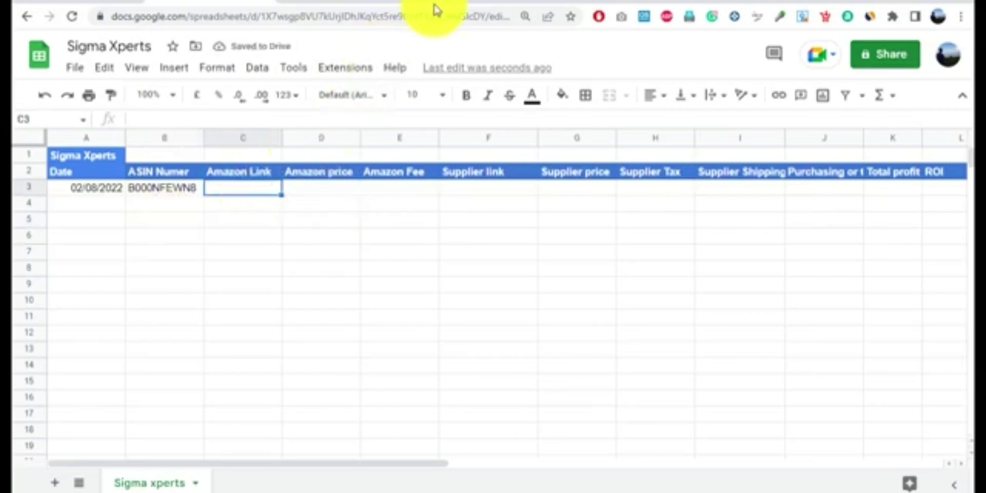
{"action": "left_click", "coordinate": [452, 3]}
{"action": "left_click", "coordinate": [337, 20]}
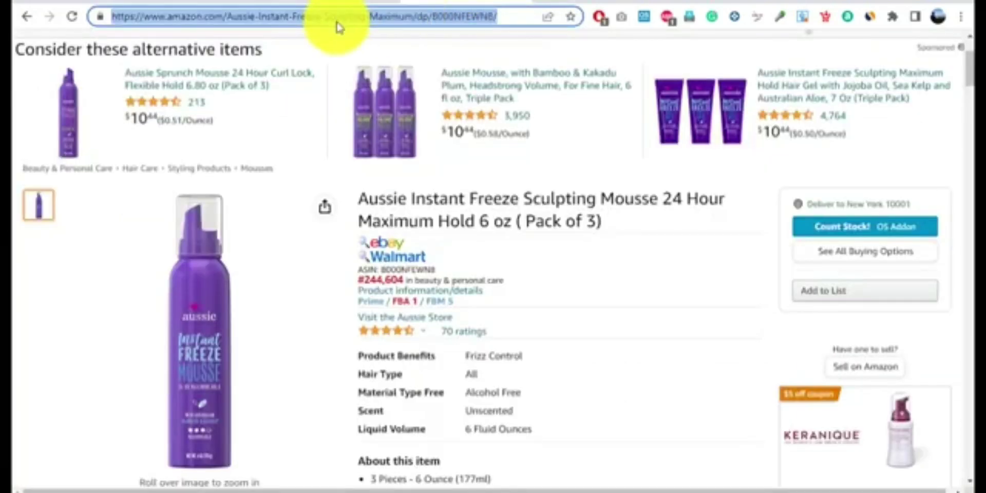
{"action": "key", "text": "ctrl+v"}
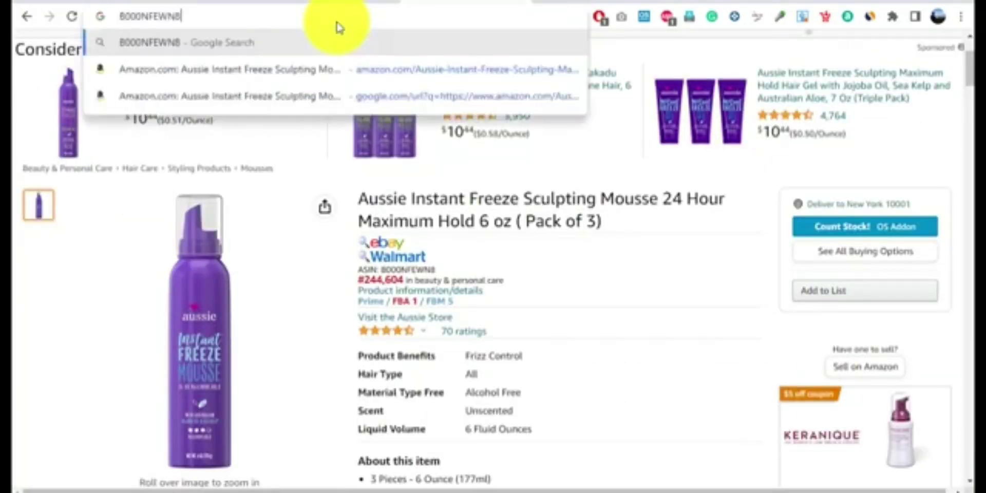
{"action": "key", "text": "ctrl+z"}
{"action": "key", "text": "ctrl+c"}
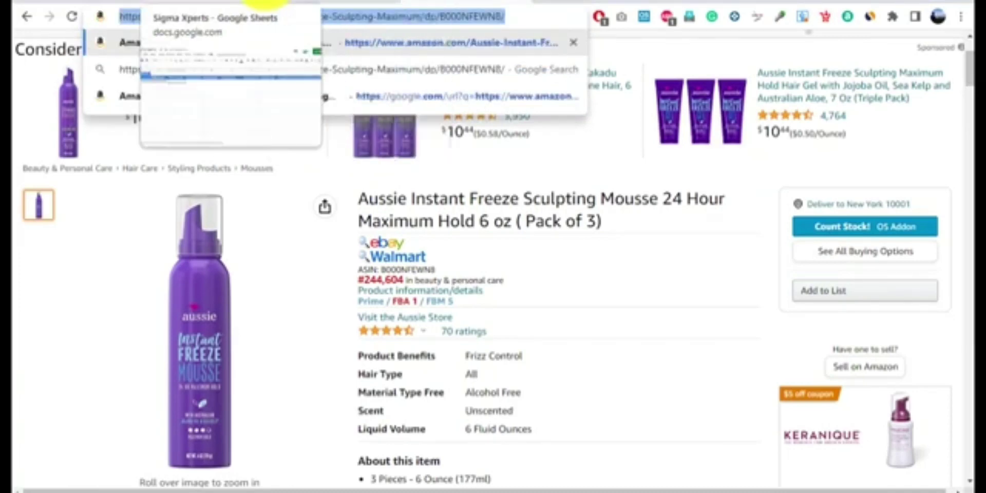
{"action": "left_click", "coordinate": [262, 3]}
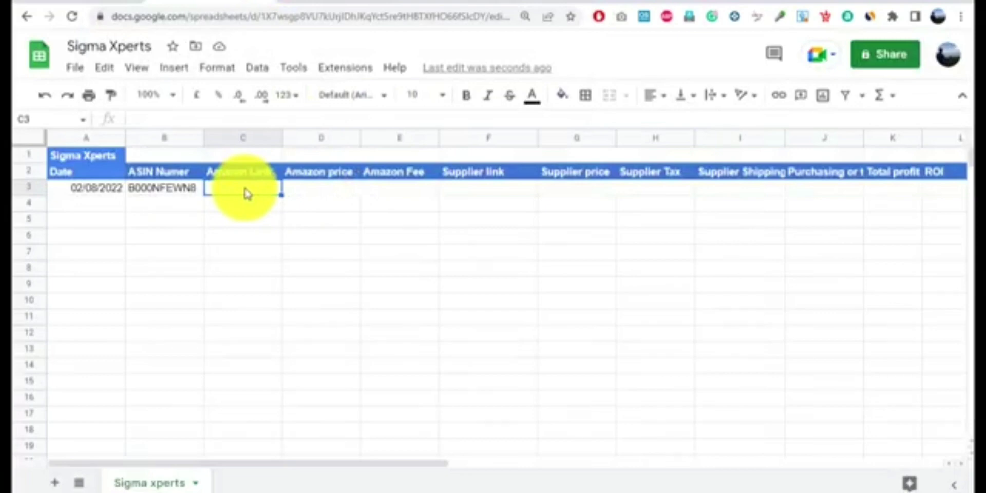
{"action": "key", "text": "ctrl+v"}
{"action": "left_click", "coordinate": [242, 236]}
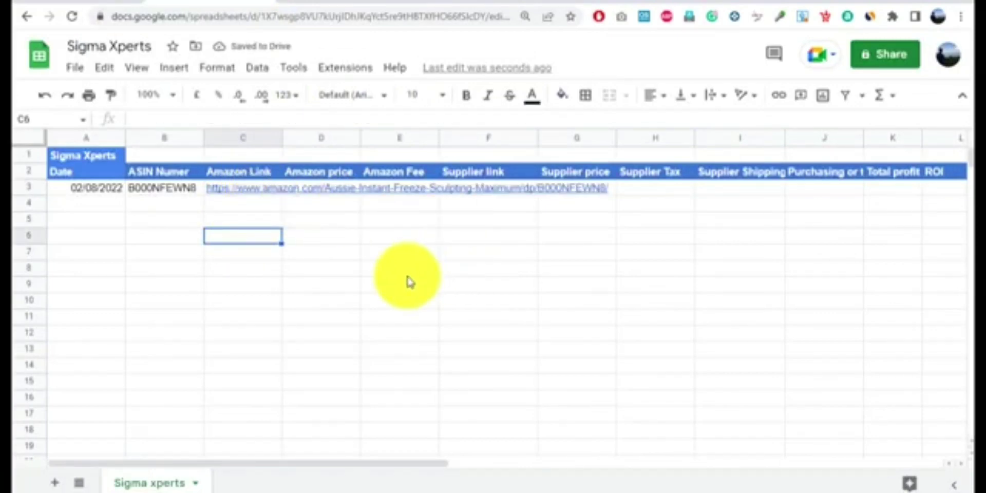
Look up the lowest offer in the Amazon listing's buying options and enter 17.85 as the Amazon price in D3.
{"action": "double_click", "coordinate": [310, 195]}
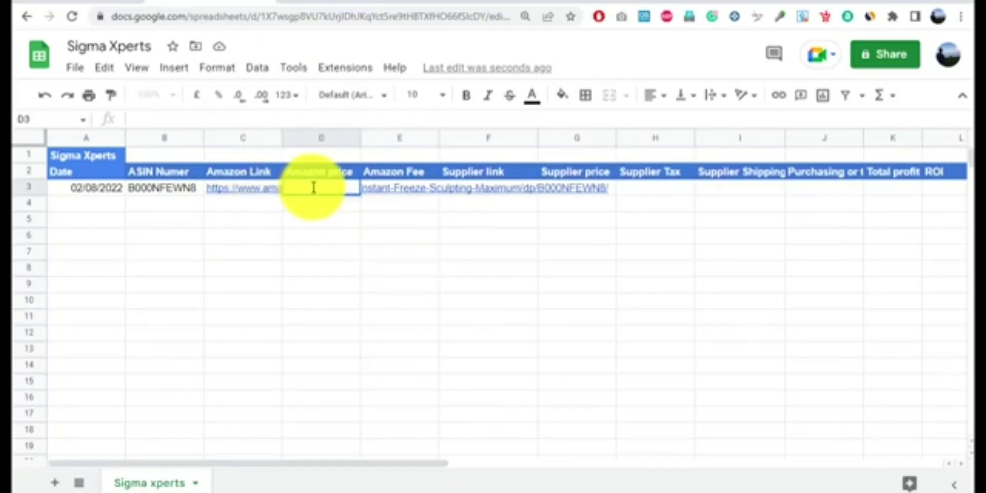
{"action": "left_click", "coordinate": [442, 5]}
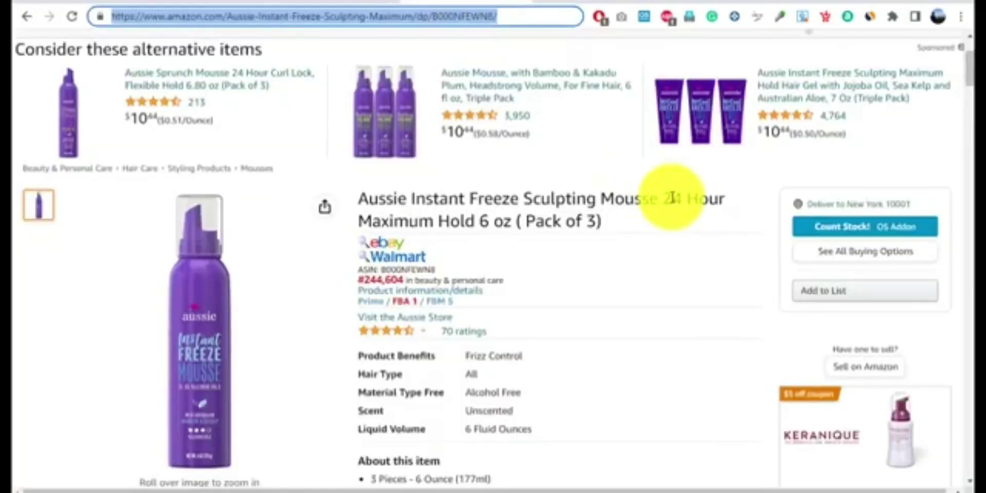
{"action": "left_click", "coordinate": [845, 257]}
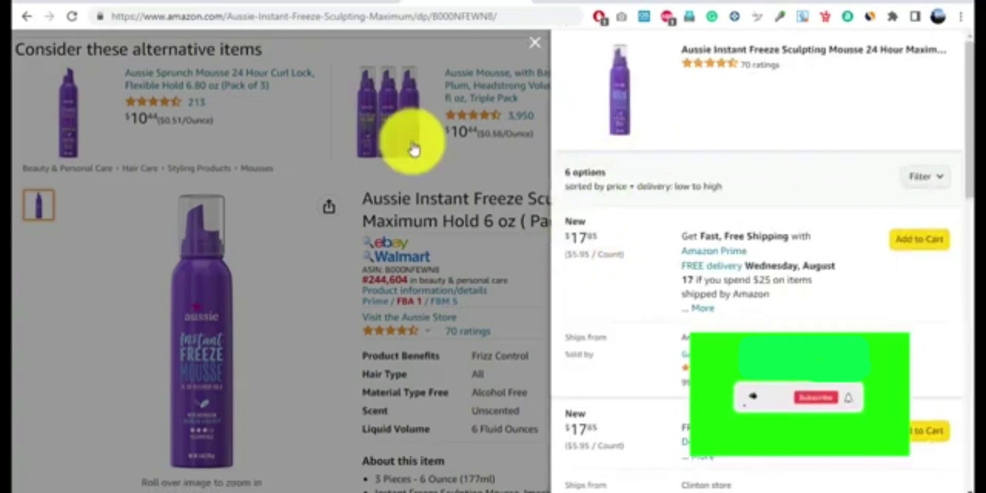
{"action": "left_click", "coordinate": [183, 3]}
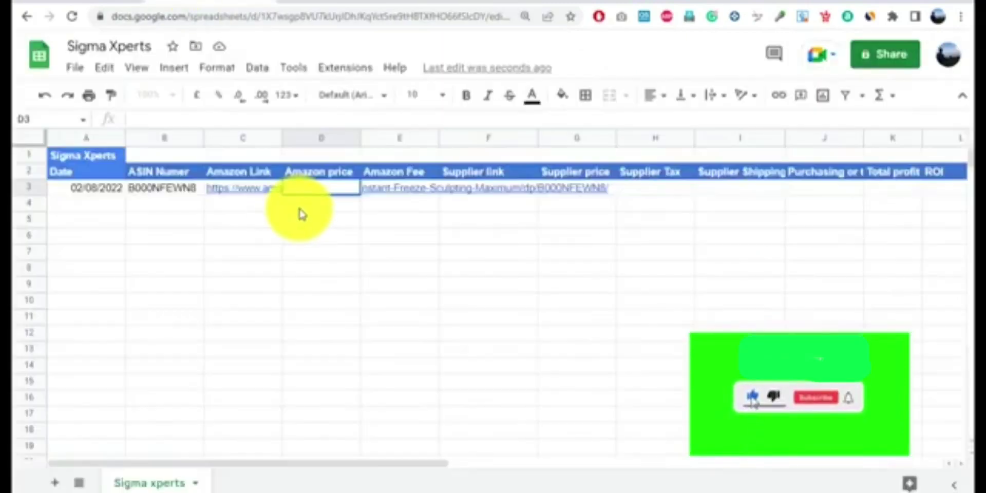
{"action": "type", "text": "17.85"}
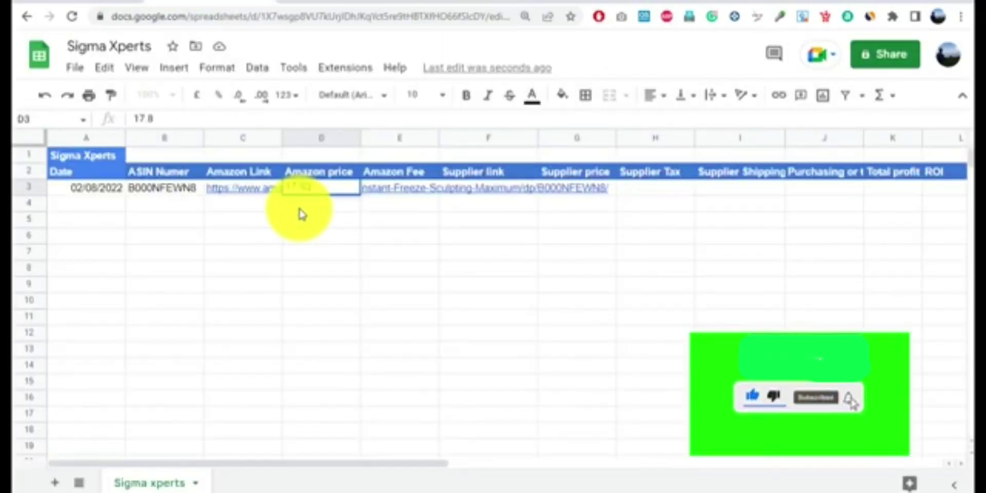
{"action": "left_click", "coordinate": [308, 221]}
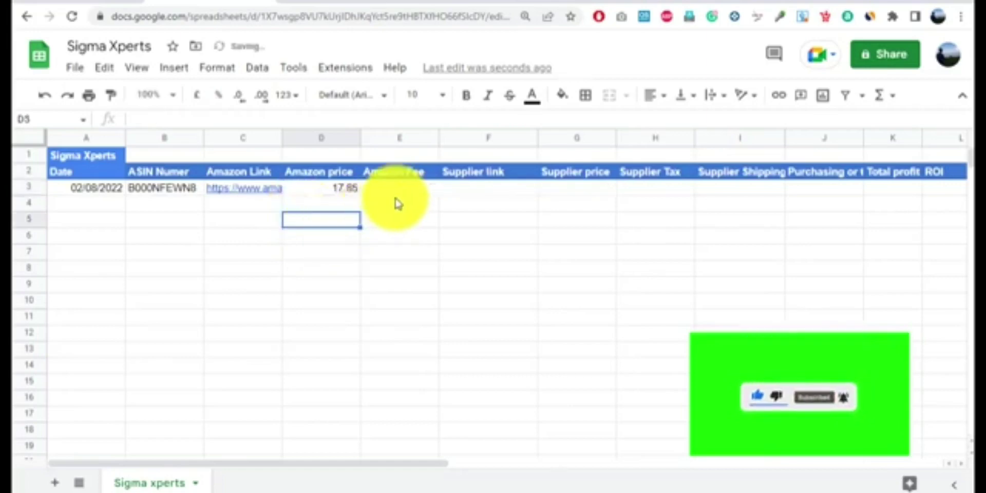
Calculate the Amazon Fee in cell E3 with the formula =D3*0.15.
{"action": "left_click", "coordinate": [411, 192]}
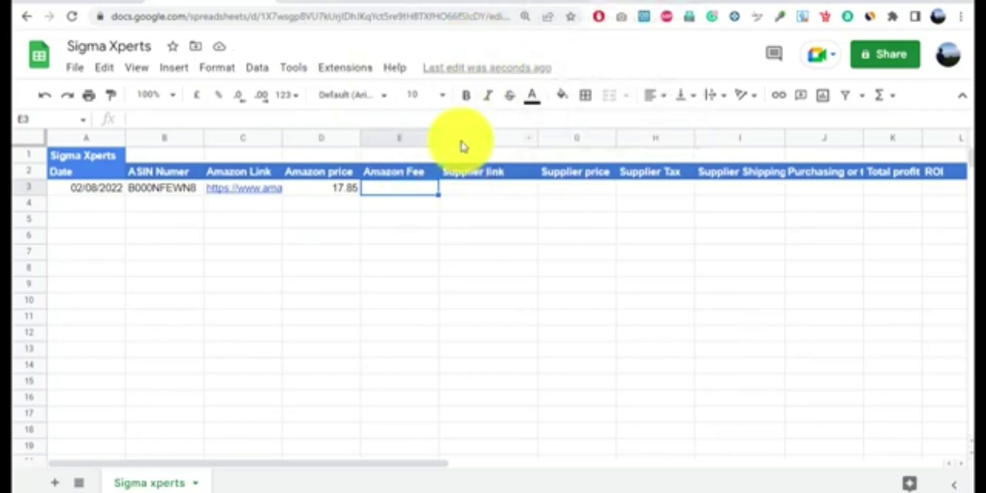
{"action": "double_click", "coordinate": [410, 193]}
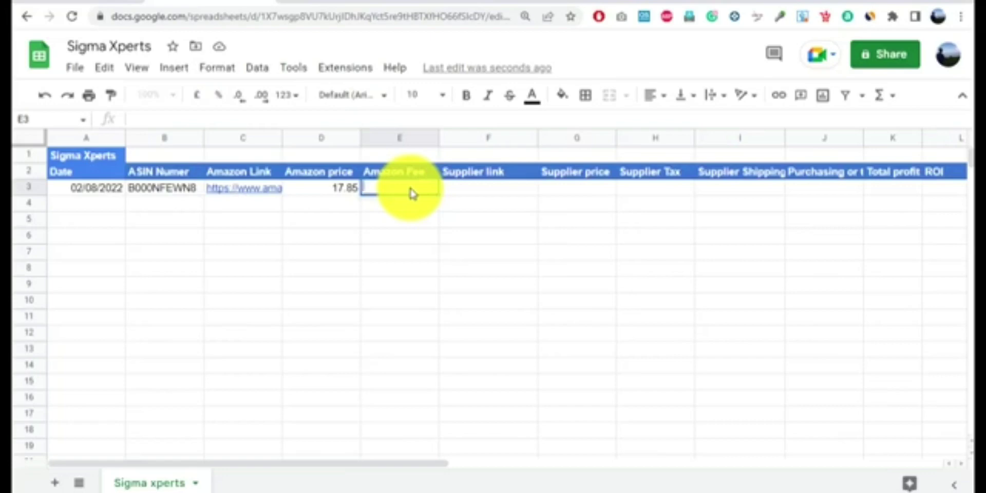
{"action": "type", "text": "="}
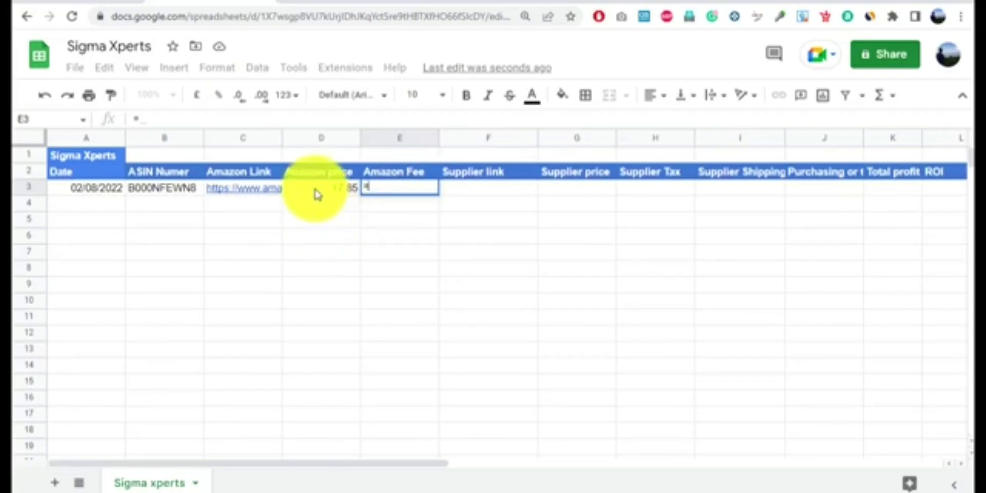
{"action": "left_click", "coordinate": [342, 189]}
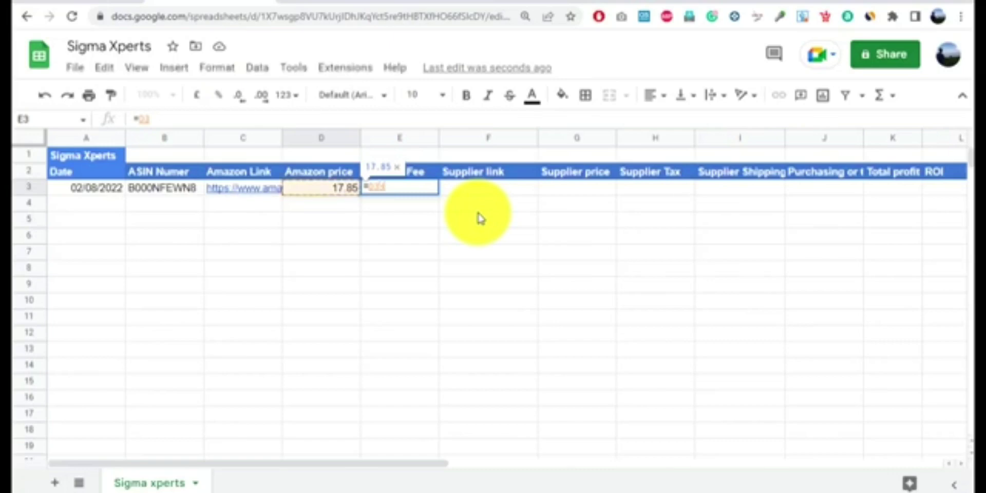
{"action": "type", "text": "*"}
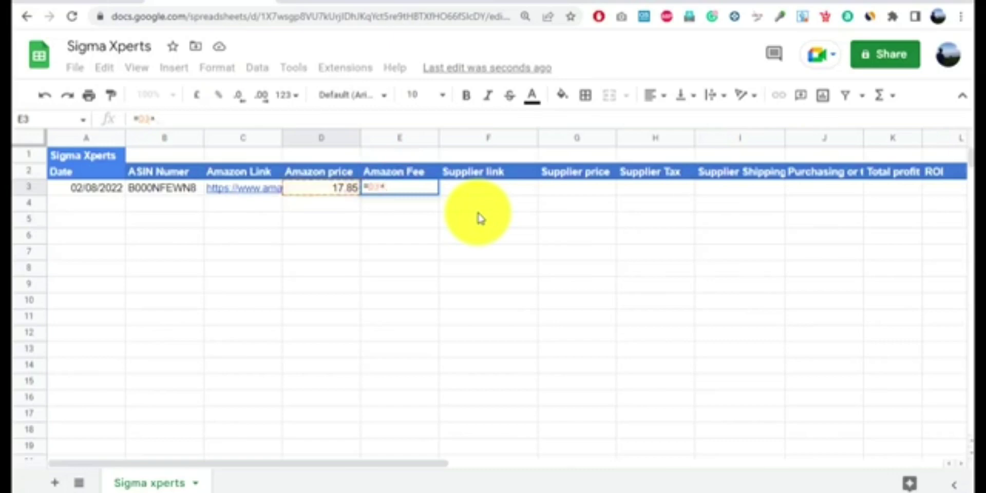
{"action": "type", "text": "0.15"}
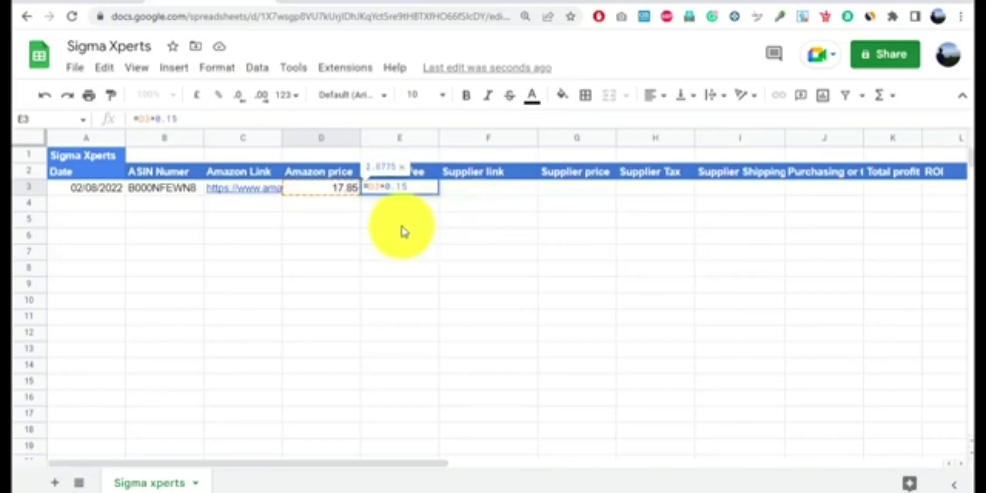
{"action": "key", "text": "Return"}
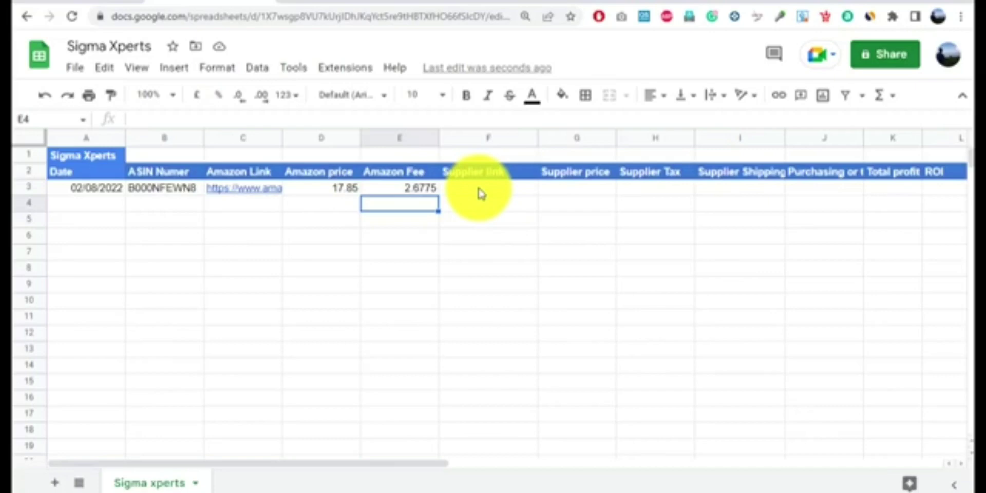
Copy the URL of the Walmart Aussie Instant Freeze Mousse page into the Supplier link cell F3.
{"action": "left_click", "coordinate": [474, 192]}
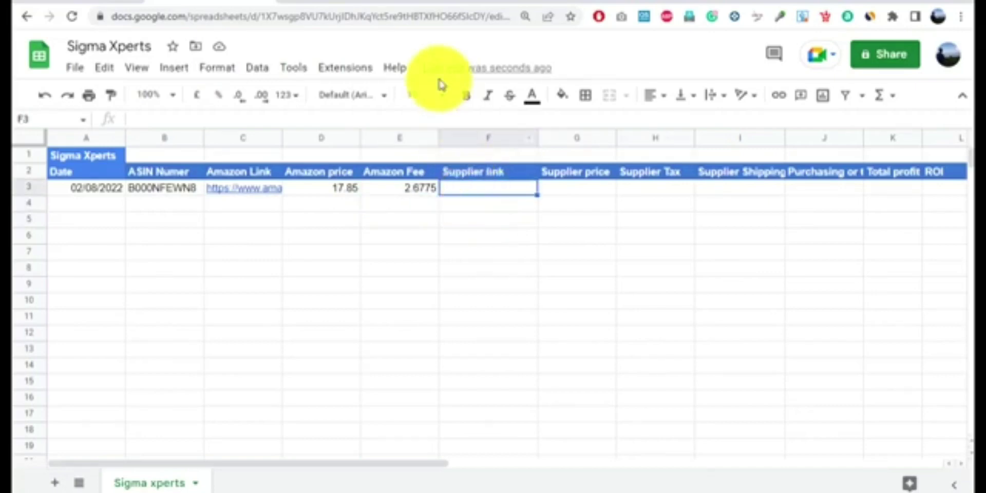
{"action": "left_click", "coordinate": [313, 3]}
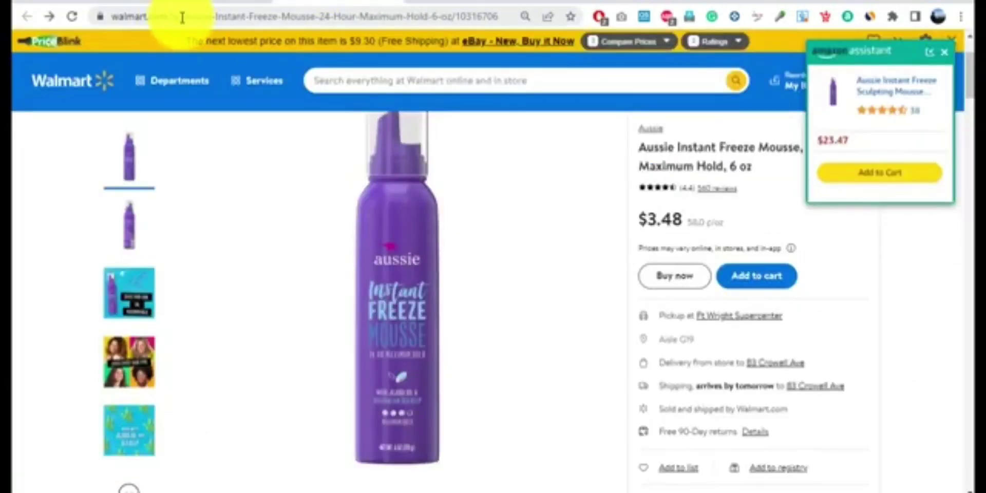
{"action": "left_click", "coordinate": [183, 17]}
{"action": "key", "text": "ctrl+c"}
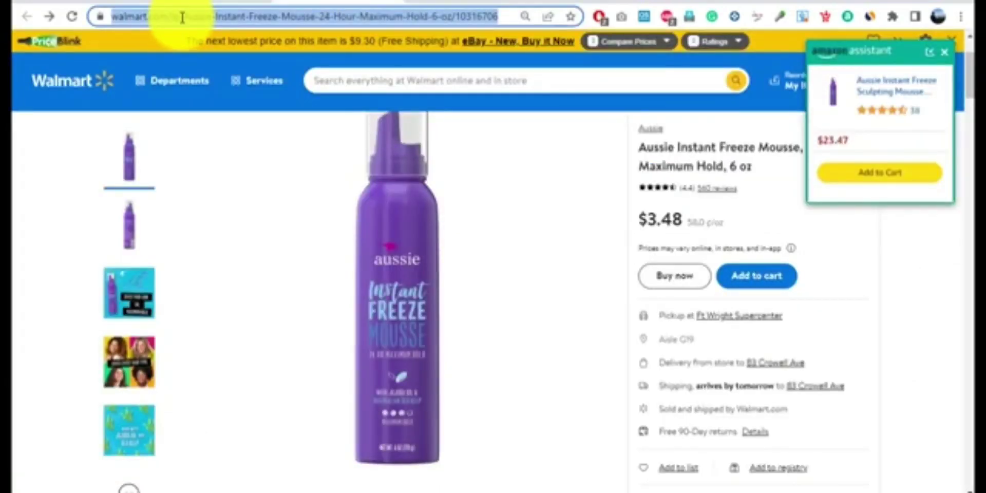
{"action": "left_click", "coordinate": [251, 3]}
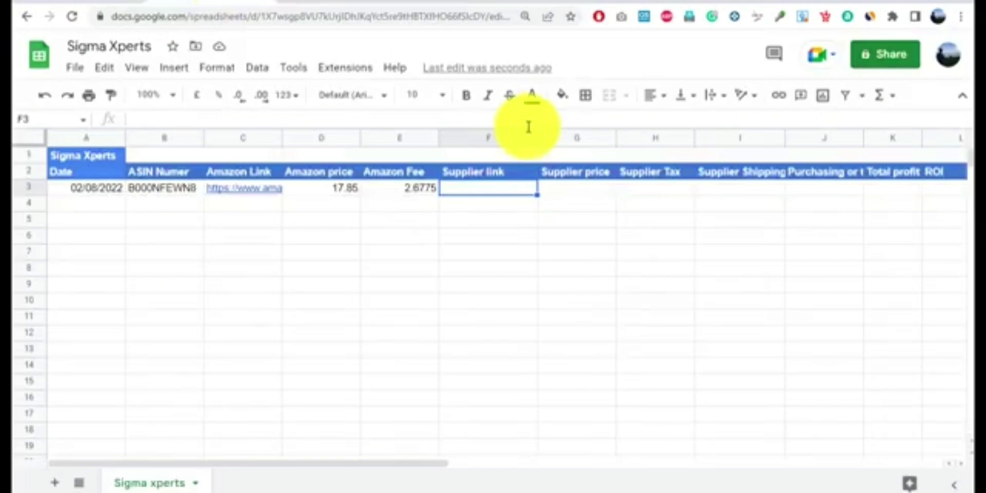
{"action": "key", "text": "ctrl+v"}
{"action": "left_click", "coordinate": [506, 252]}
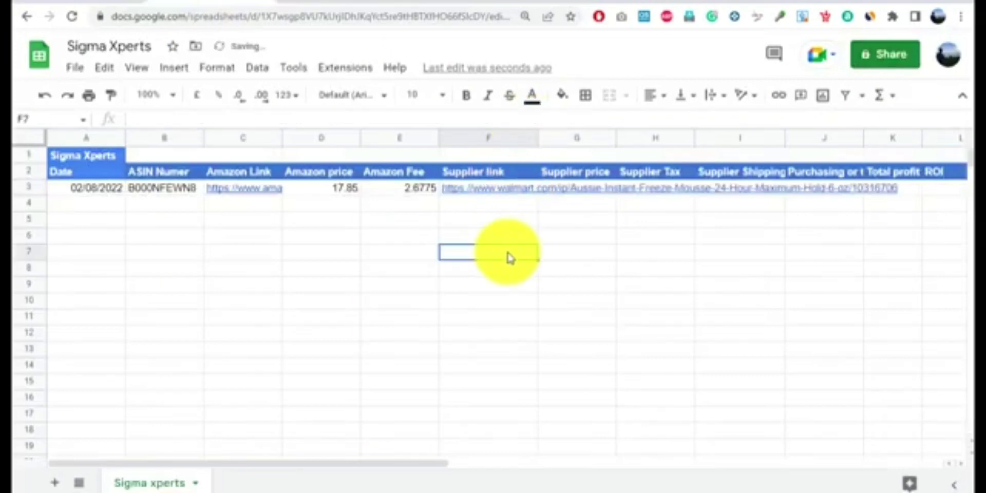
Look up the price on the Walmart mousse page and enter 3.48 as the Supplier price in cell G3.
{"action": "left_click", "coordinate": [585, 189]}
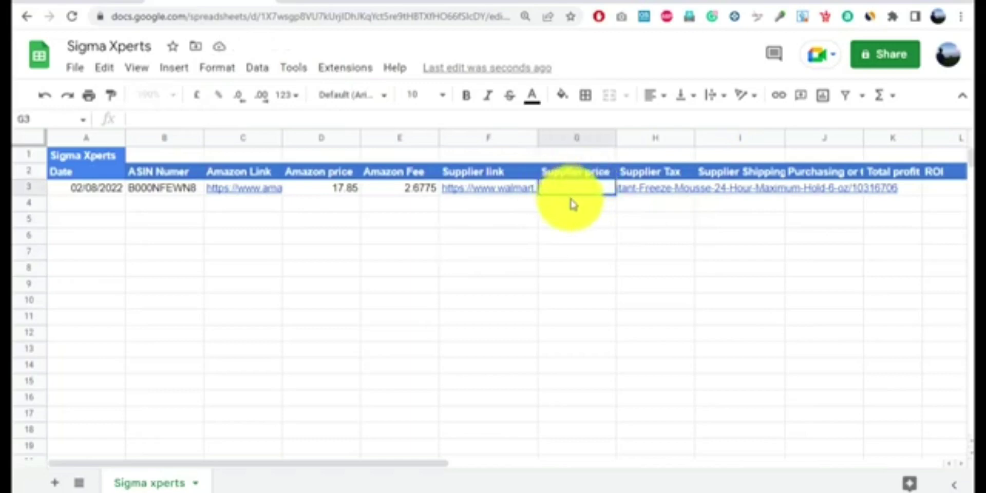
{"action": "left_click", "coordinate": [601, 272]}
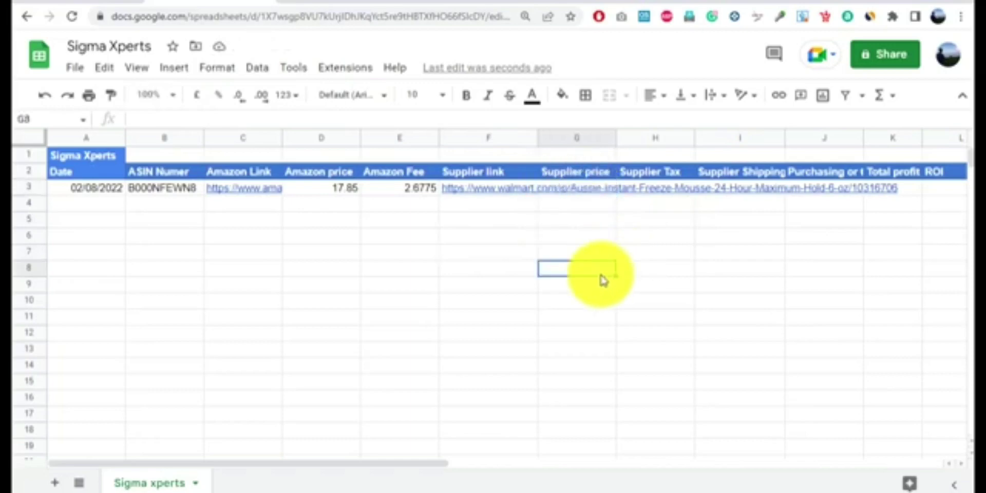
{"action": "left_click", "coordinate": [569, 192]}
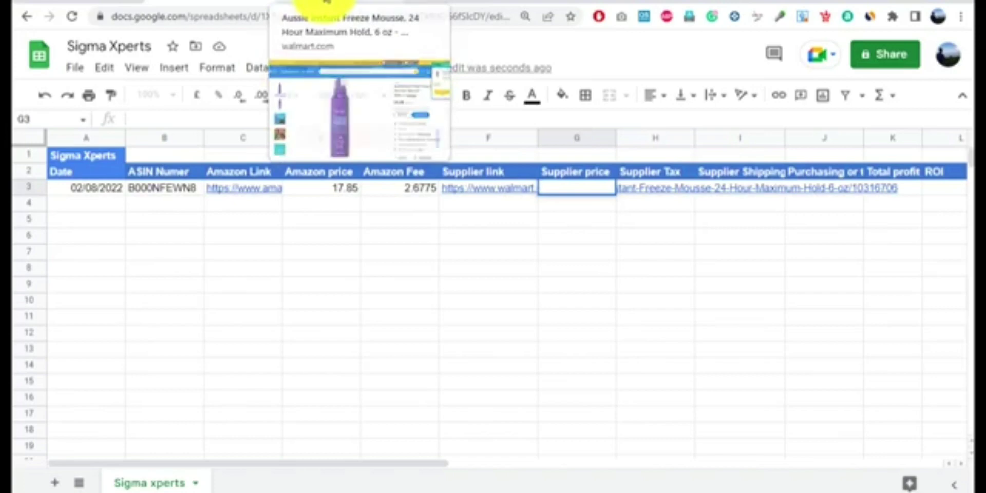
{"action": "left_click", "coordinate": [327, 2]}
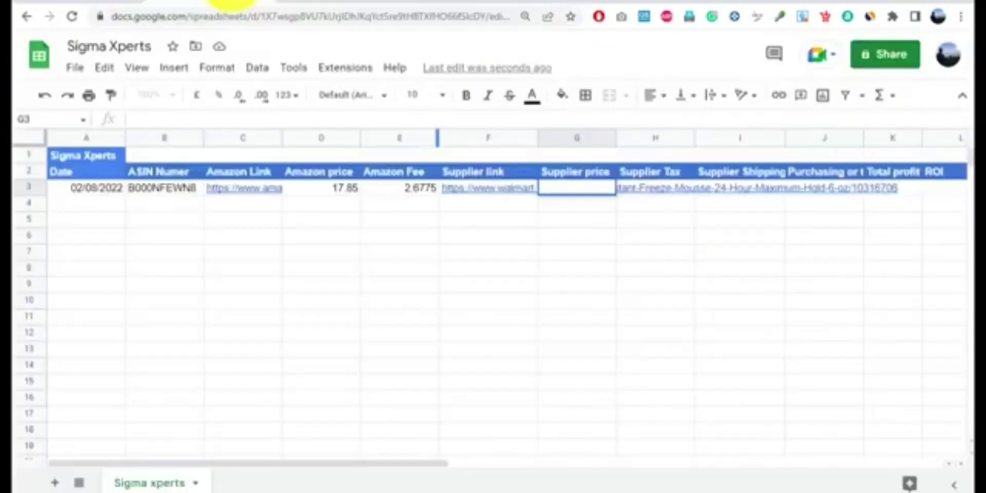
{"action": "left_click", "coordinate": [195, 2]}
{"action": "type", "text": "3.48"}
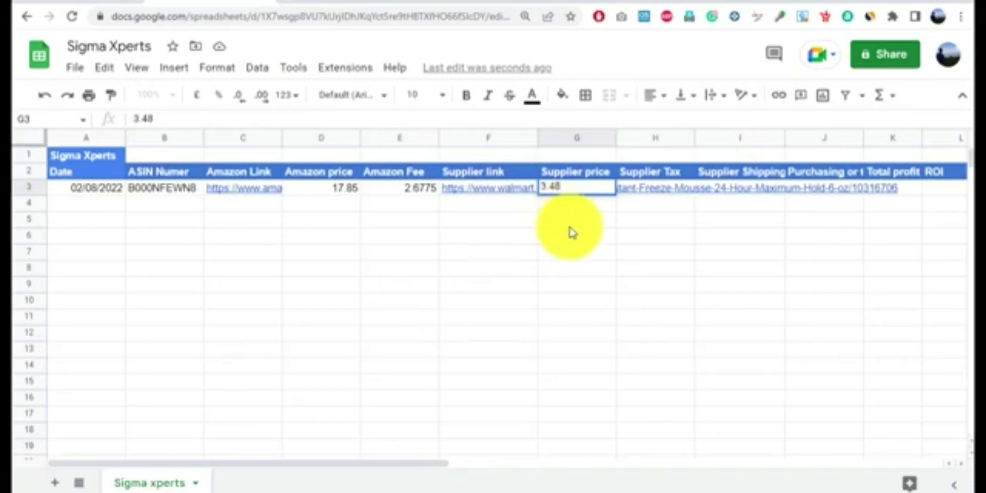
{"action": "key", "text": "Return"}
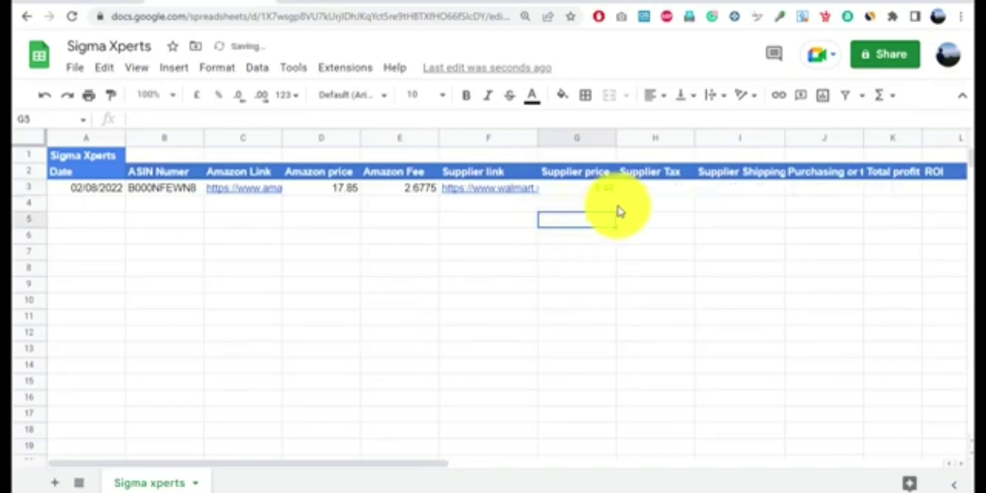
Check the Walmart mousse page again and enter 4 as the Supplier Tax in cell H3.
{"action": "left_click", "coordinate": [655, 198]}
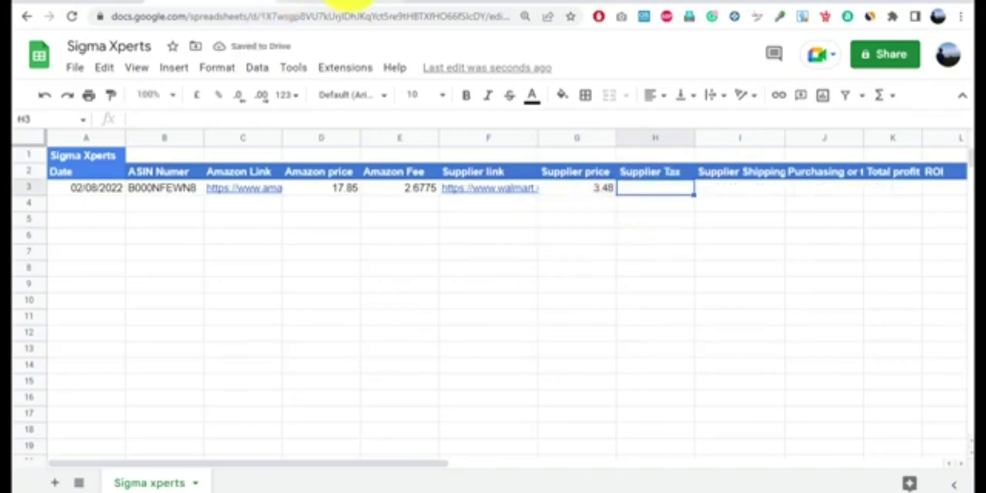
{"action": "left_click", "coordinate": [269, 4]}
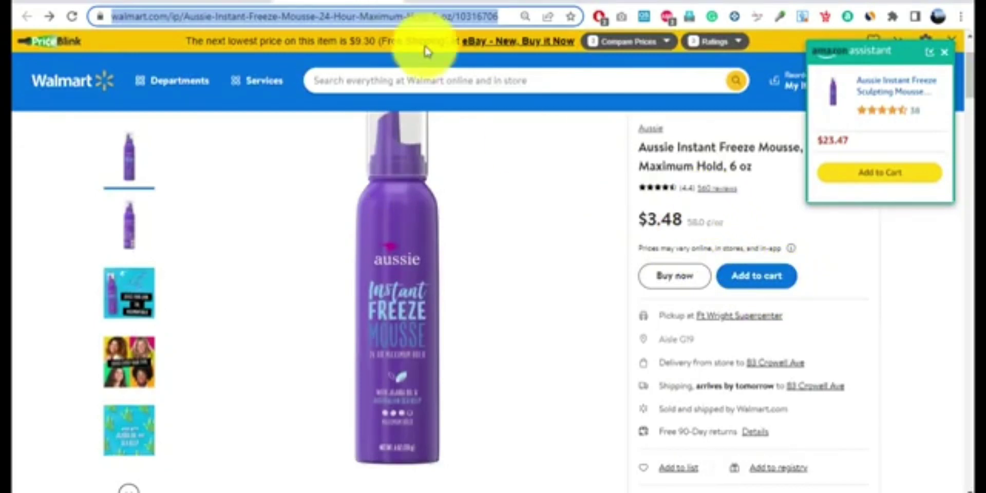
{"action": "left_click", "coordinate": [189, 4]}
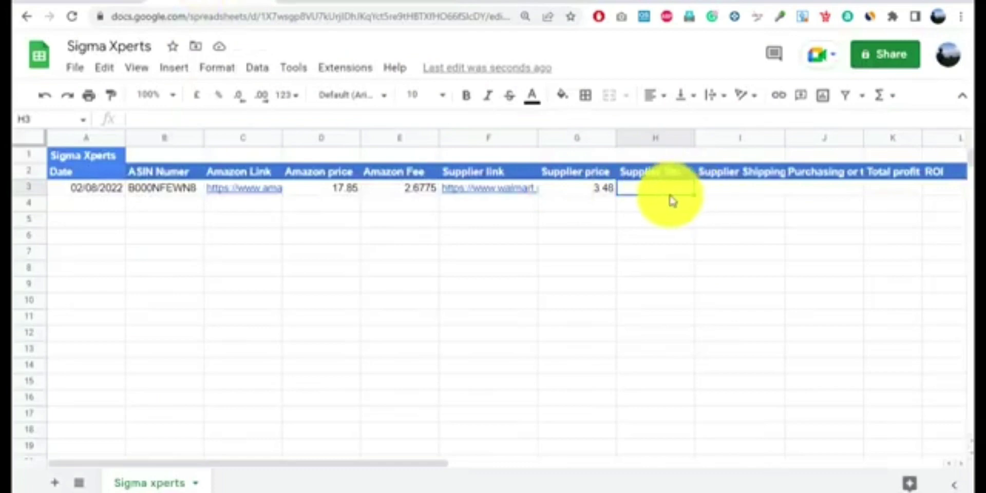
{"action": "double_click", "coordinate": [673, 191]}
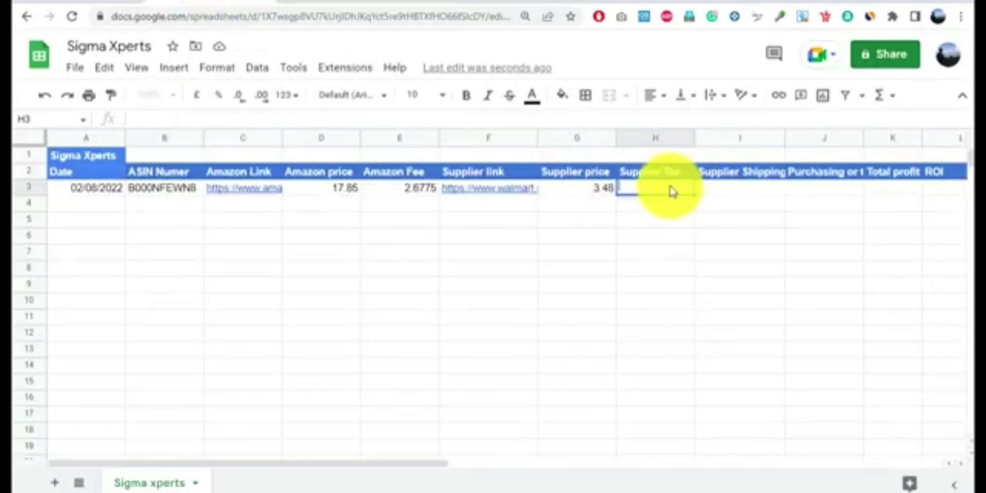
{"action": "type", "text": "4"}
{"action": "key", "text": "Return"}
Enter 3 as the Supplier Shipping cost in cell I3.
{"action": "double_click", "coordinate": [720, 190]}
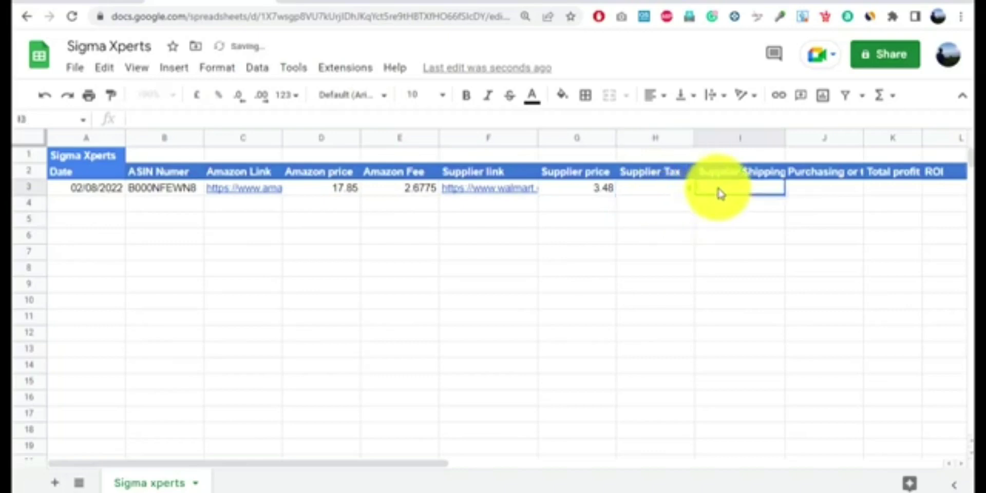
{"action": "type", "text": "3"}
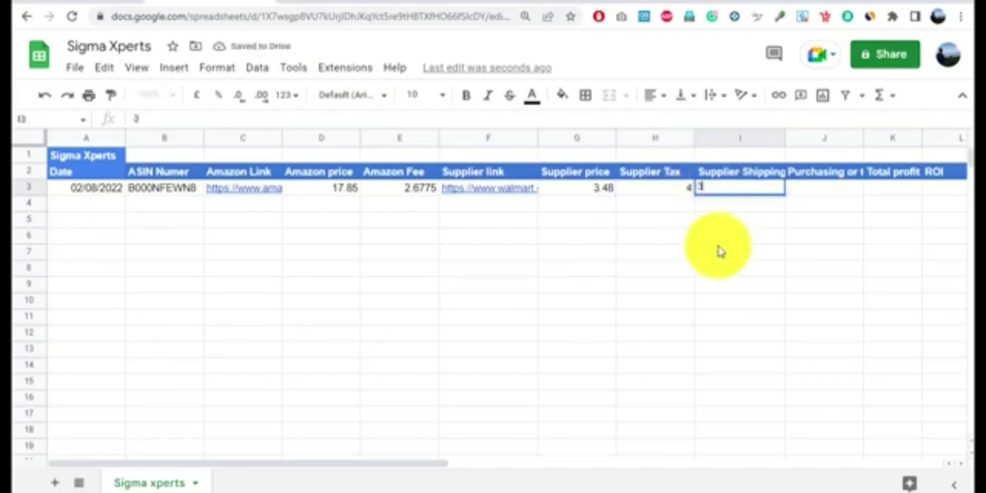
{"action": "left_click", "coordinate": [725, 268]}
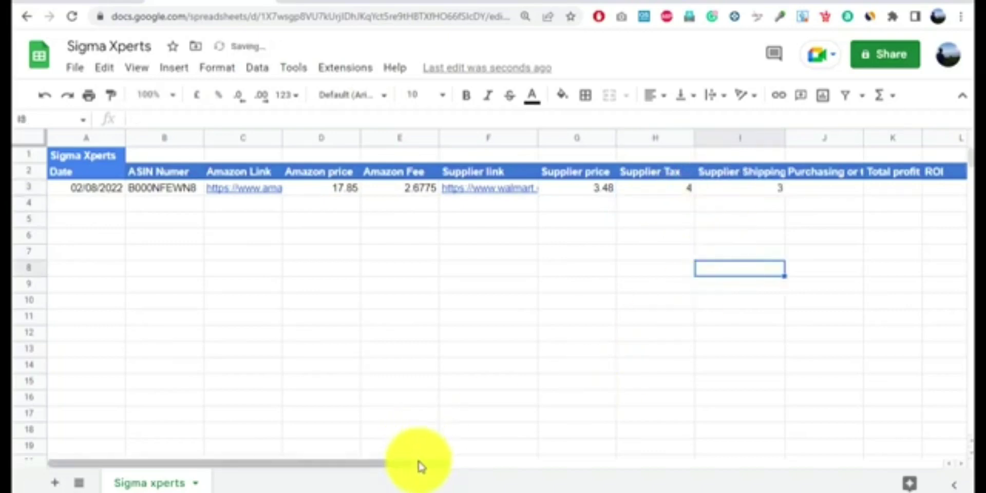
Widen column J to fit its "Purchasing or total" header and calculate cell J3 with the formula =G3+H3+I3.
{"action": "left_click_drag", "start_coordinate": [455, 466], "coordinate": [457, 464]}
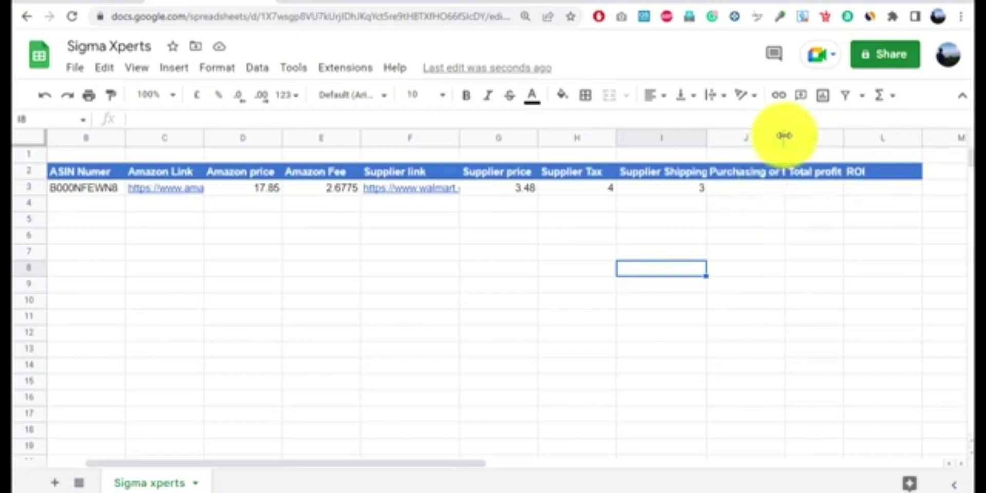
{"action": "left_click_drag", "start_coordinate": [784, 136], "coordinate": [817, 137]}
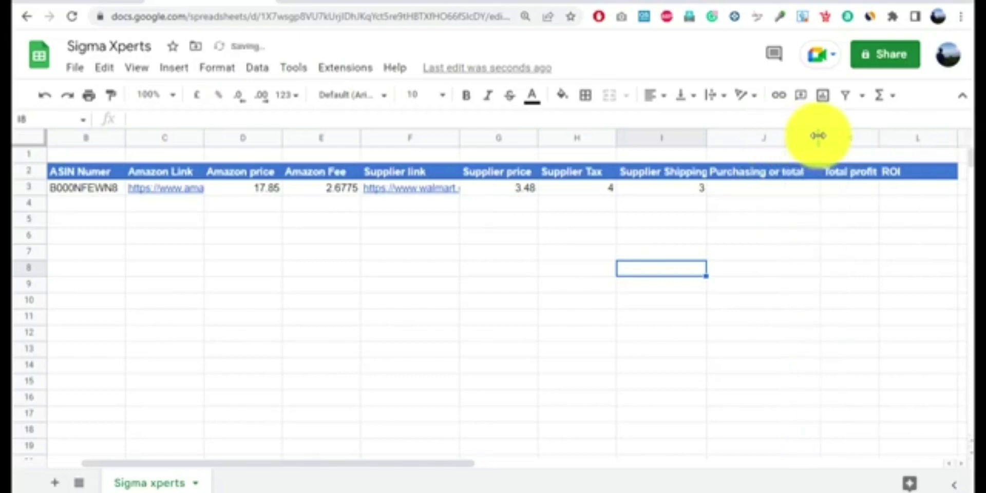
{"action": "left_click", "coordinate": [763, 191]}
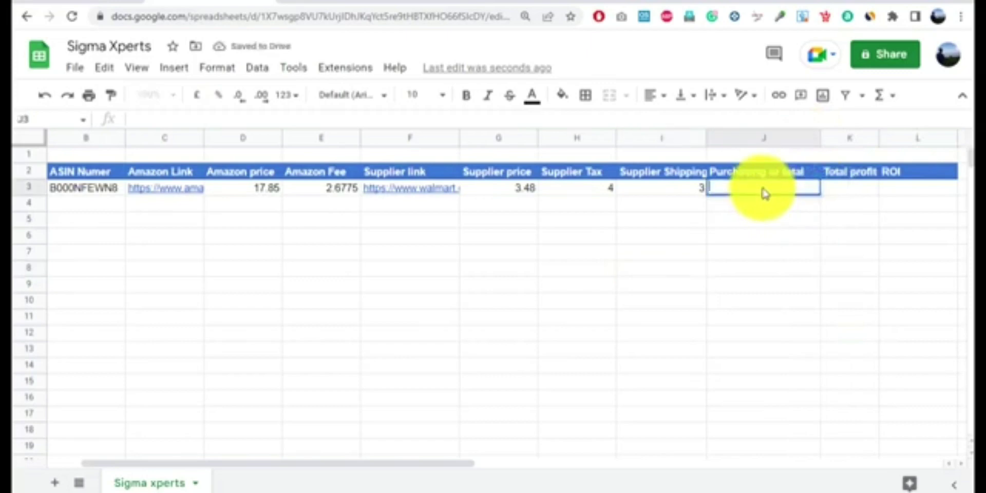
{"action": "type", "text": "="}
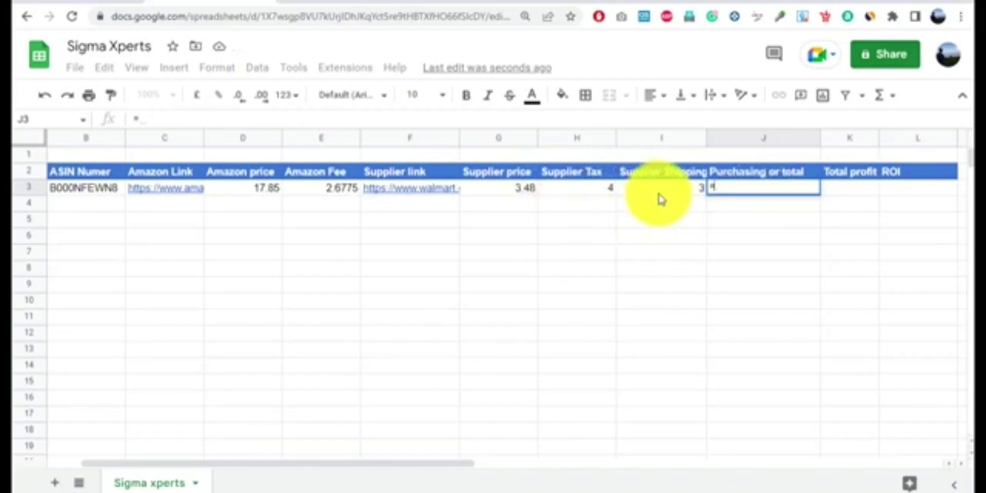
{"action": "left_click", "coordinate": [505, 190]}
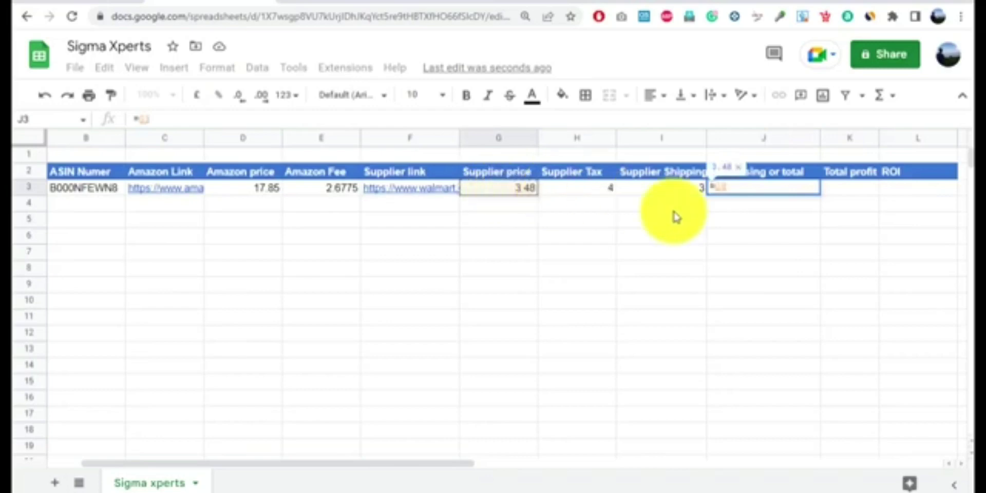
{"action": "type", "text": "+"}
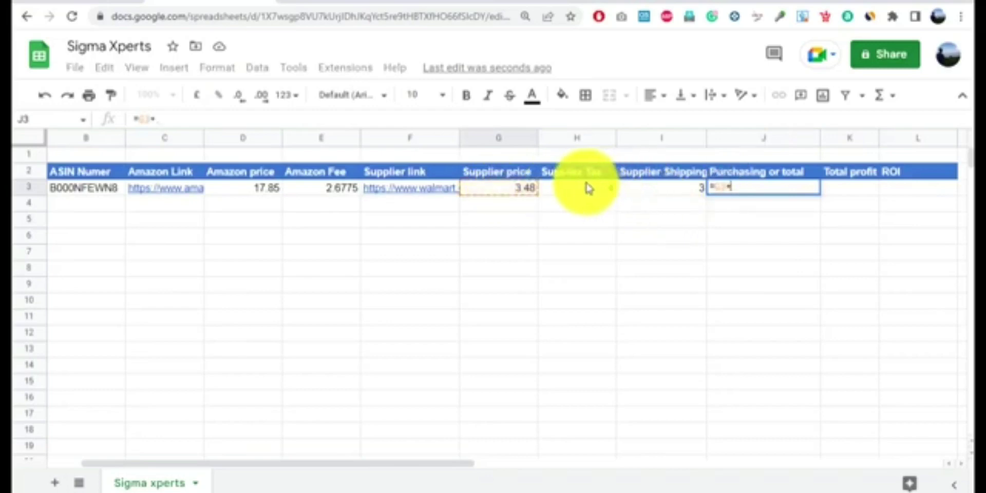
{"action": "left_click", "coordinate": [588, 187]}
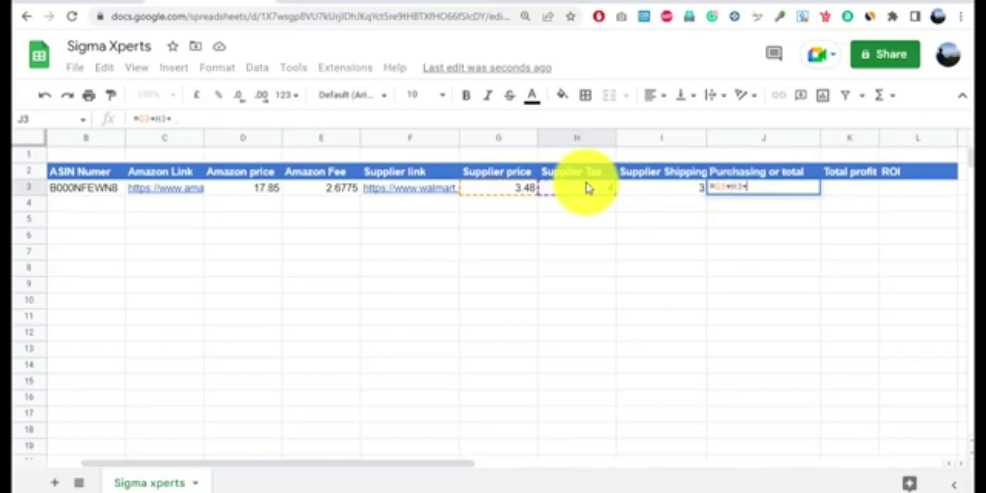
{"action": "type", "text": "+"}
{"action": "left_click", "coordinate": [639, 190]}
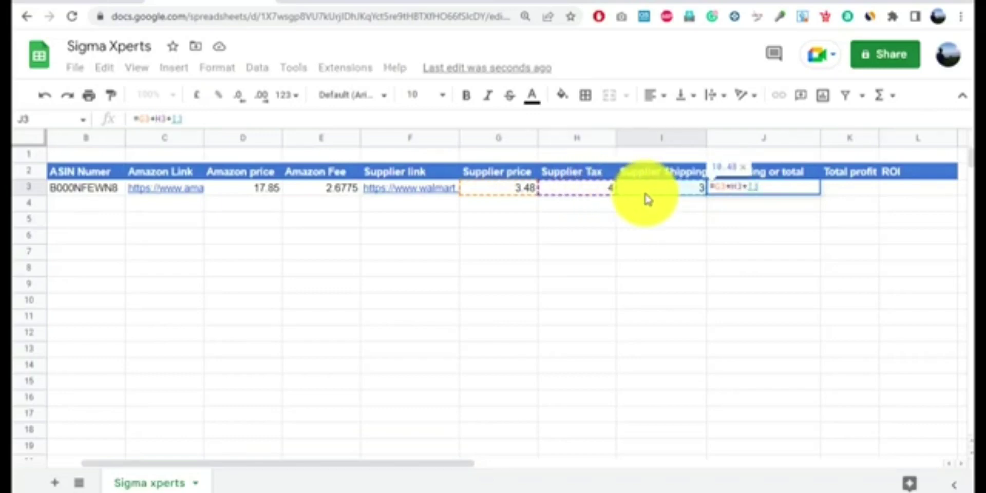
{"action": "key", "text": "Return"}
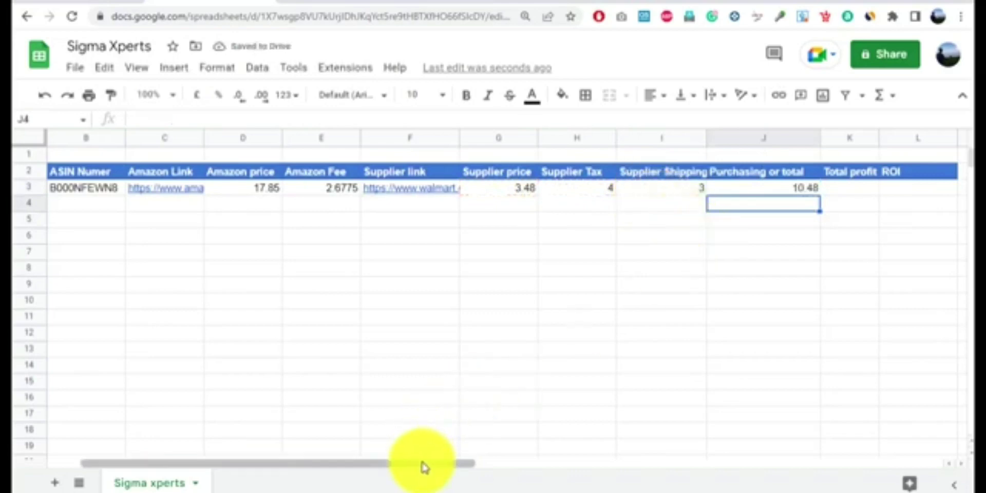
Try to calculate the Total profit in cell K3 with the formula =SUM(D3)-G3+H3+I3+E3).
{"action": "left_click_drag", "start_coordinate": [448, 467], "coordinate": [481, 469]}
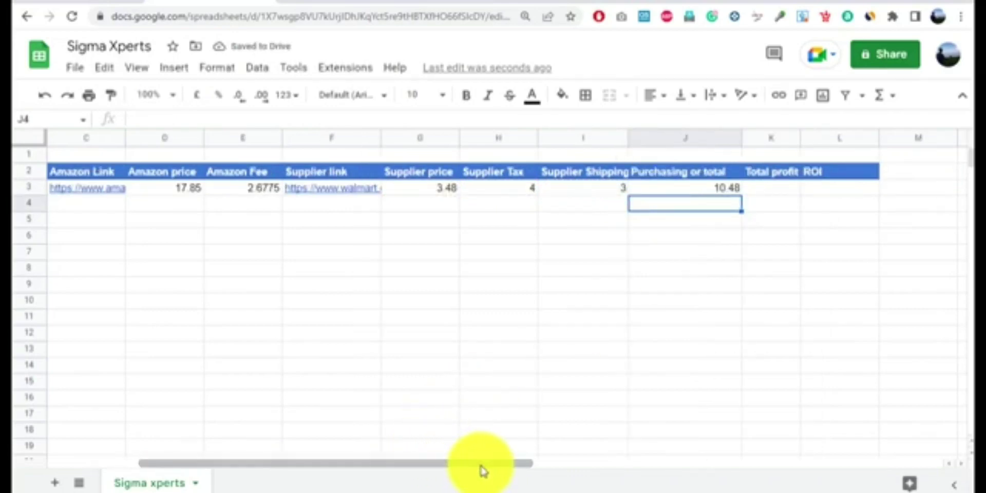
{"action": "left_click", "coordinate": [758, 191]}
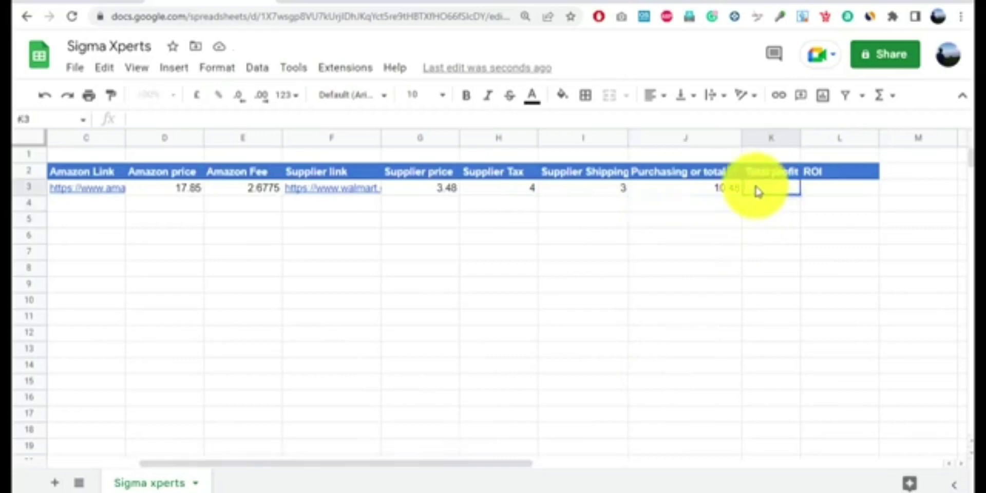
{"action": "type", "text": "=sum"}
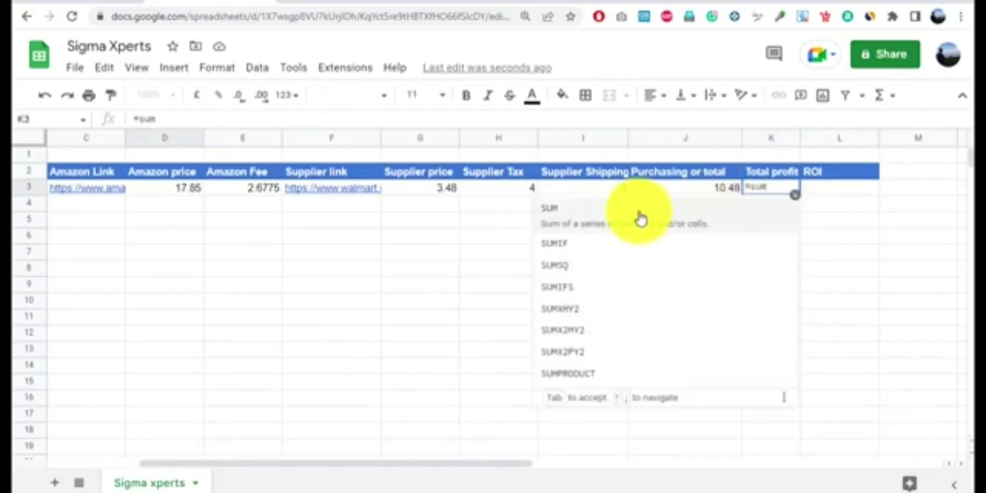
{"action": "left_click", "coordinate": [563, 207]}
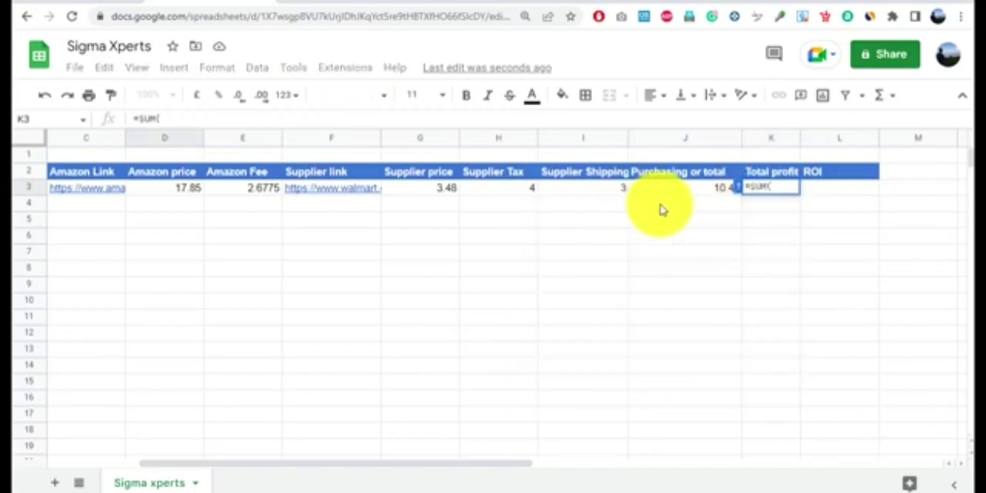
{"action": "left_click", "coordinate": [165, 191]}
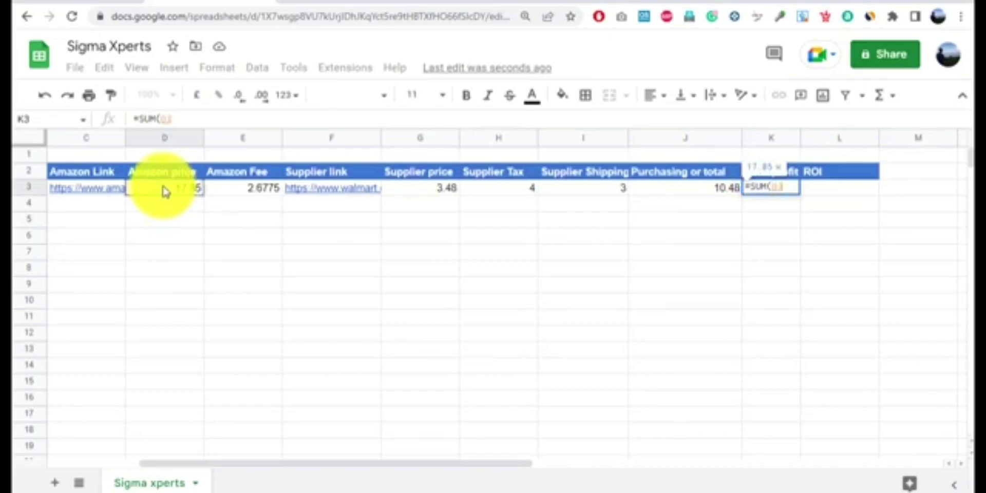
{"action": "type", "text": ")"}
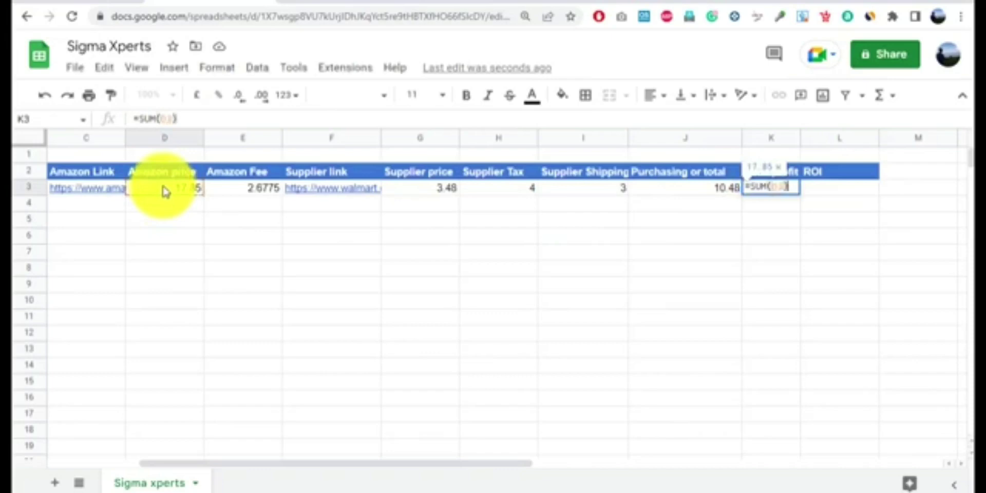
{"action": "type", "text": "-"}
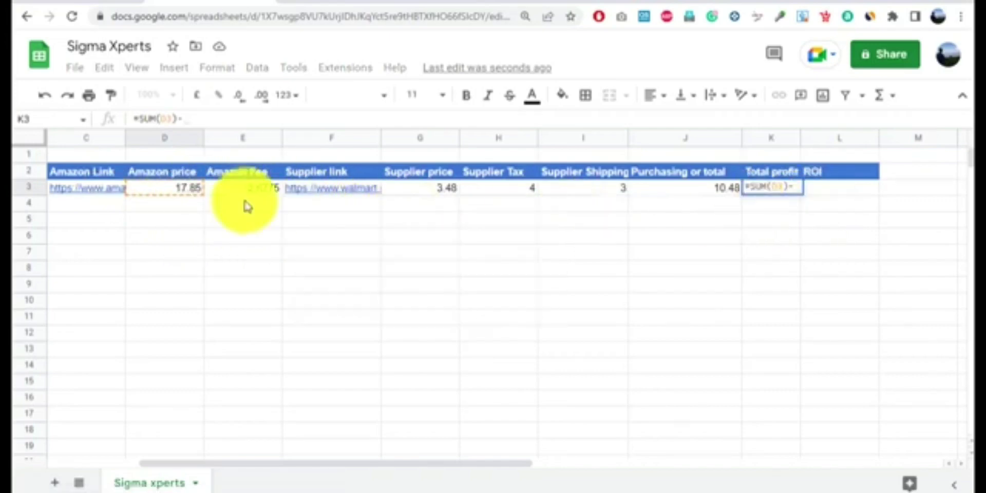
{"action": "left_click", "coordinate": [416, 199]}
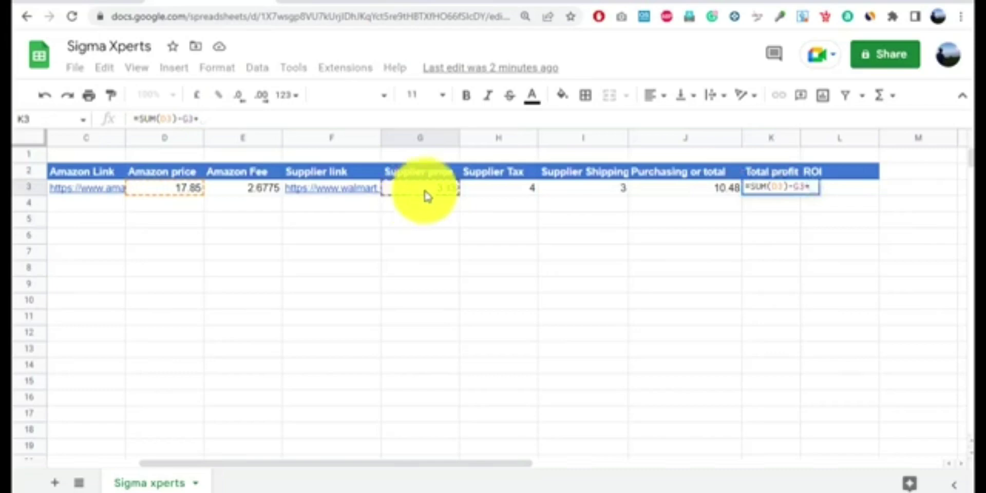
{"action": "type", "text": "+"}
{"action": "left_click", "coordinate": [502, 199]}
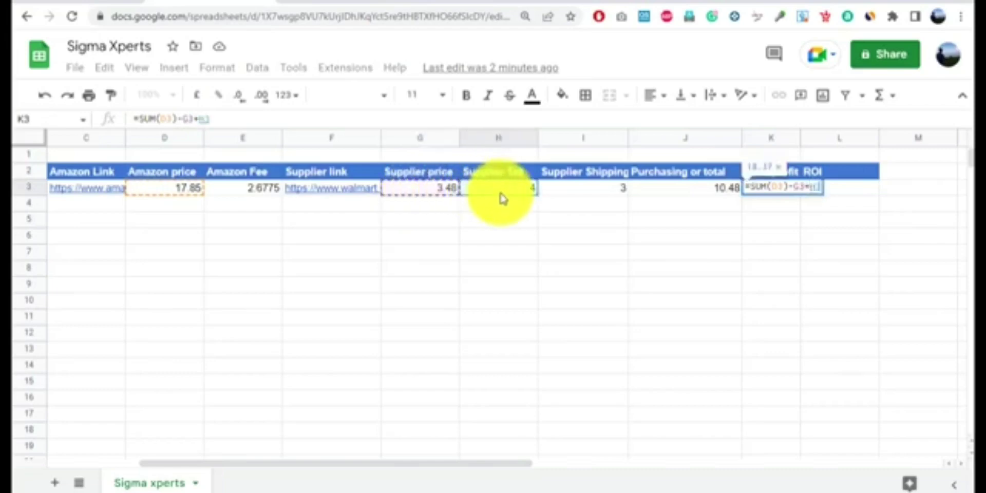
{"action": "type", "text": "+"}
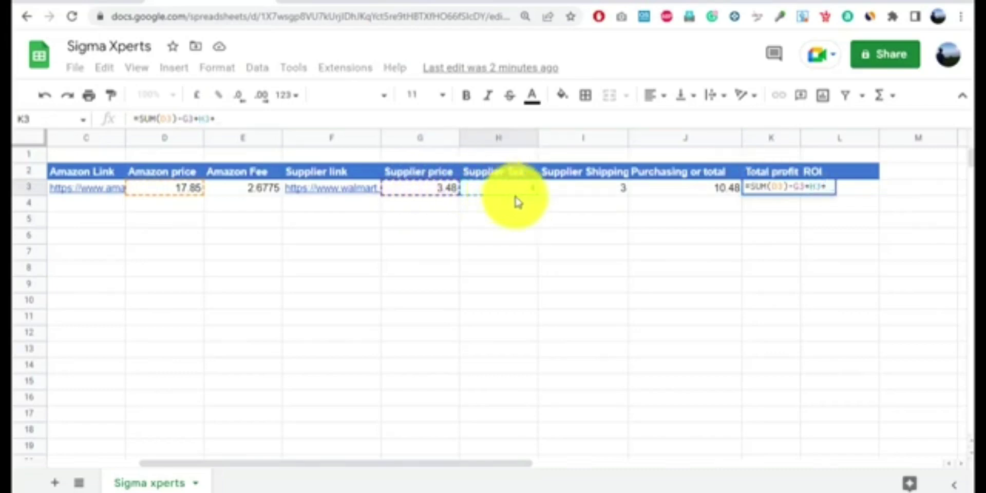
{"action": "left_click", "coordinate": [589, 197]}
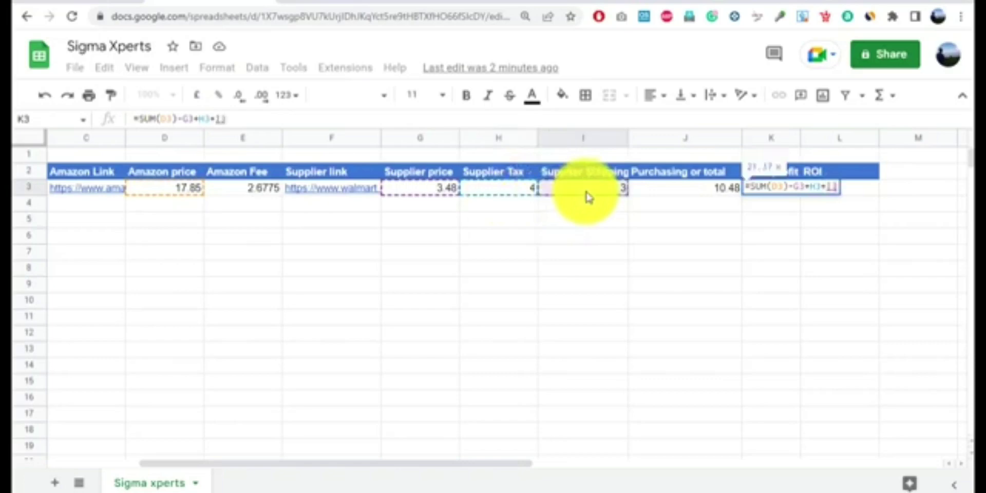
{"action": "type", "text": "+"}
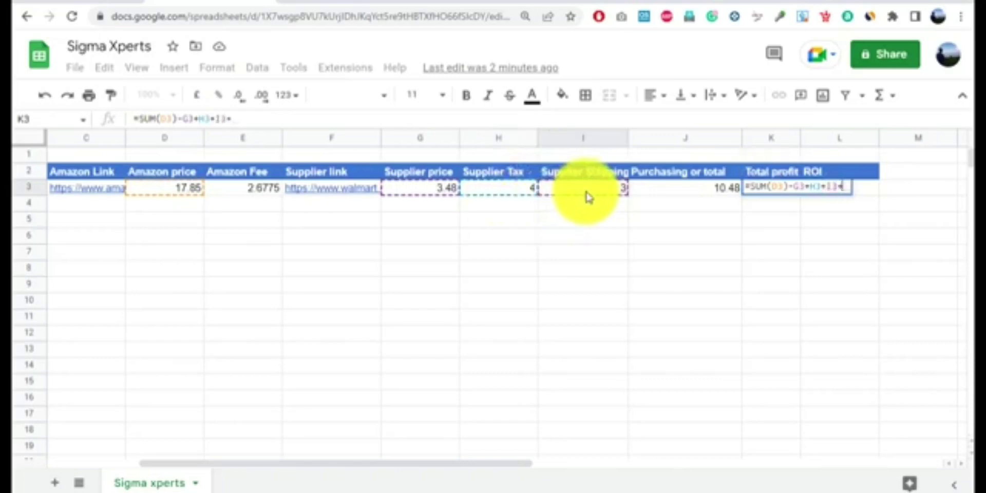
{"action": "left_click", "coordinate": [267, 191]}
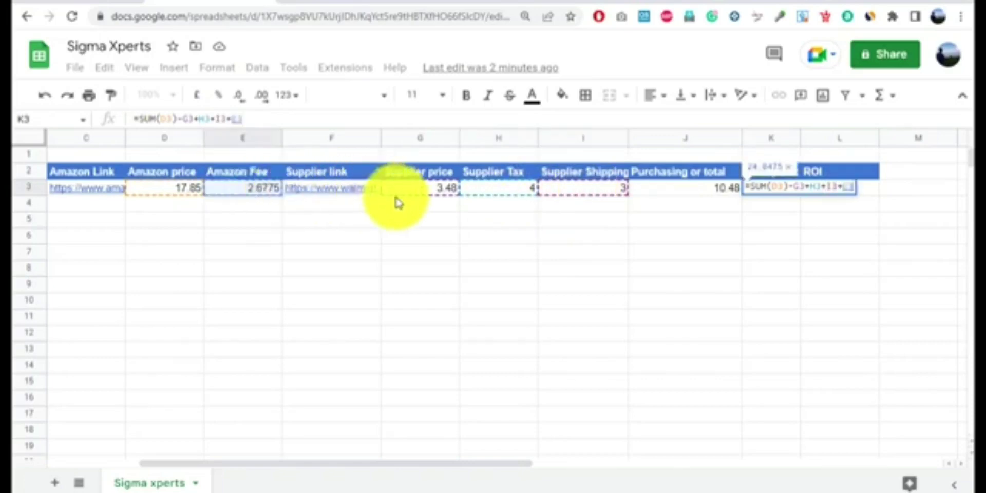
{"action": "type", "text": ")"}
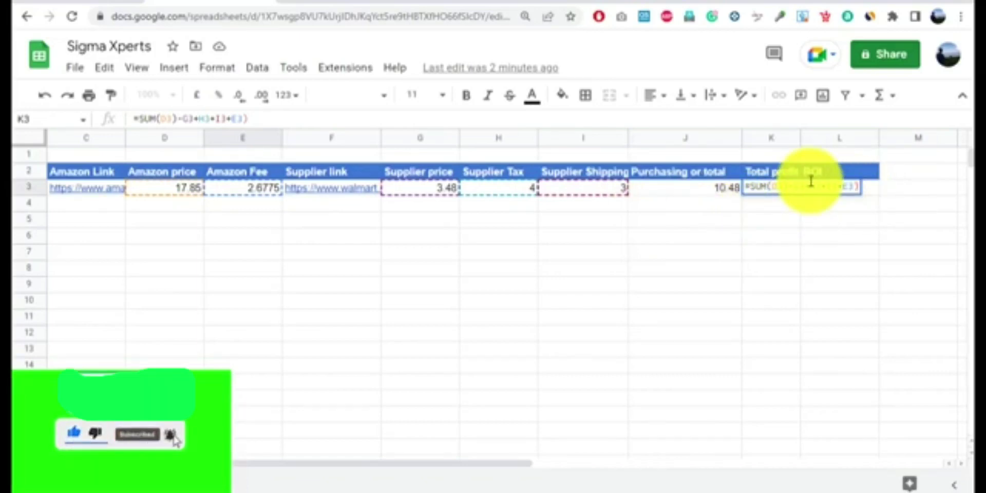
{"action": "key", "text": "Return"}
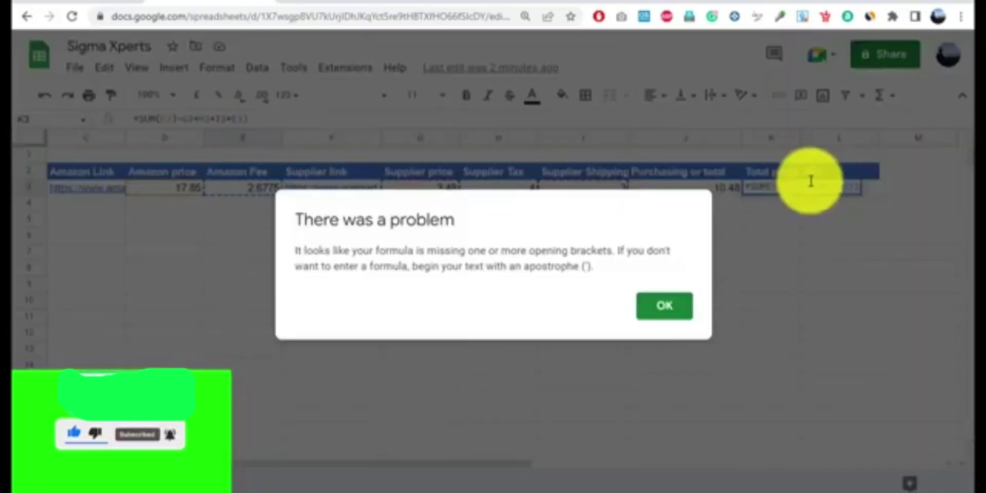
Add the missing opening bracket so the Total profit formula in K3 reads =SUM(D3)-(G3+H3+I3+E3).
{"action": "left_click", "coordinate": [694, 216]}
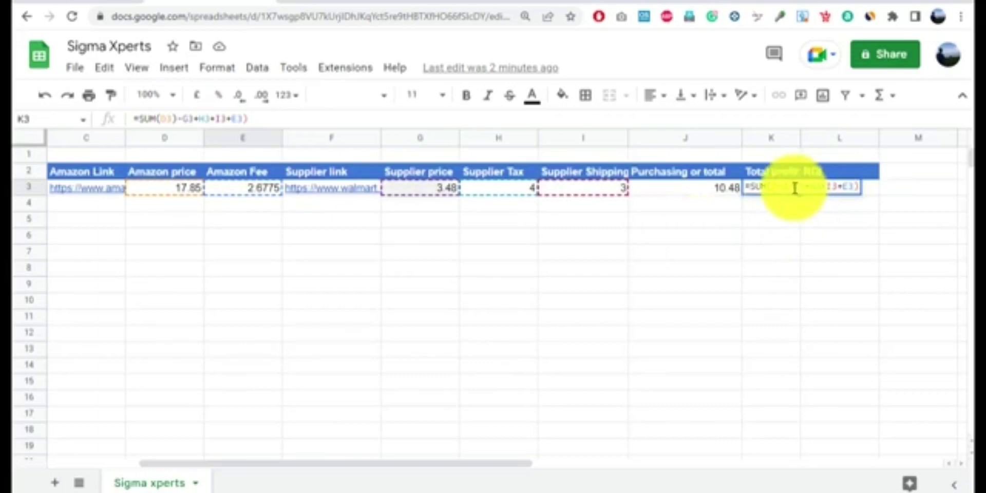
{"action": "type", "text": "("}
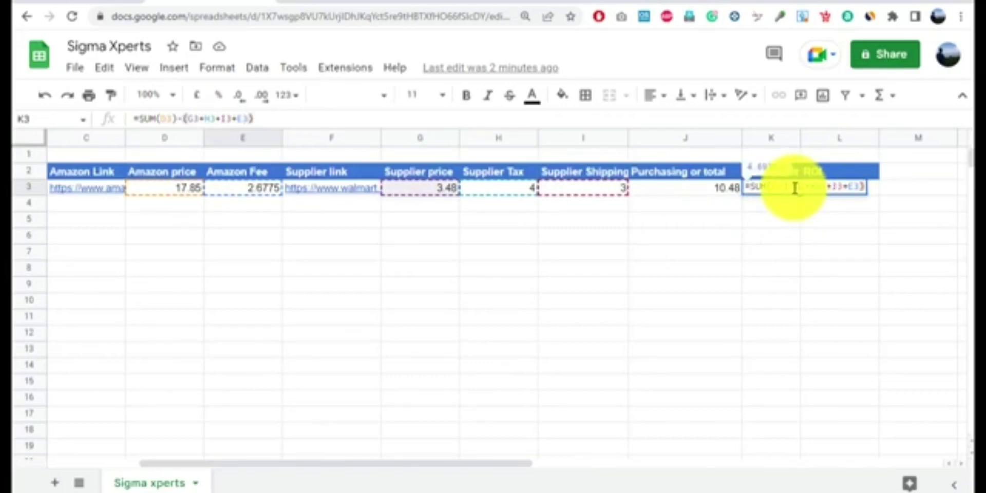
{"action": "key", "text": "Return"}
{"action": "left_click", "coordinate": [789, 238]}
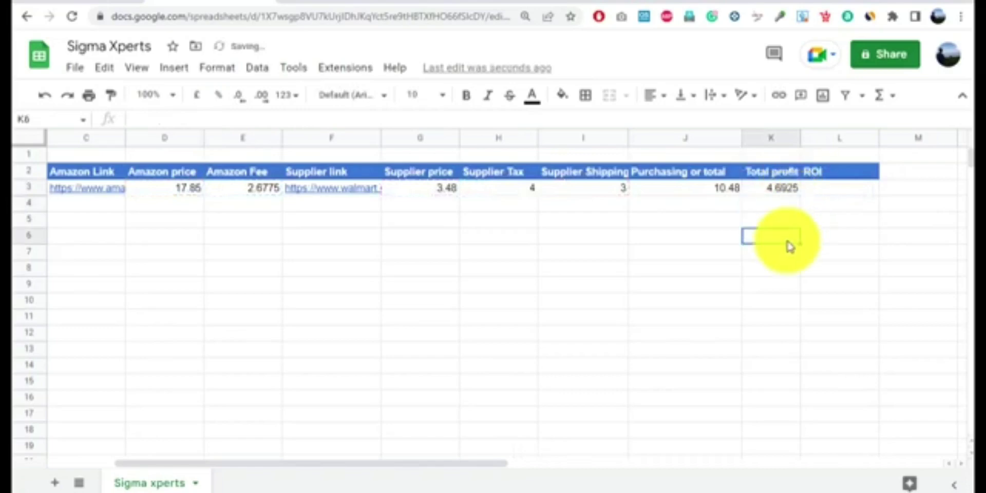
Calculate the ROI in cell L3 with the formula =SUM(K3/J3)*100.
{"action": "left_click", "coordinate": [834, 193]}
{"action": "type", "text": "=SUM("}
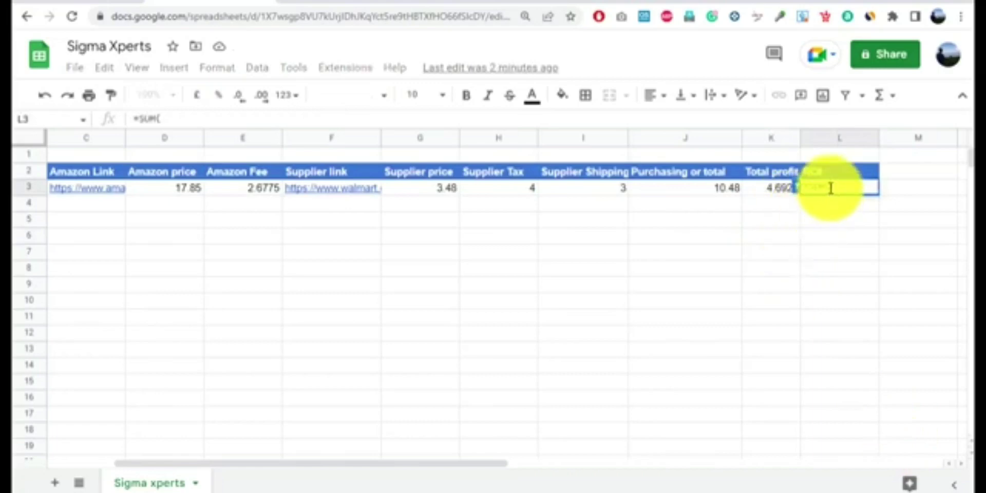
{"action": "left_click", "coordinate": [773, 193]}
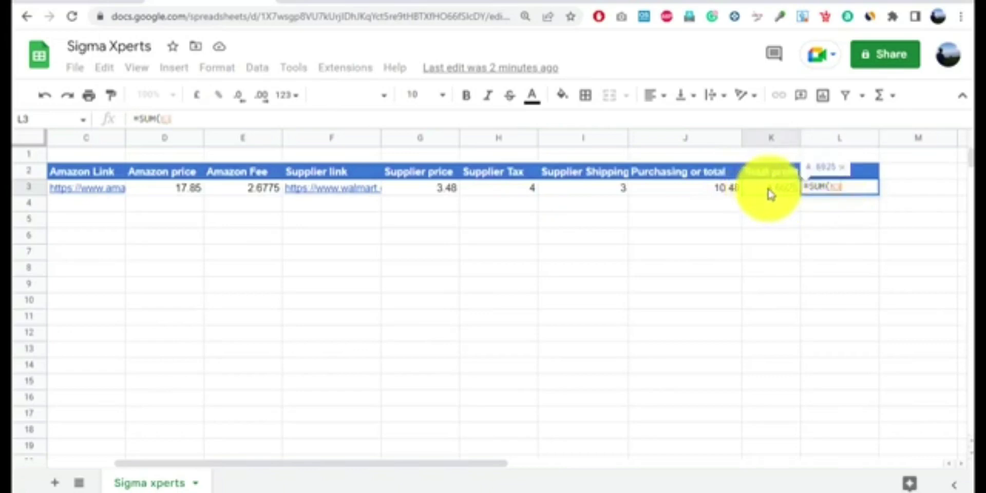
{"action": "type", "text": "/"}
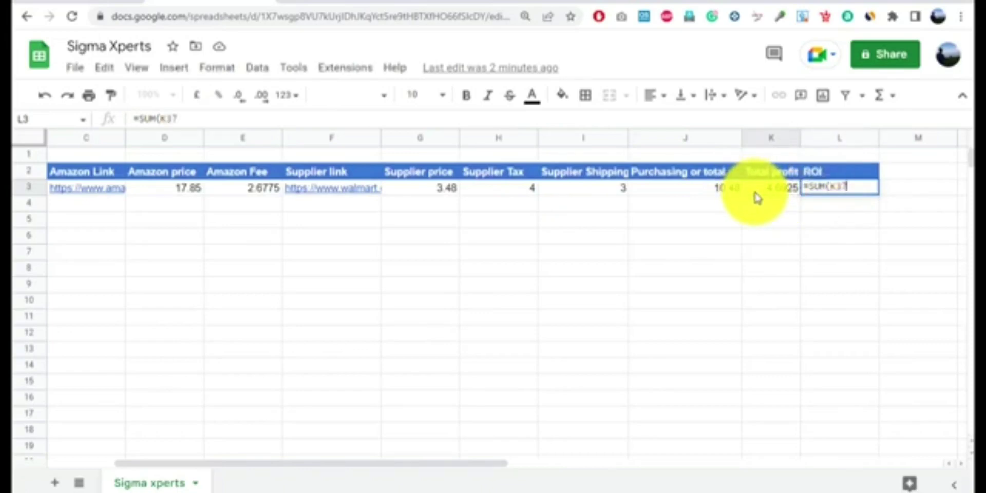
{"action": "left_click", "coordinate": [725, 196]}
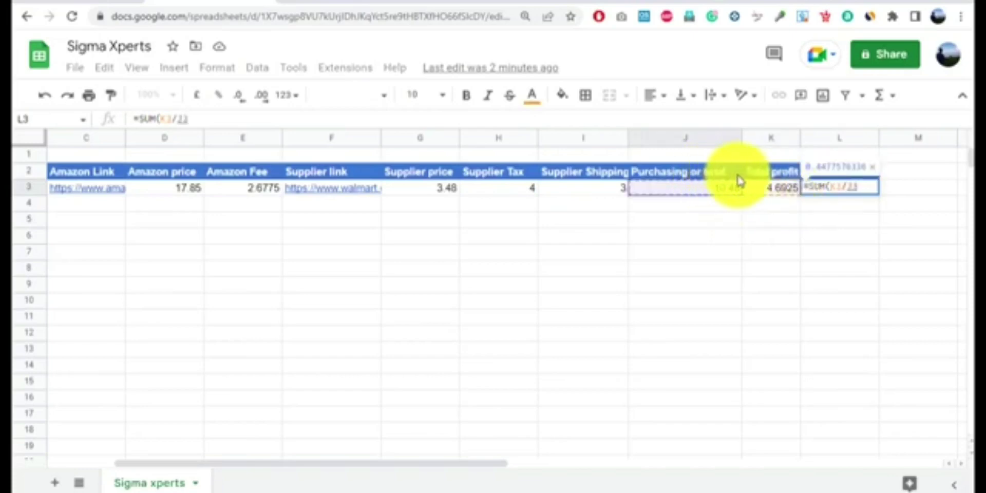
{"action": "type", "text": ")"}
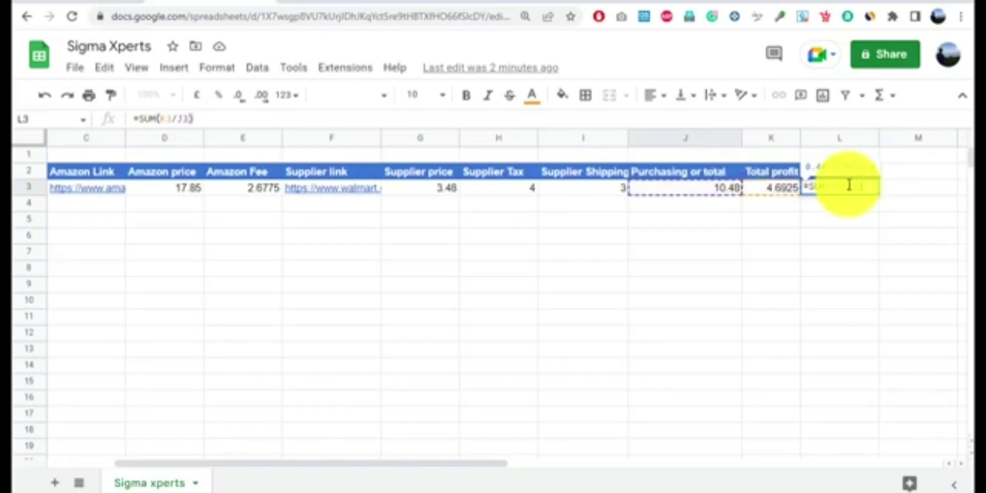
{"action": "type", "text": "*100"}
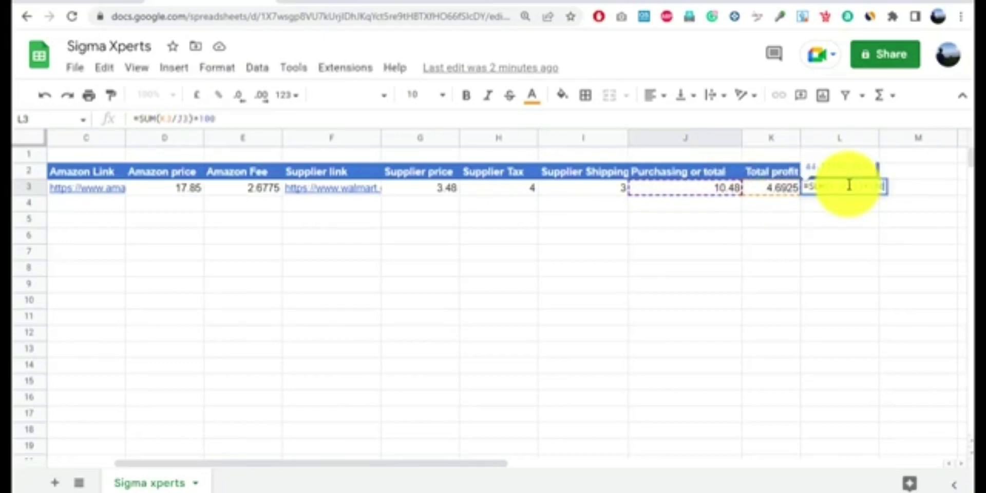
{"action": "key", "text": "Return"}
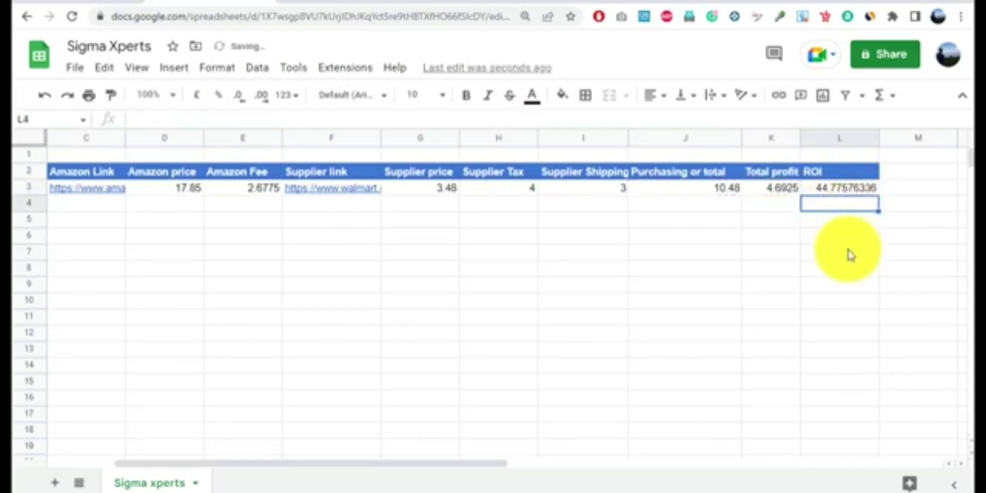
{"action": "left_click", "coordinate": [847, 253]}
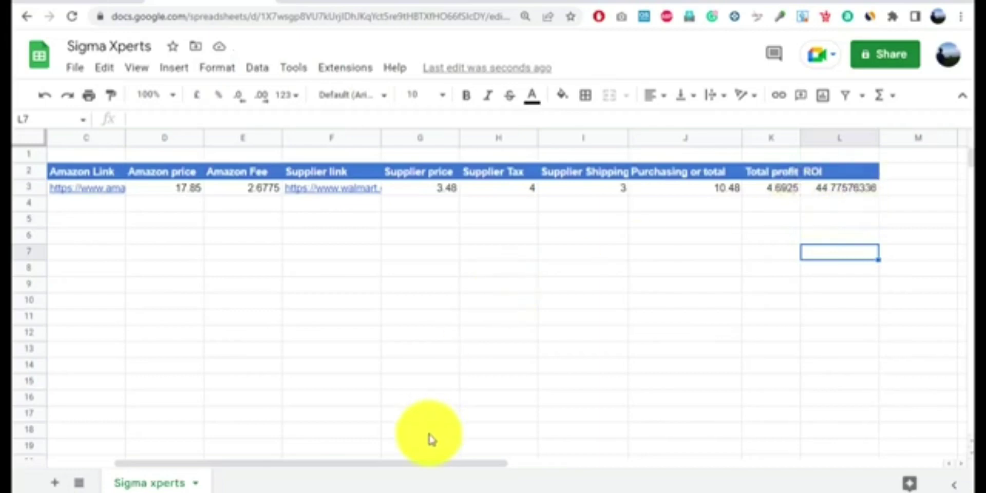
{"action": "mouse_move", "coordinate": [410, 465]}
{"action": "left_mouse_down"}
{"action": "mouse_move", "coordinate": [478, 468]}
{"action": "mouse_move", "coordinate": [401, 467]}
{"action": "left_mouse_up"}
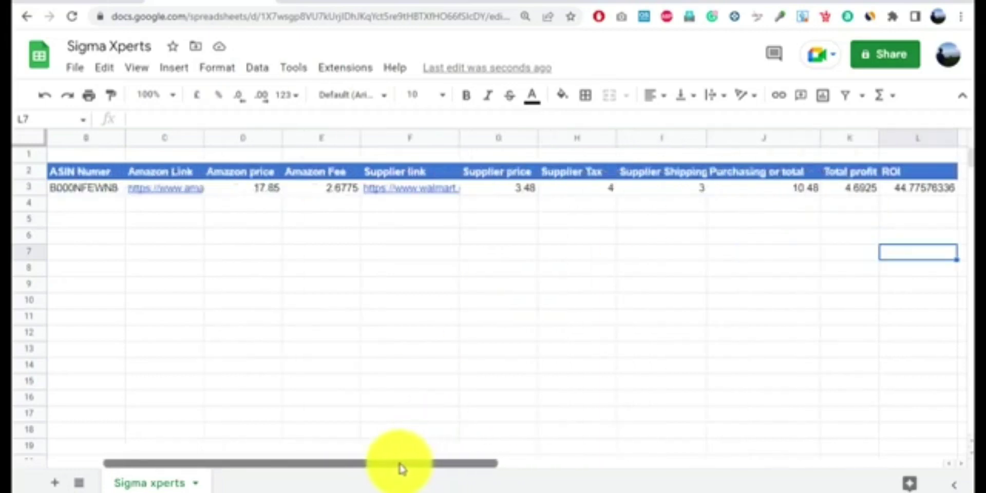
{"action": "left_click", "coordinate": [397, 226]}
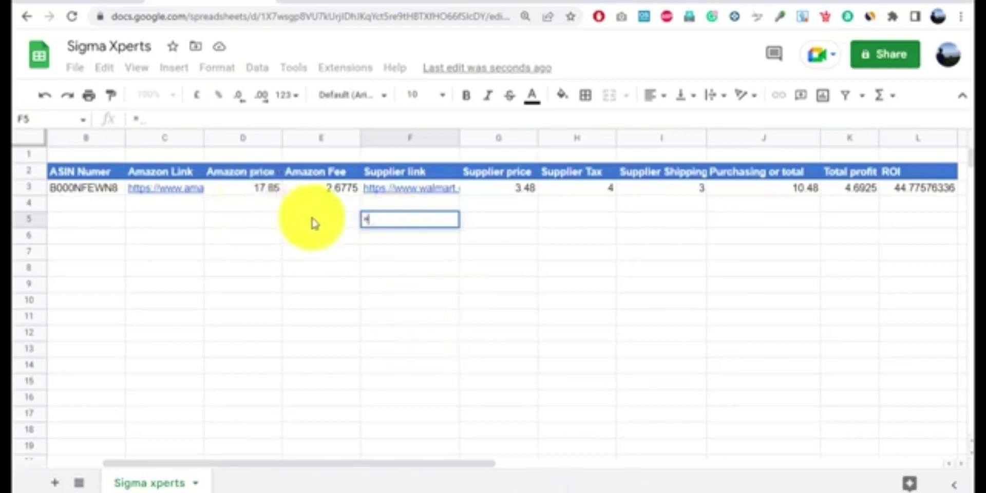
{"action": "type", "text": "=sum"}
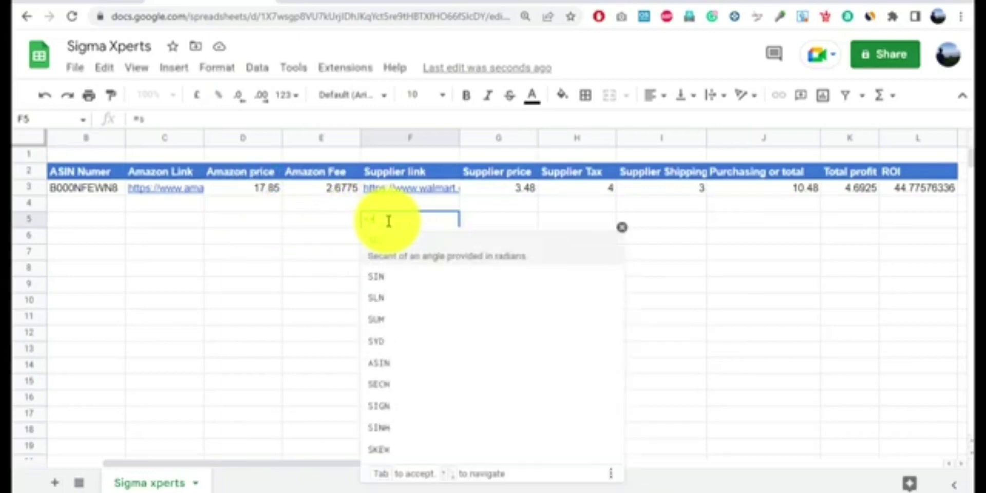
{"action": "key", "text": "BackSpace"}
{"action": "key", "text": "BackSpace"}
{"action": "key", "text": "BackSpace"}
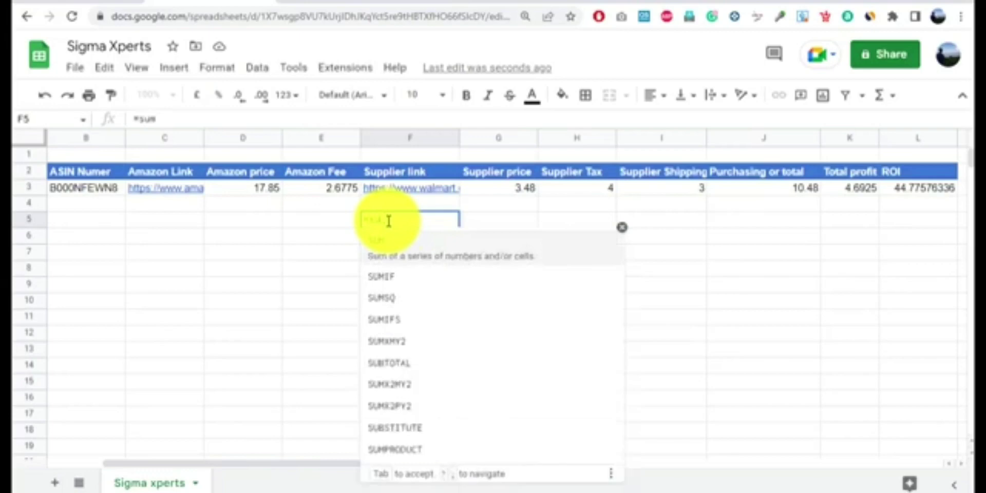
{"action": "left_click", "coordinate": [293, 238]}
Inspect the Amazon price in D3 and the formula behind the Amazon Fee in E3, then review the row from column A.
{"action": "left_click", "coordinate": [238, 191]}
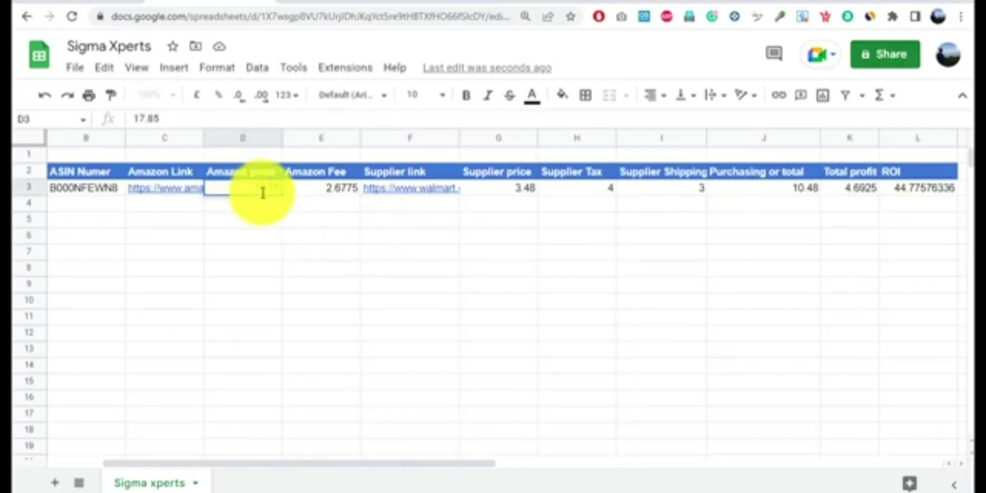
{"action": "double_click", "coordinate": [318, 191]}
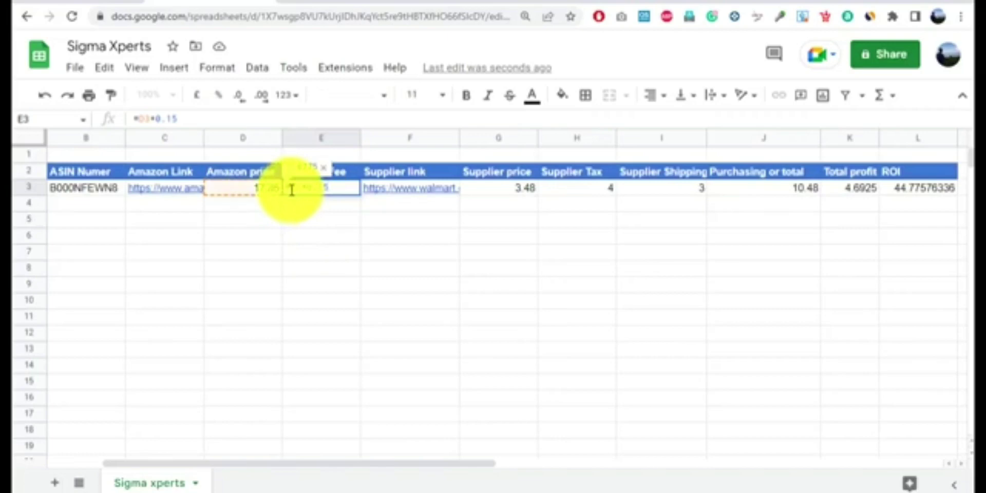
{"action": "left_click", "coordinate": [316, 267]}
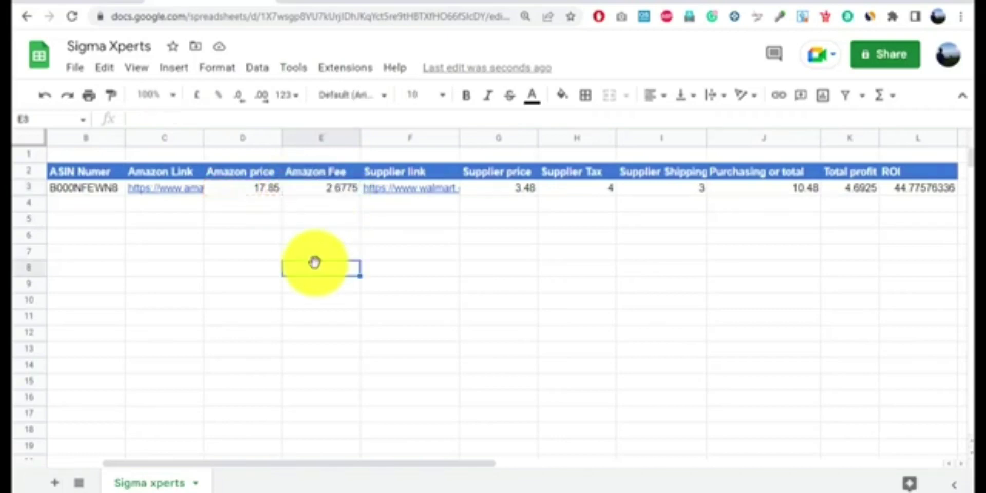
{"action": "left_click", "coordinate": [182, 253]}
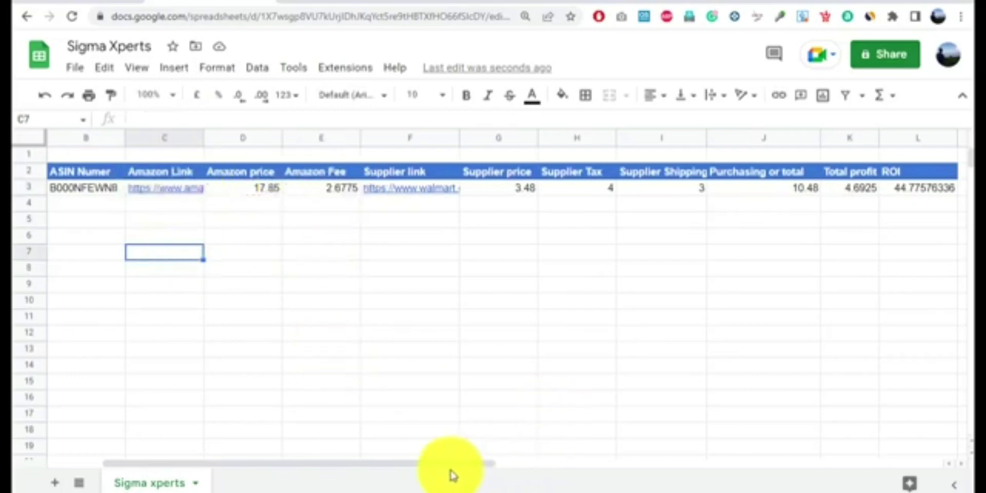
{"action": "left_click_drag", "start_coordinate": [451, 463], "coordinate": [374, 463]}
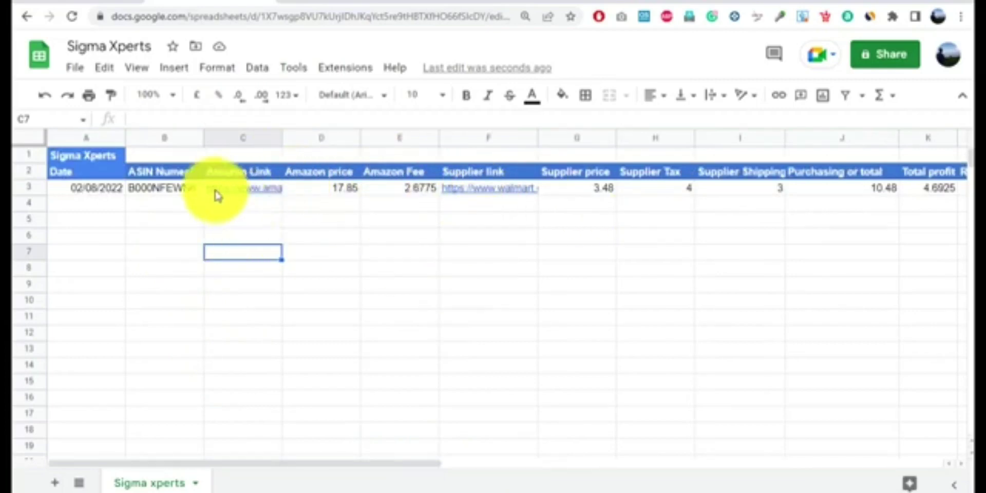
Copy the Amazon Fee formula from E3 down through E13.
{"action": "mouse_move", "coordinate": [214, 194]}
{"action": "left_click", "coordinate": [706, 205]}
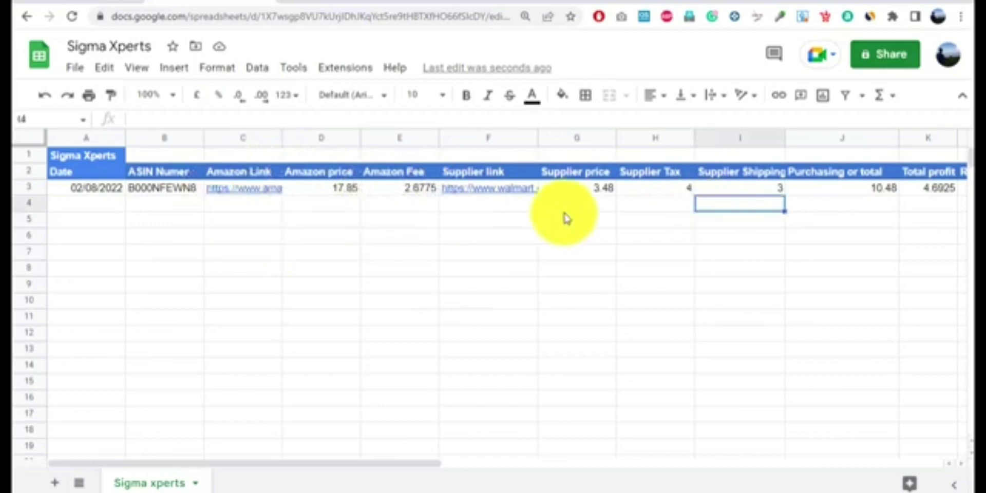
{"action": "left_click", "coordinate": [418, 193]}
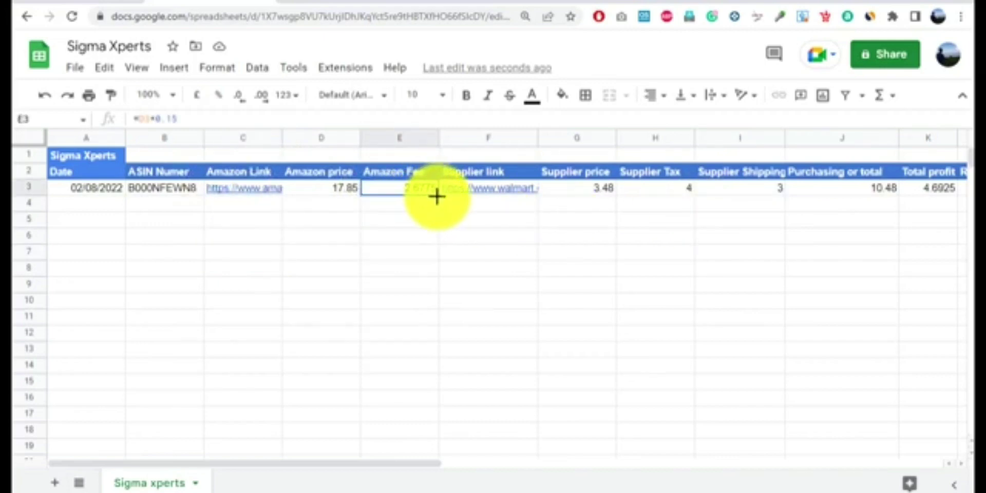
{"action": "left_click_drag", "start_coordinate": [437, 196], "coordinate": [411, 346]}
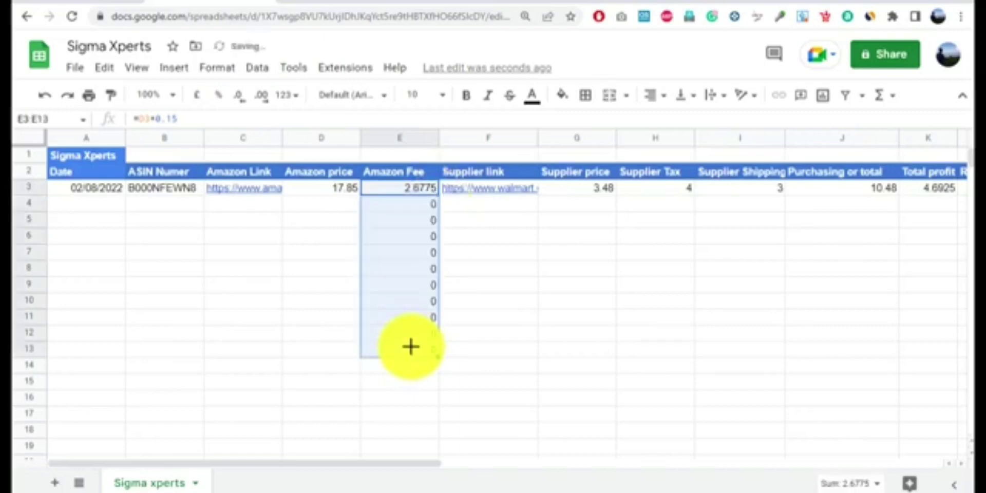
{"action": "left_click", "coordinate": [462, 352]}
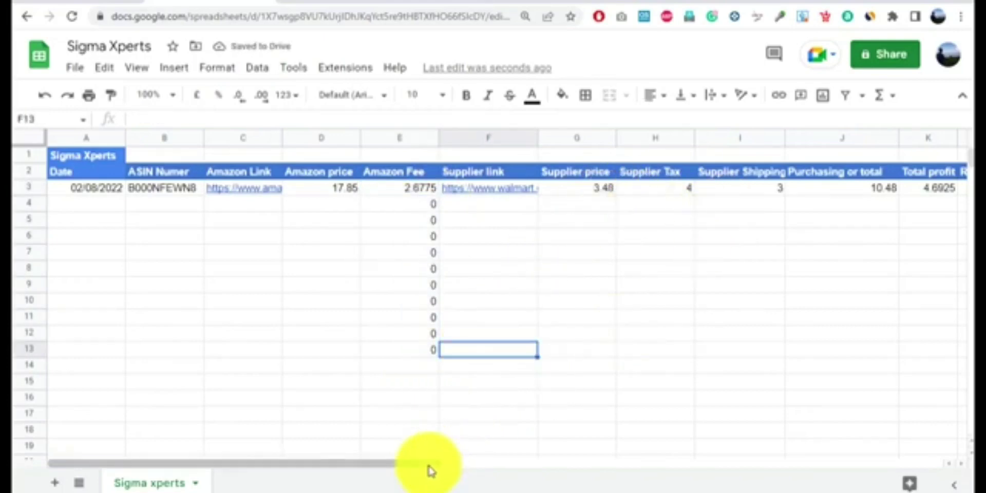
Copy the Purchasing or total formula from J3 down through J13.
{"action": "left_click_drag", "start_coordinate": [431, 471], "coordinate": [532, 466]}
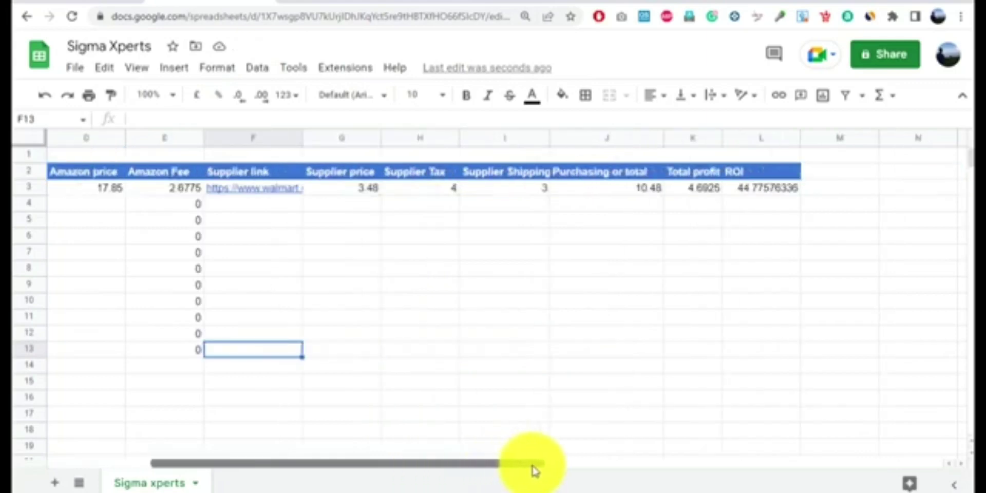
{"action": "left_click", "coordinate": [617, 190]}
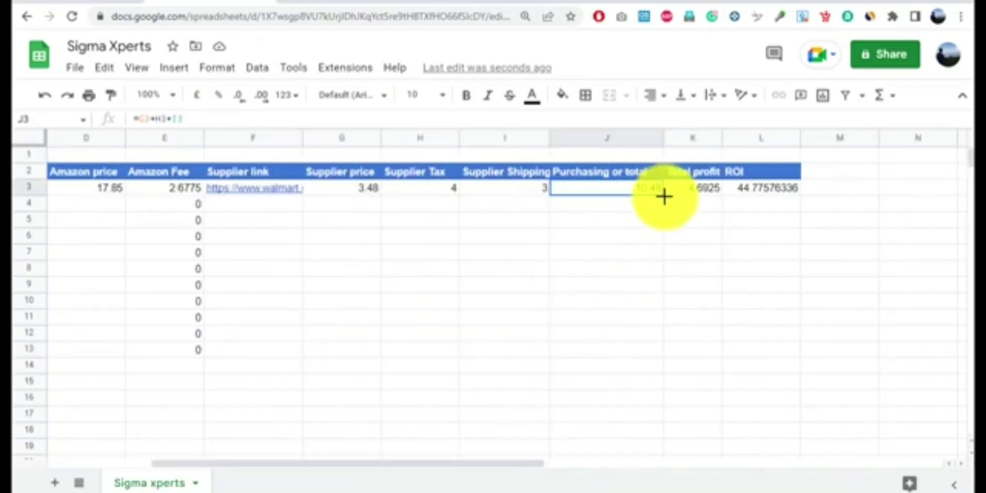
{"action": "left_click_drag", "start_coordinate": [664, 196], "coordinate": [655, 349]}
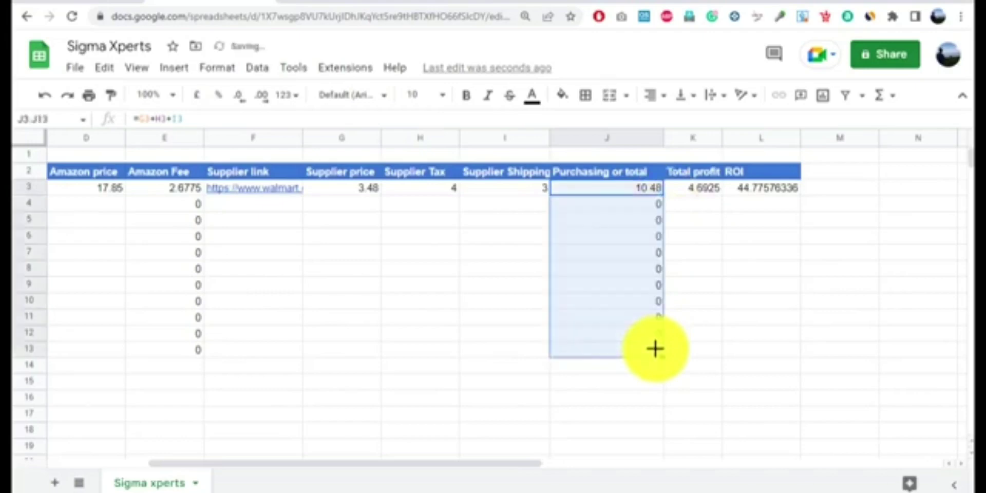
Copy the Total profit formula from K3 down through K13 and the ROI formula from L3 down through L12.
{"action": "left_click_drag", "start_coordinate": [434, 467], "coordinate": [476, 467]}
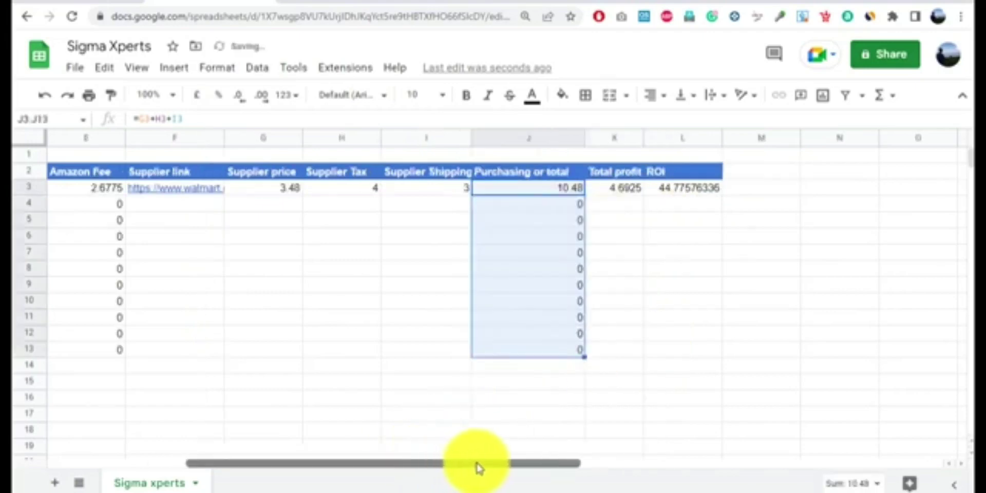
{"action": "left_click", "coordinate": [638, 191]}
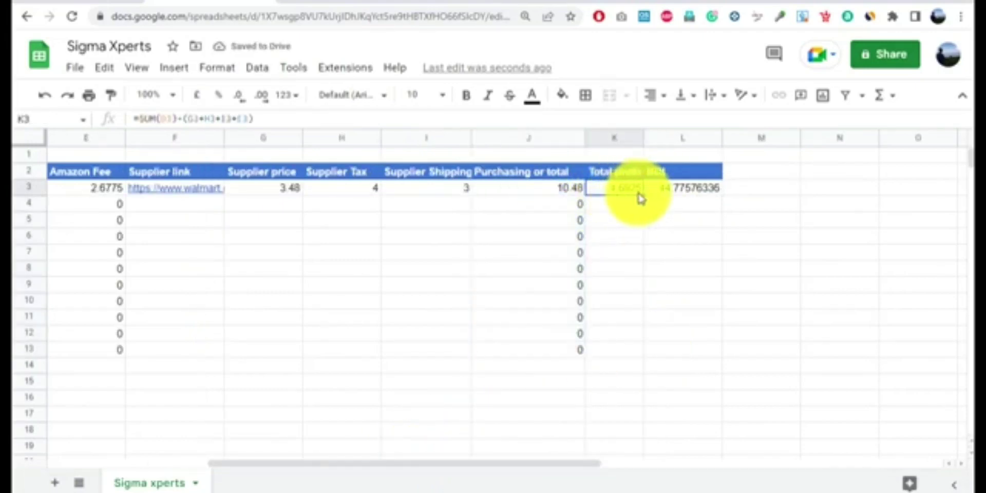
{"action": "left_click_drag", "start_coordinate": [643, 193], "coordinate": [634, 352]}
{"action": "left_click", "coordinate": [717, 197]}
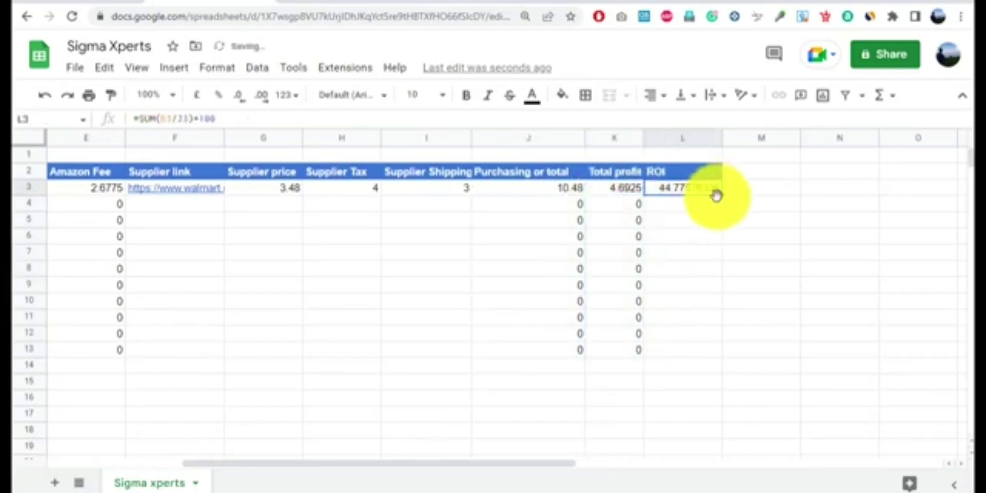
{"action": "left_click_drag", "start_coordinate": [724, 195], "coordinate": [728, 330]}
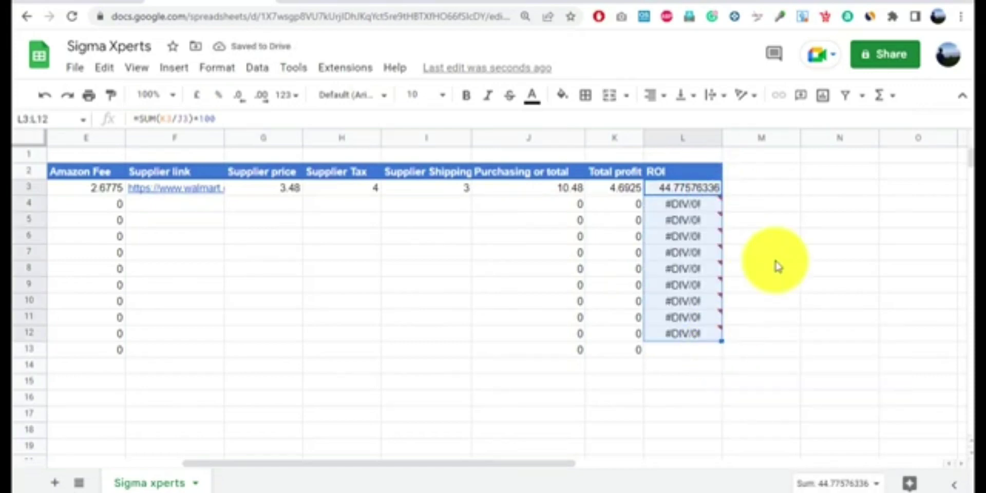
{"action": "left_click", "coordinate": [750, 254]}
Total the Amazon price column in cell D1 above its header with the formula =SUM(D3:D1000).
{"action": "left_click_drag", "start_coordinate": [565, 463], "coordinate": [446, 464]}
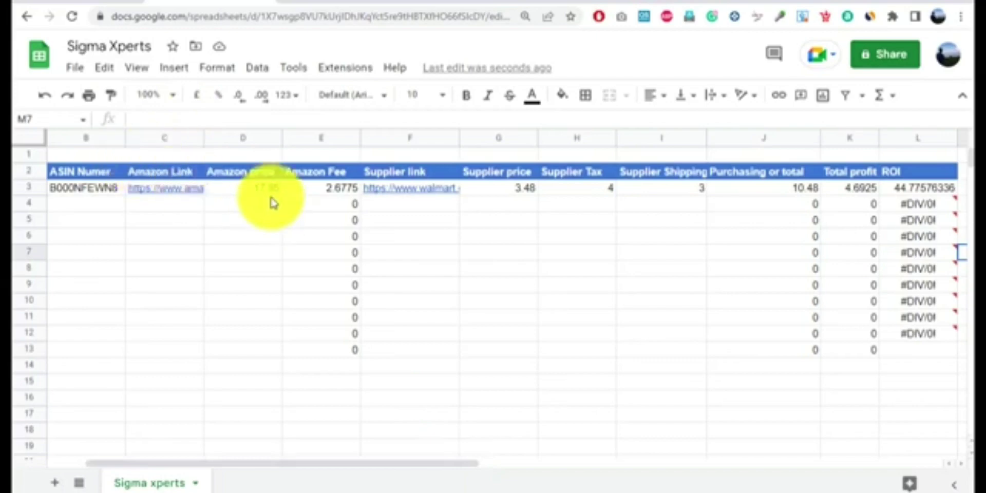
{"action": "left_click", "coordinate": [245, 156]}
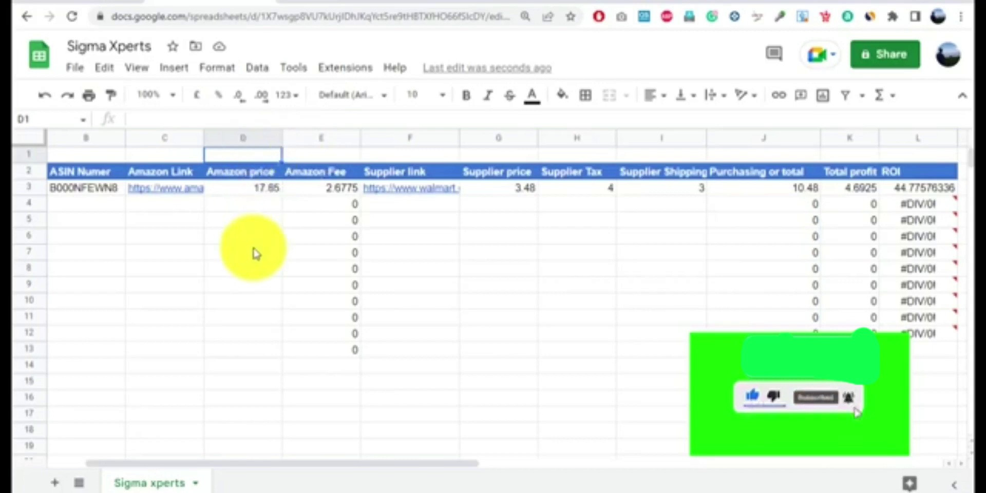
{"action": "double_click", "coordinate": [241, 159]}
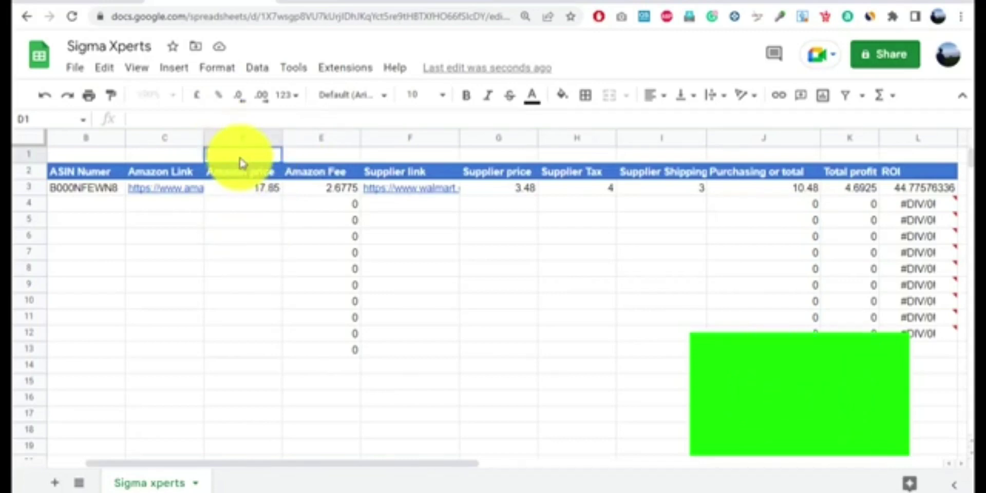
{"action": "type", "text": "="}
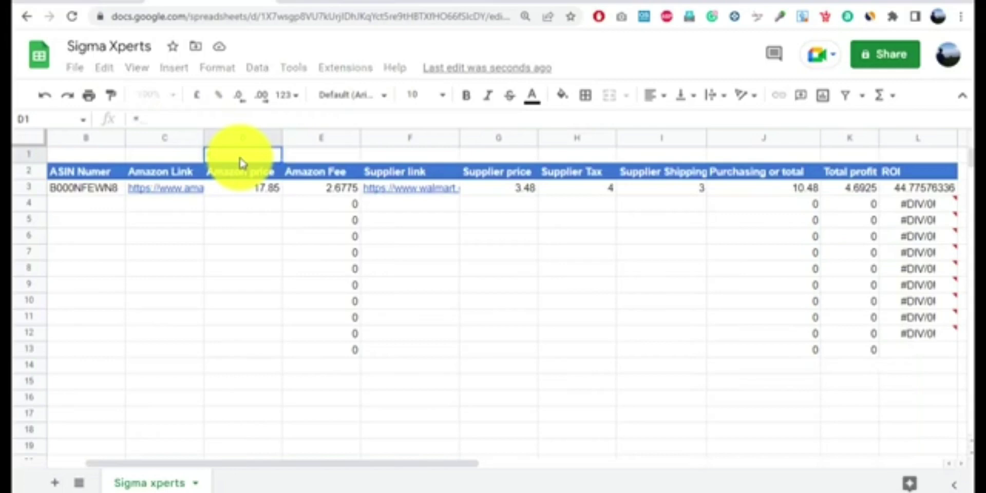
{"action": "type", "text": "sum"}
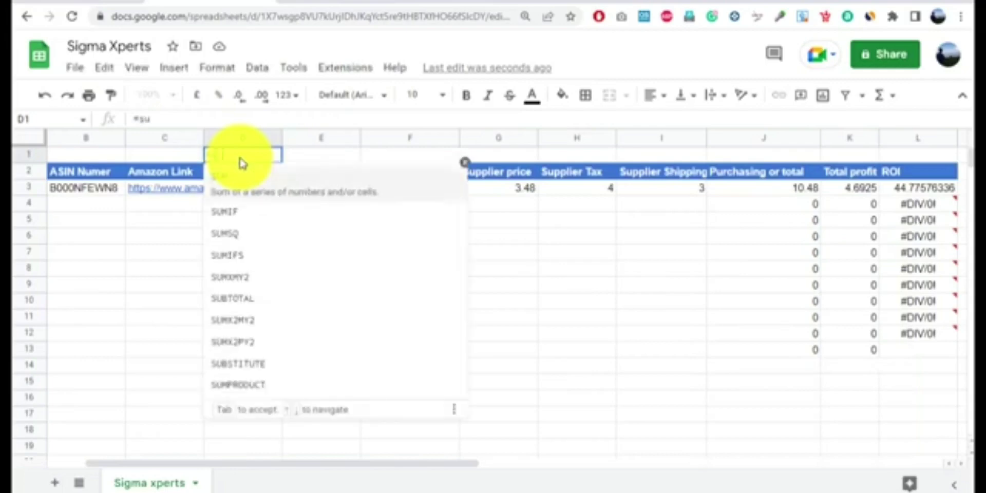
{"action": "left_click", "coordinate": [247, 184]}
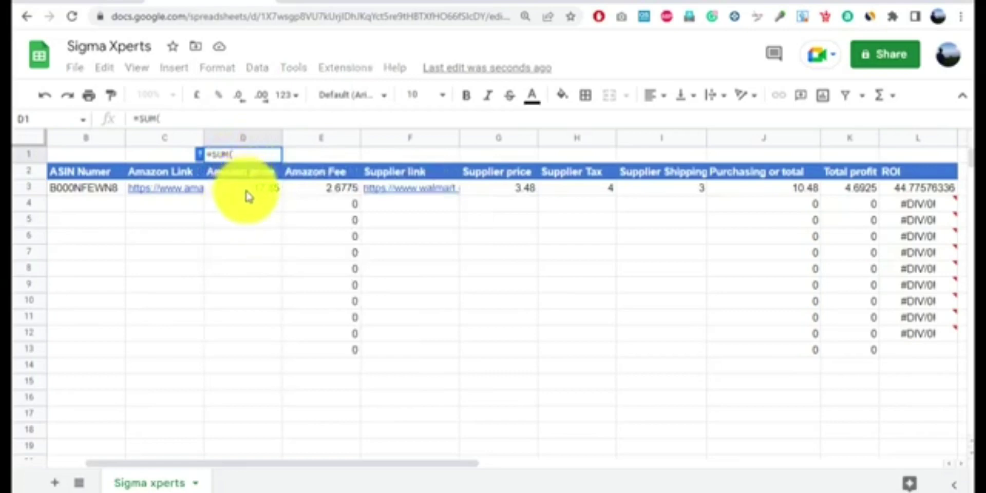
{"action": "left_click", "coordinate": [246, 190]}
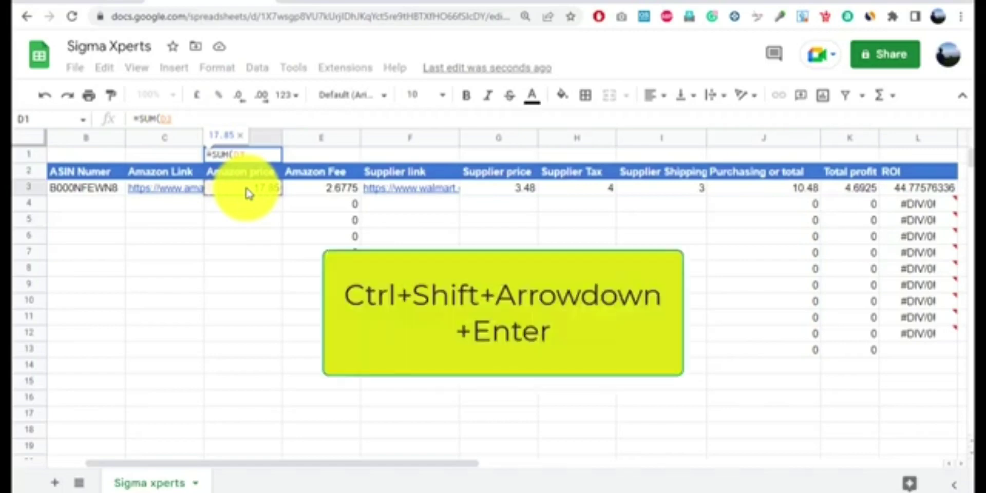
{"action": "key", "text": "ctrl+shift+Down"}
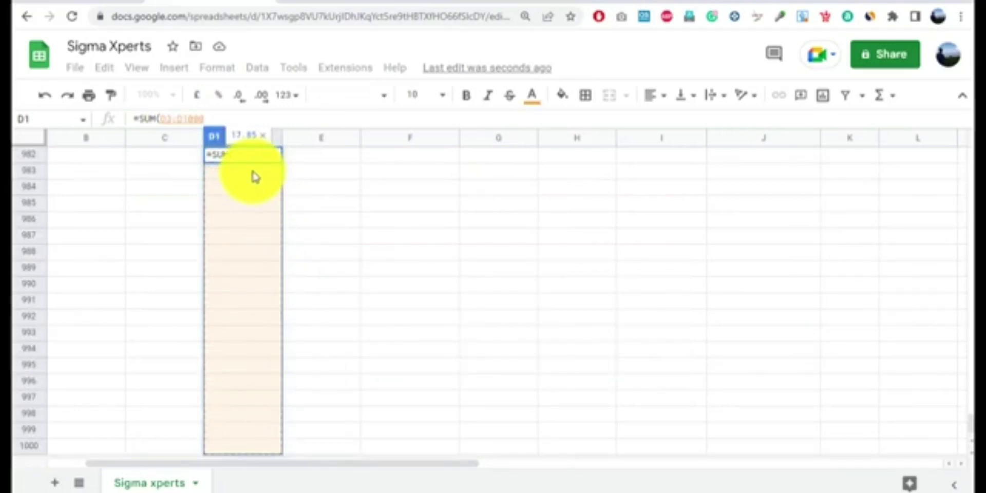
{"action": "type", "text": ")"}
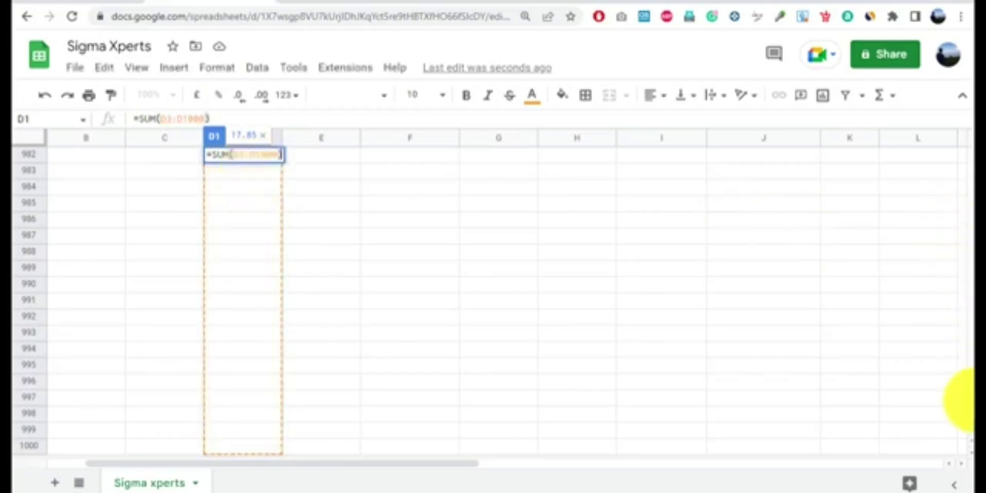
{"action": "left_click_drag", "start_coordinate": [965, 421], "coordinate": [966, 149]}
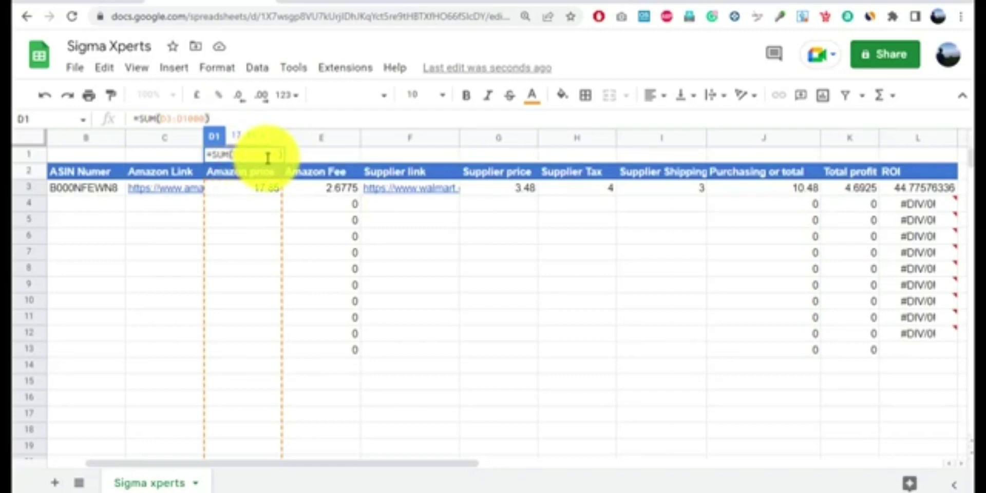
{"action": "key", "text": "Return"}
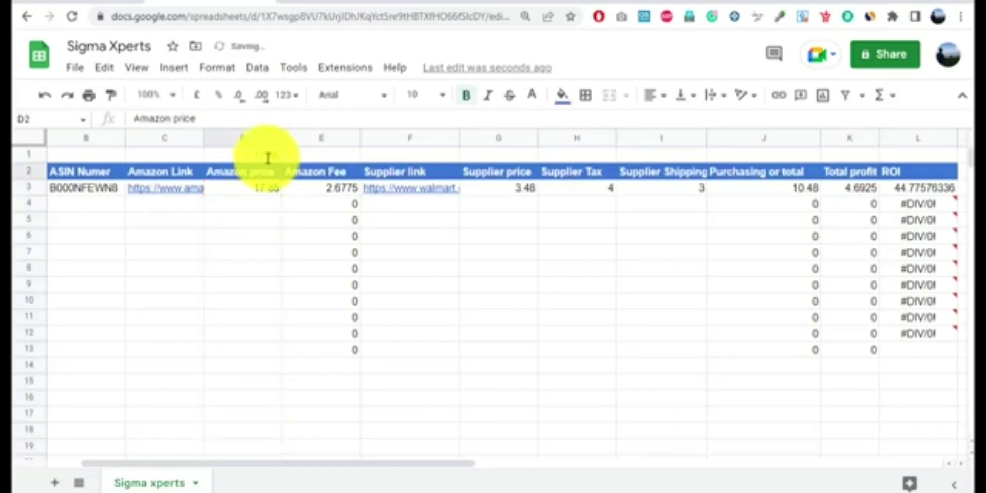
Enter a test Amazon price of 100 in cell D4.
{"action": "left_click", "coordinate": [261, 205]}
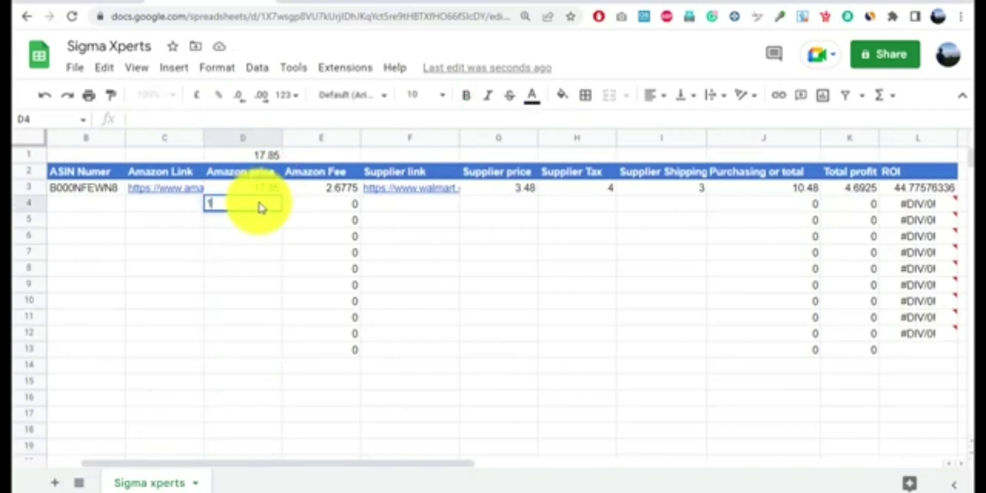
{"action": "key", "text": "Return"}
{"action": "key", "text": "Return"}
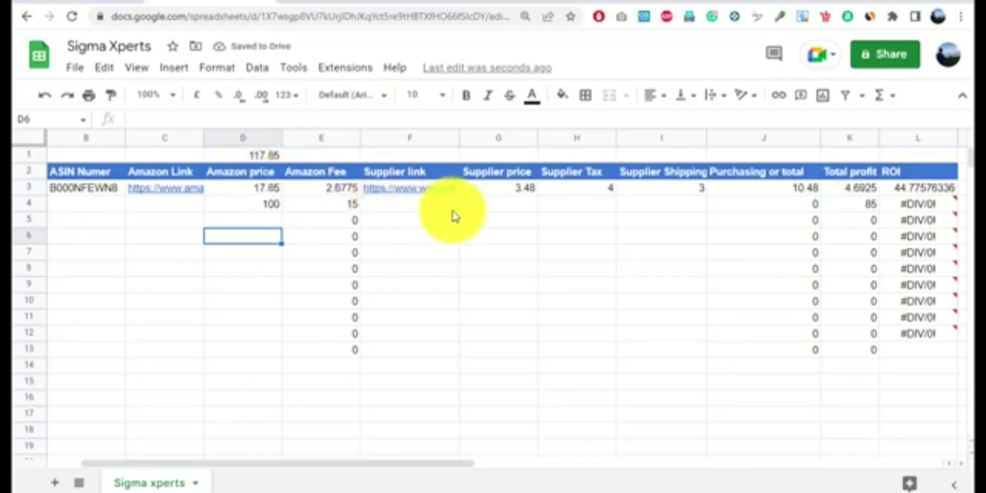
Try to total the Supplier price column in cell G1 by summing the range G3:G1000.
{"action": "left_click", "coordinate": [520, 193]}
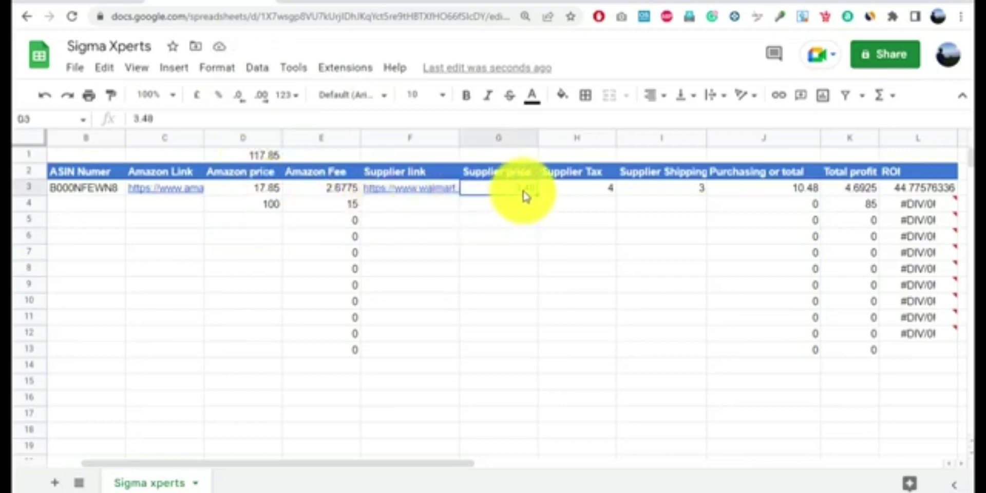
{"action": "left_click", "coordinate": [493, 155]}
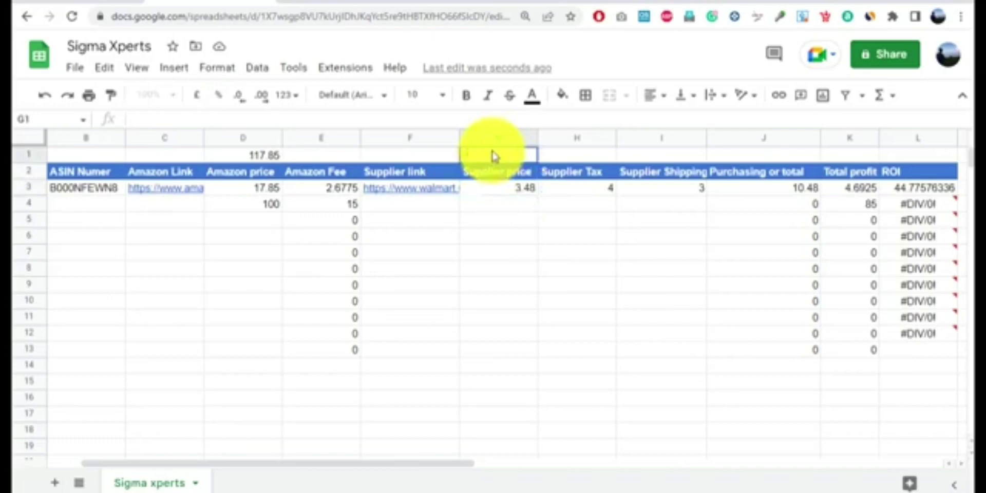
{"action": "type", "text": "=sum"}
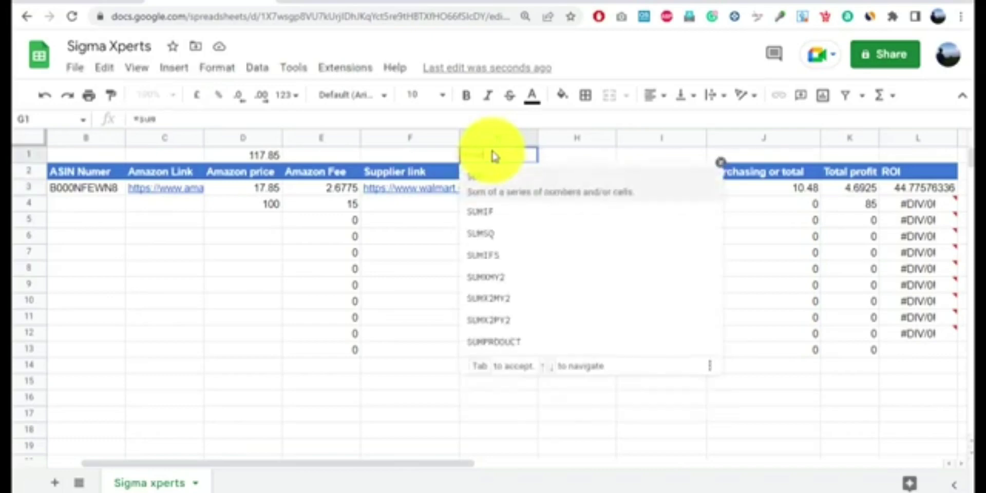
{"action": "left_click", "coordinate": [495, 183]}
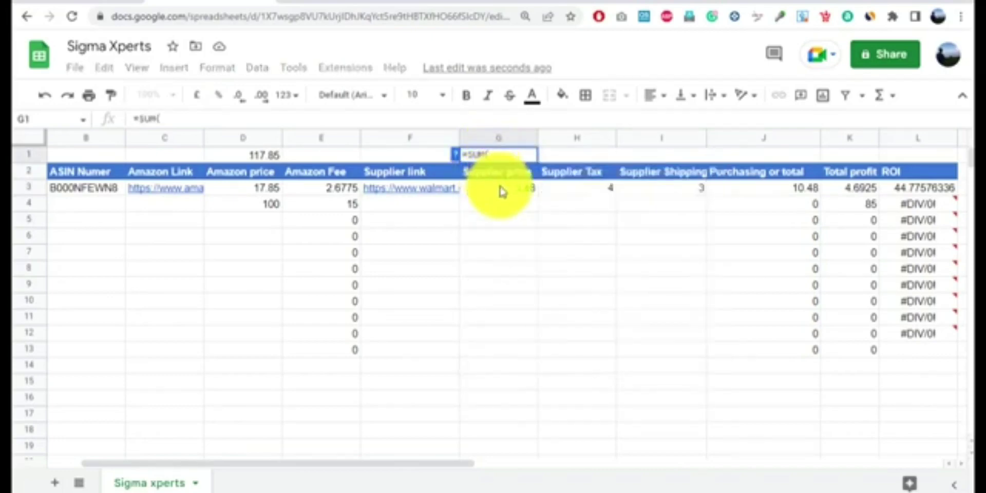
{"action": "left_click", "coordinate": [503, 189]}
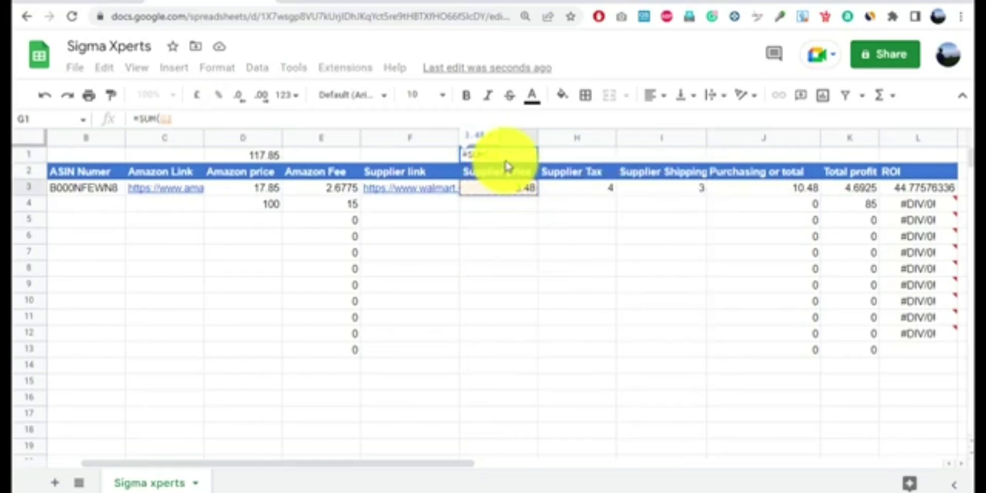
{"action": "key", "text": "ctrl+shift+Down"}
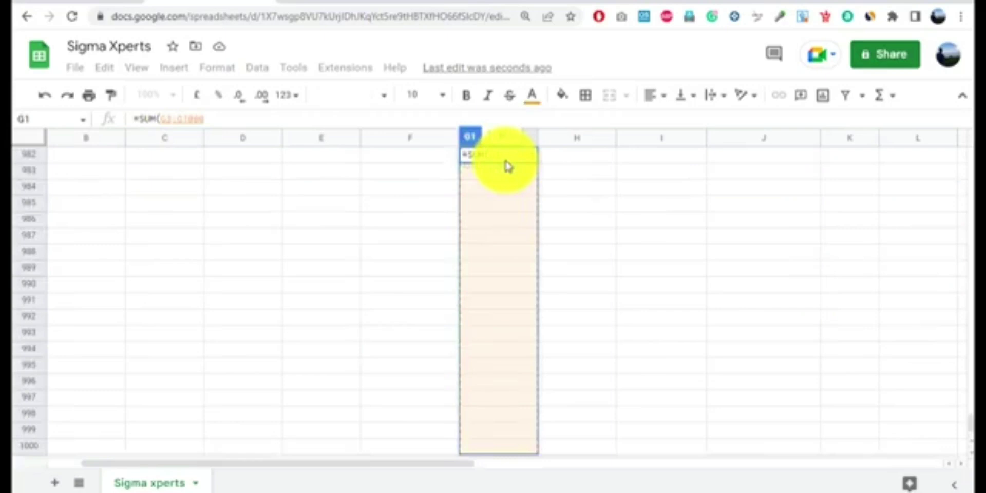
{"action": "key", "text": "Return"}
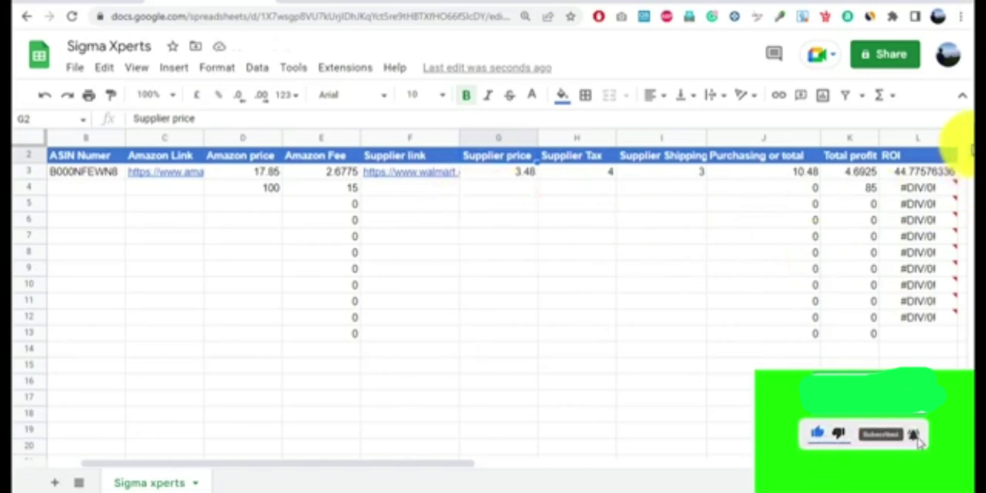
Total the Supplier price column in cell G1 above its header with the formula =SUM(G3:G1000).
{"action": "scroll", "coordinate": [491, 160], "scroll_direction": "up", "scroll_amount": 1}
{"action": "left_click", "coordinate": [492, 154]}
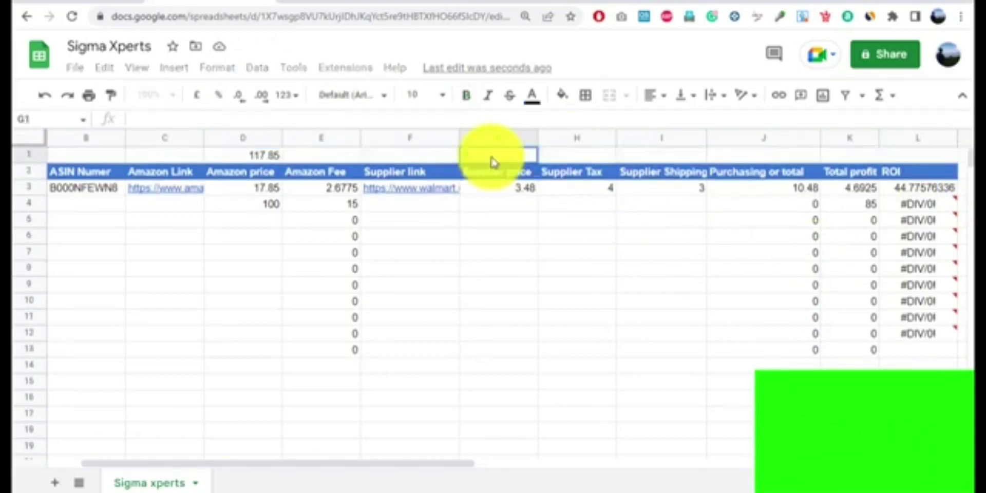
{"action": "type", "text": "=sum"}
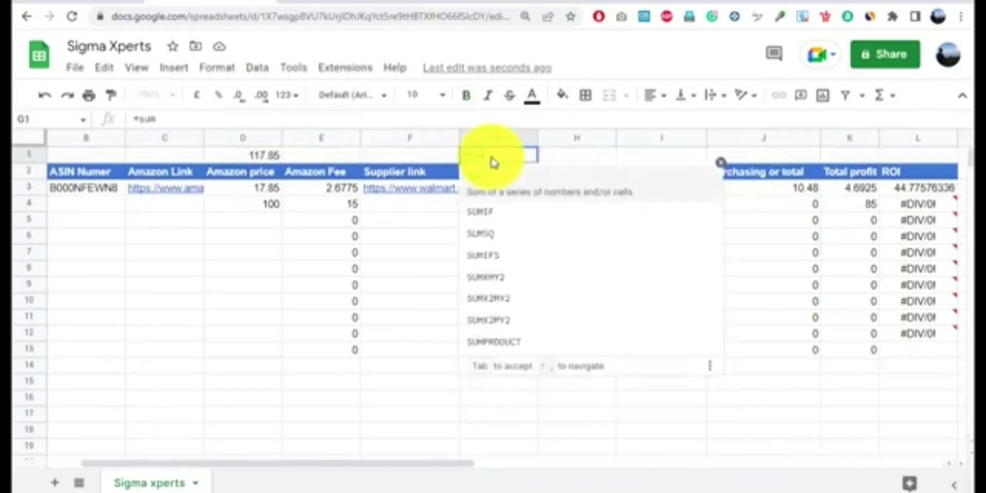
{"action": "key", "text": "Tab"}
{"action": "left_click", "coordinate": [499, 188]}
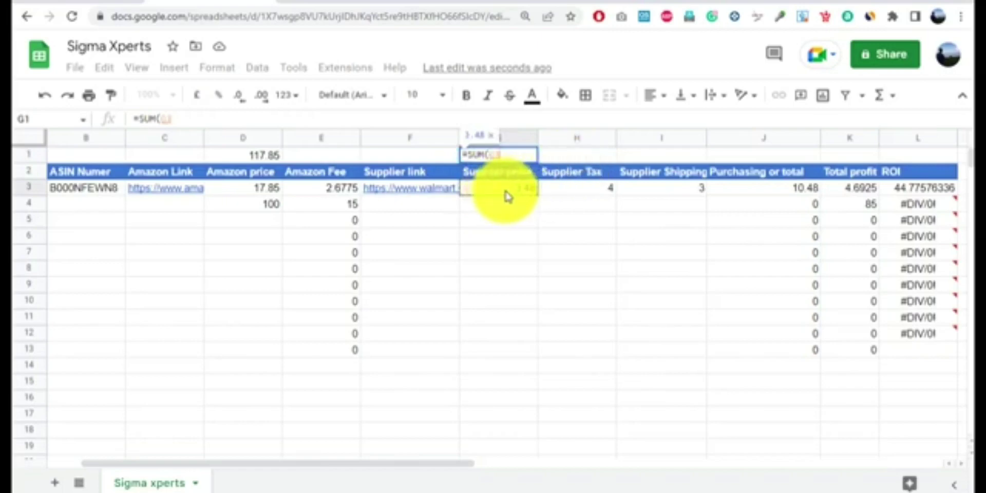
{"action": "key", "text": "ctrl+shift+Down"}
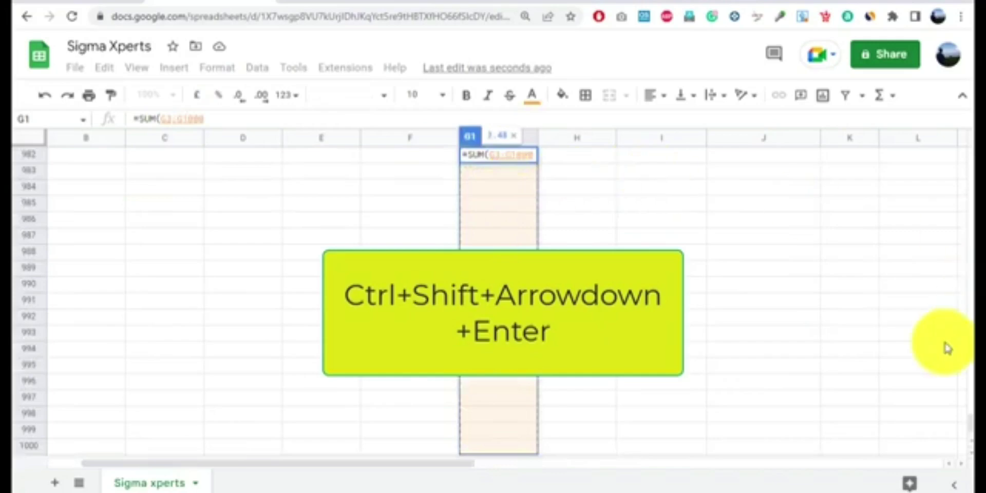
{"action": "type", "text": ")"}
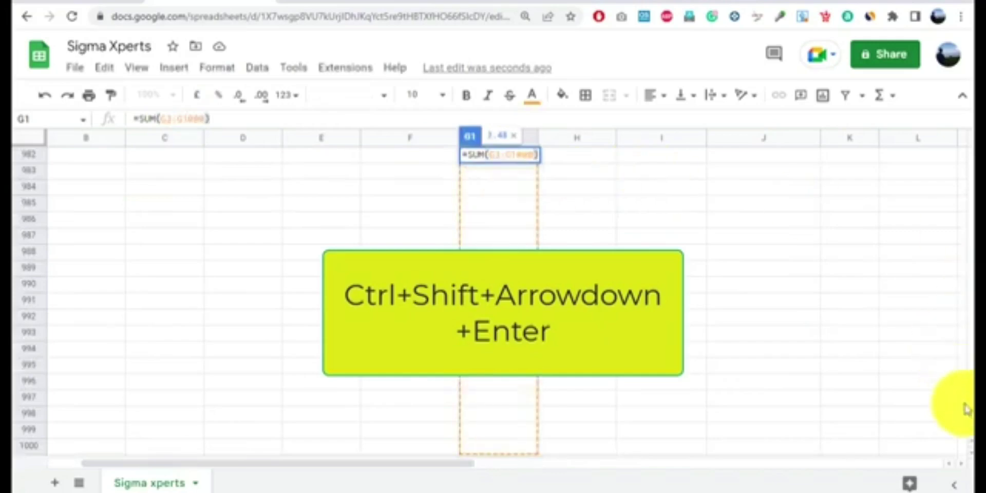
{"action": "left_click_drag", "start_coordinate": [968, 424], "coordinate": [964, 144]}
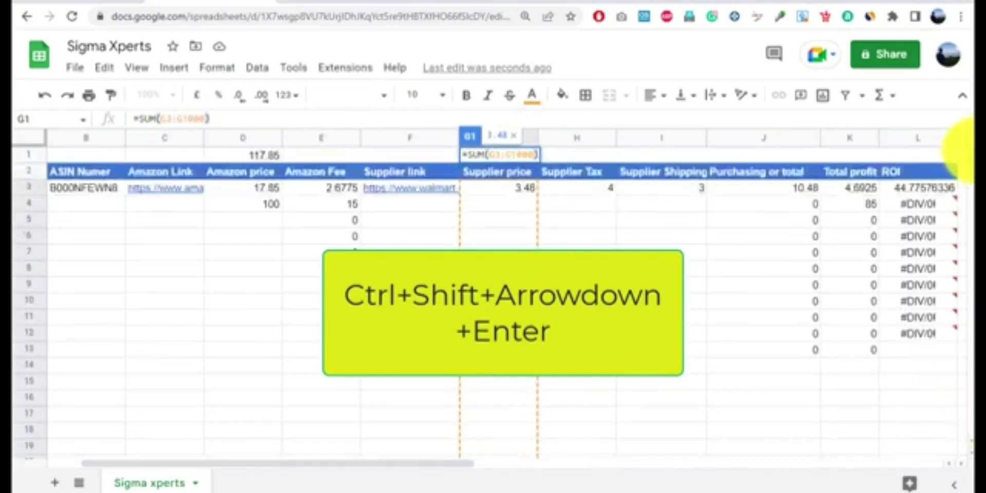
{"action": "key", "text": "Return"}
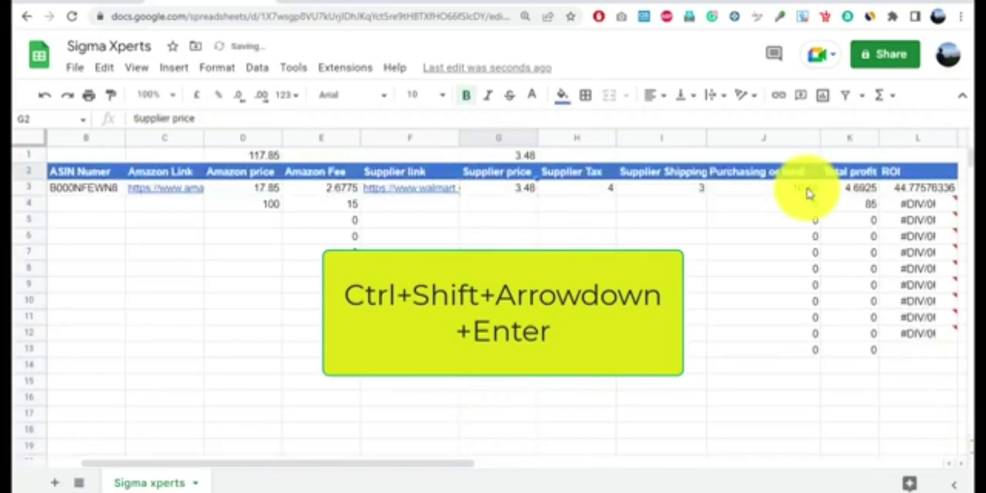
Enter a test Supplier price of 68 in cell G4 and check the Amazon price total formula.
{"action": "left_click", "coordinate": [516, 207]}
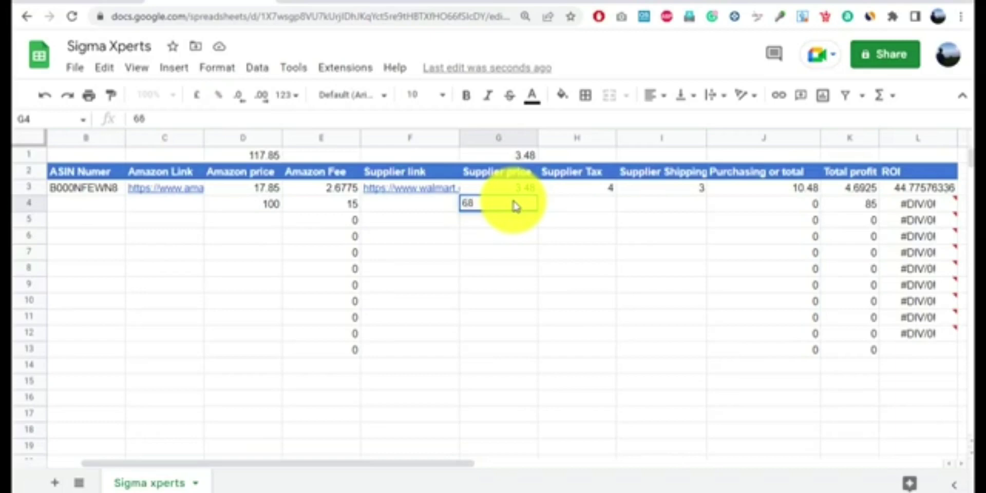
{"action": "left_click", "coordinate": [524, 257]}
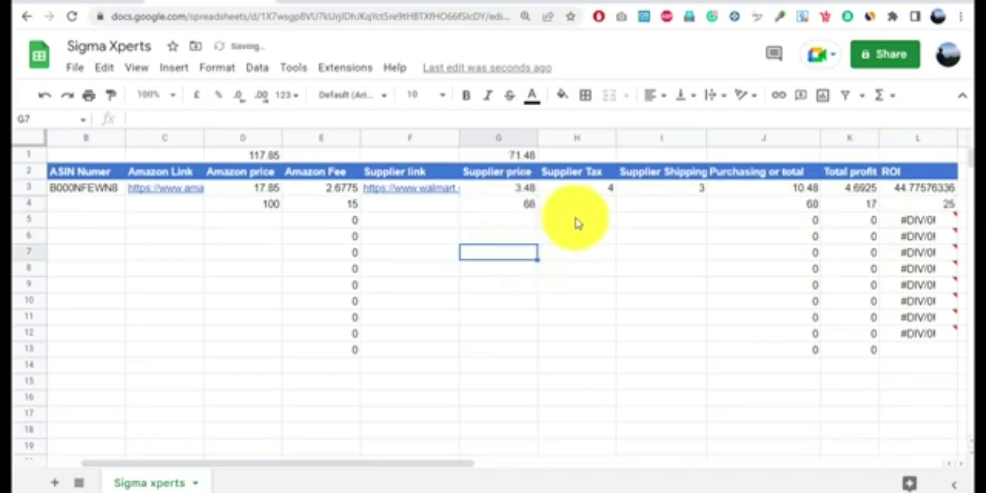
{"action": "left_click", "coordinate": [607, 201]}
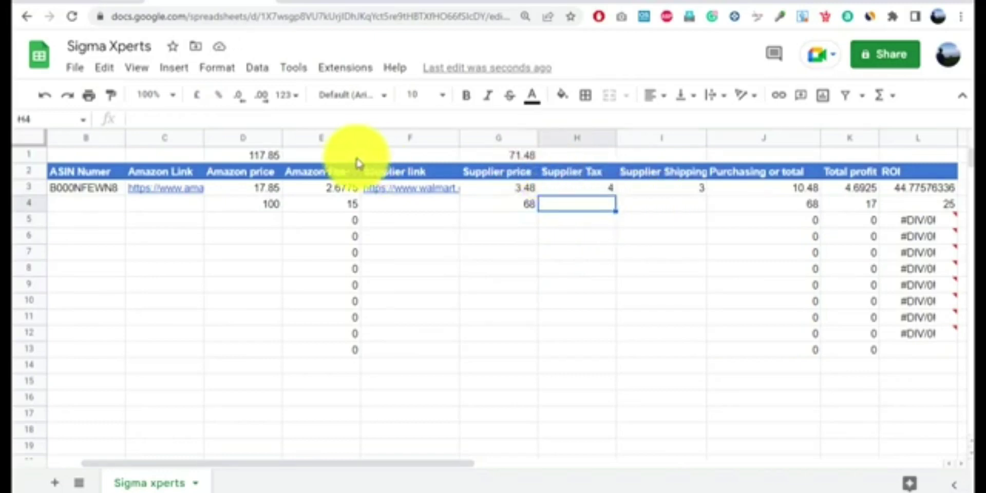
{"action": "left_click", "coordinate": [260, 156]}
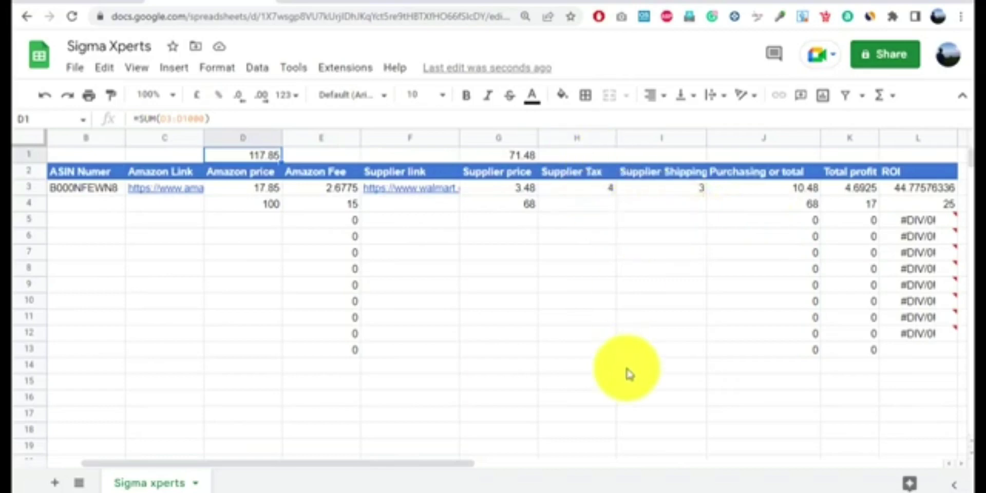
Total the Total profit column in cell K1 above its header with the formula =SUM(K3:K13).
{"action": "left_click_drag", "start_coordinate": [462, 467], "coordinate": [539, 466]}
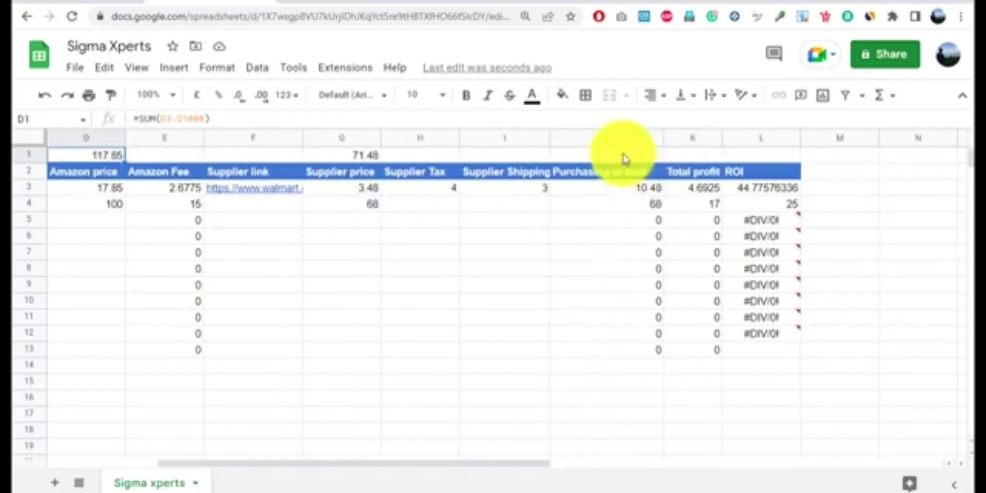
{"action": "left_click", "coordinate": [690, 159]}
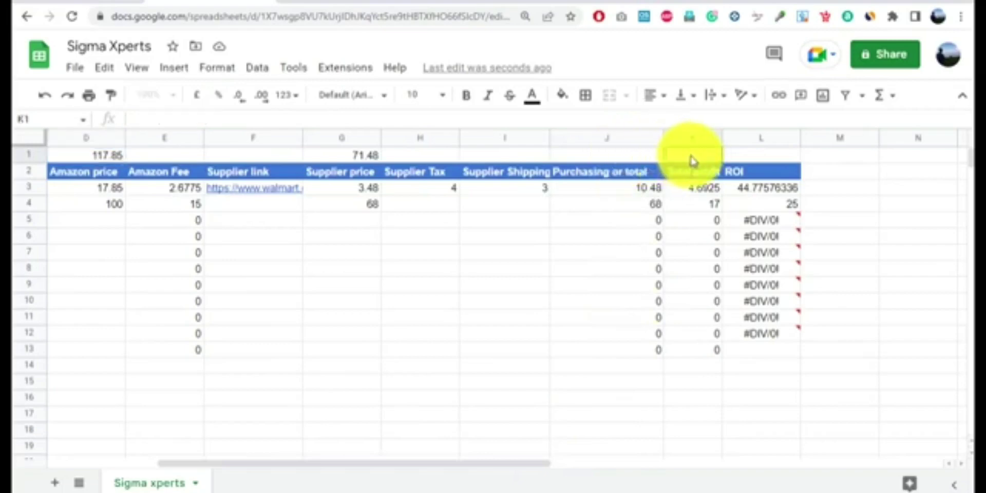
{"action": "type", "text": "=sum"}
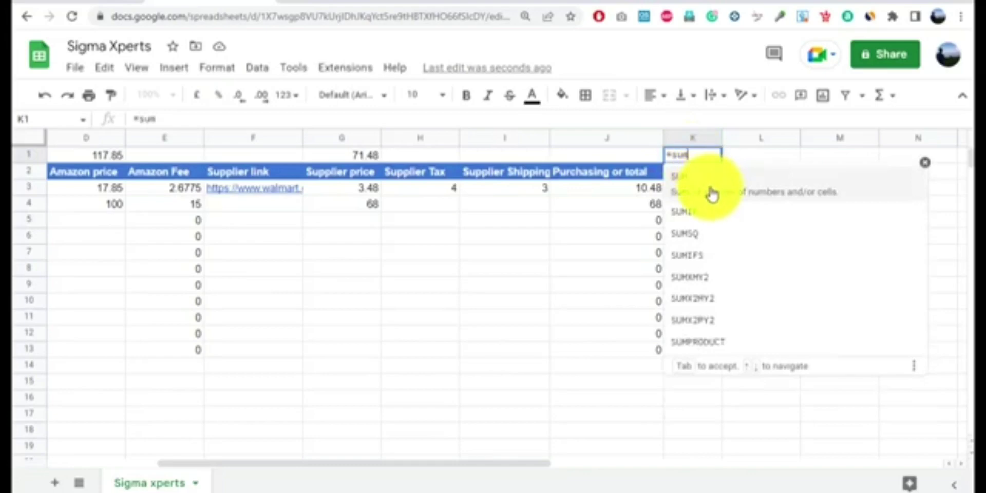
{"action": "key", "text": "Tab"}
{"action": "left_click", "coordinate": [691, 193]}
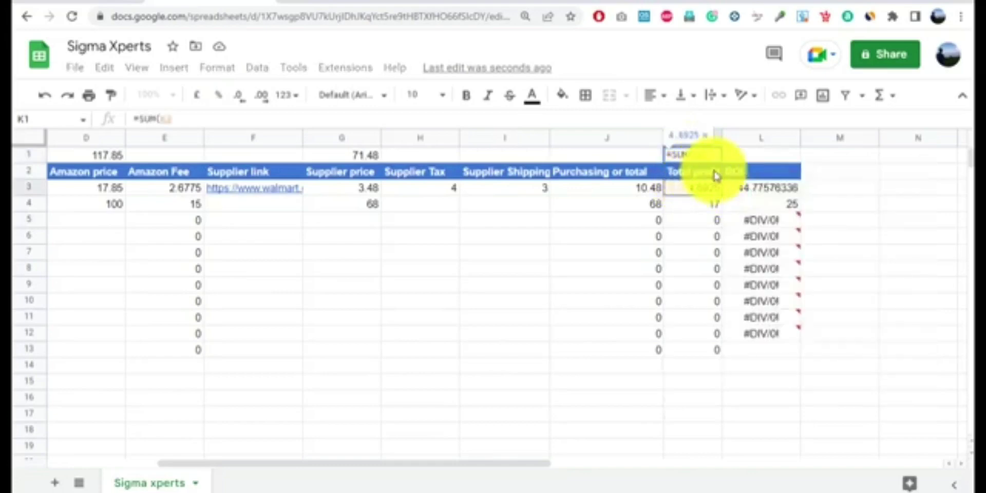
{"action": "key", "text": "ctrl+shift+Down"}
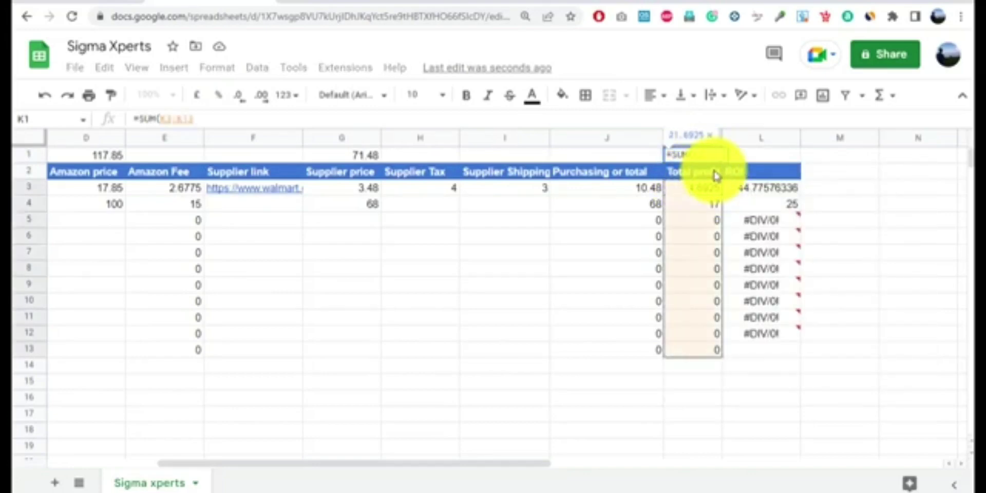
{"action": "type", "text": ")"}
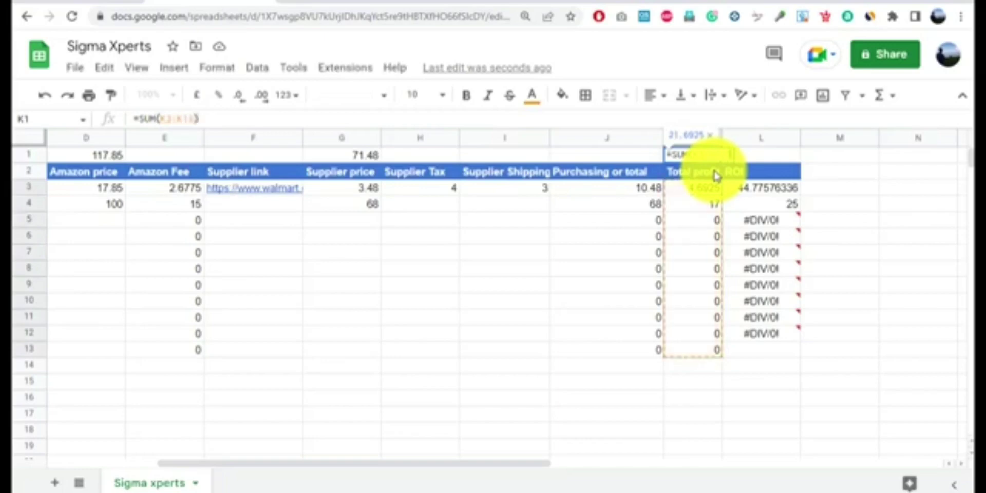
{"action": "key", "text": "Return"}
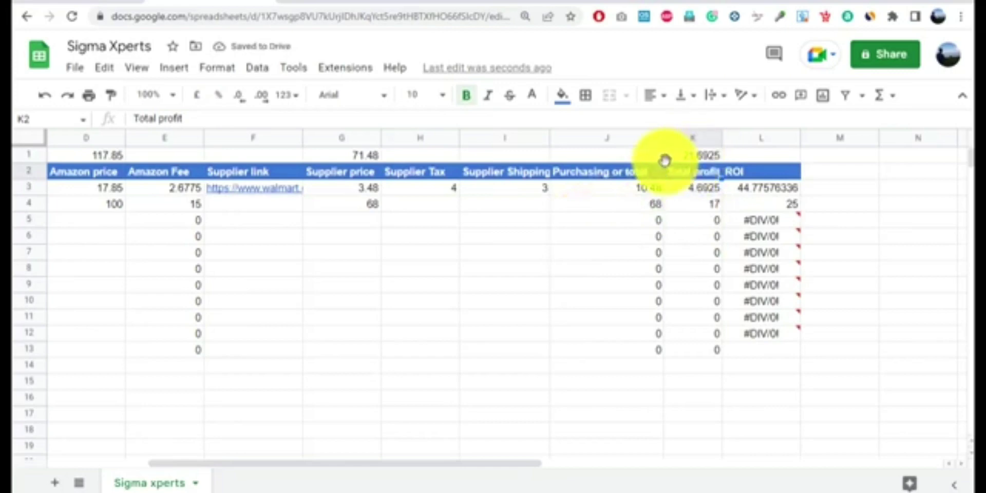
{"action": "left_click", "coordinate": [505, 301]}
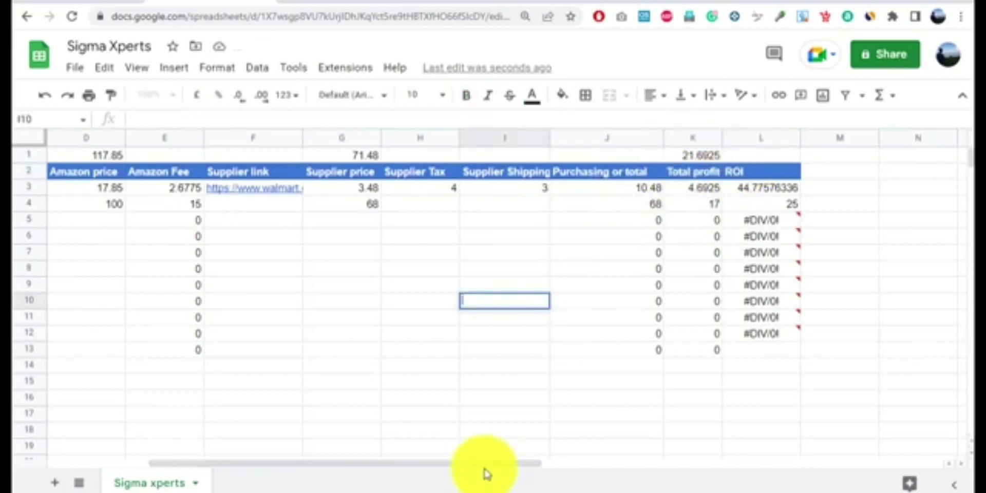
{"action": "left_click_drag", "start_coordinate": [484, 468], "coordinate": [342, 468]}
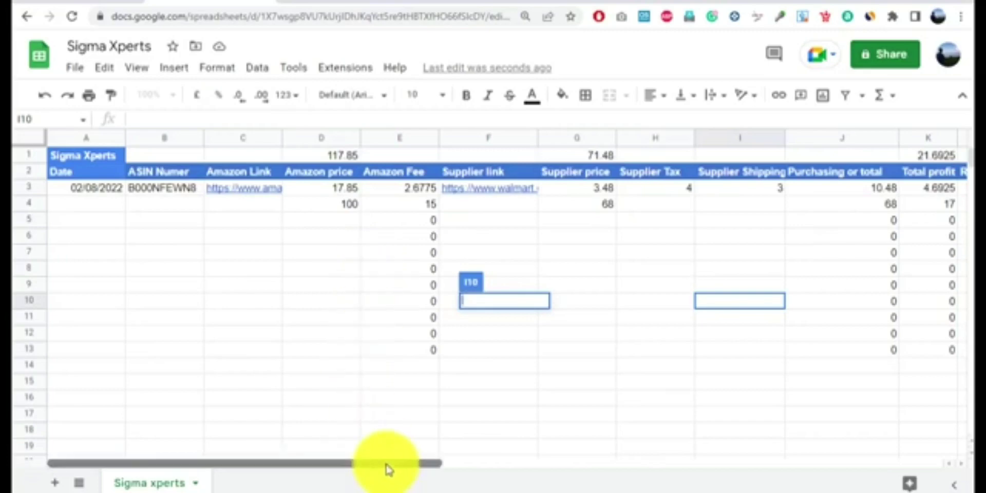
{"action": "left_click_drag", "start_coordinate": [388, 464], "coordinate": [275, 473]}
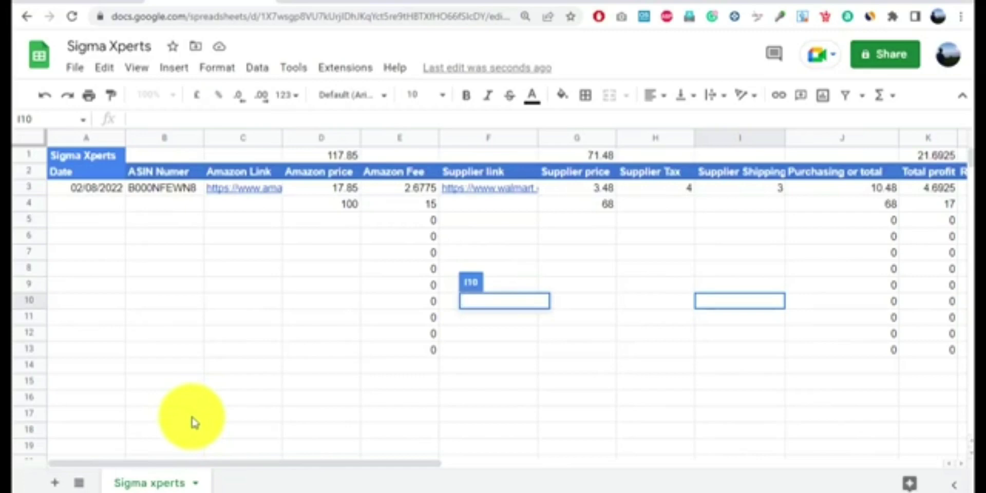
{"action": "left_click", "coordinate": [576, 332]}
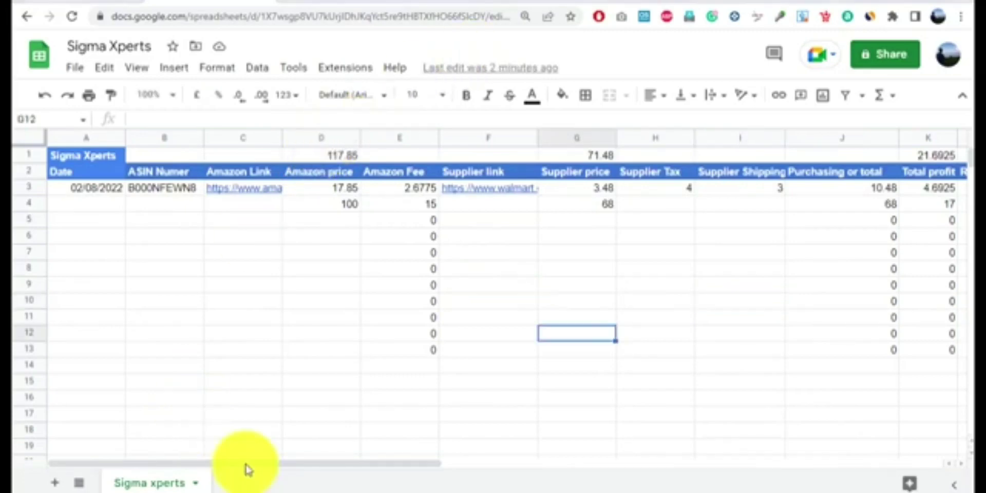
{"action": "left_click", "coordinate": [343, 304]}
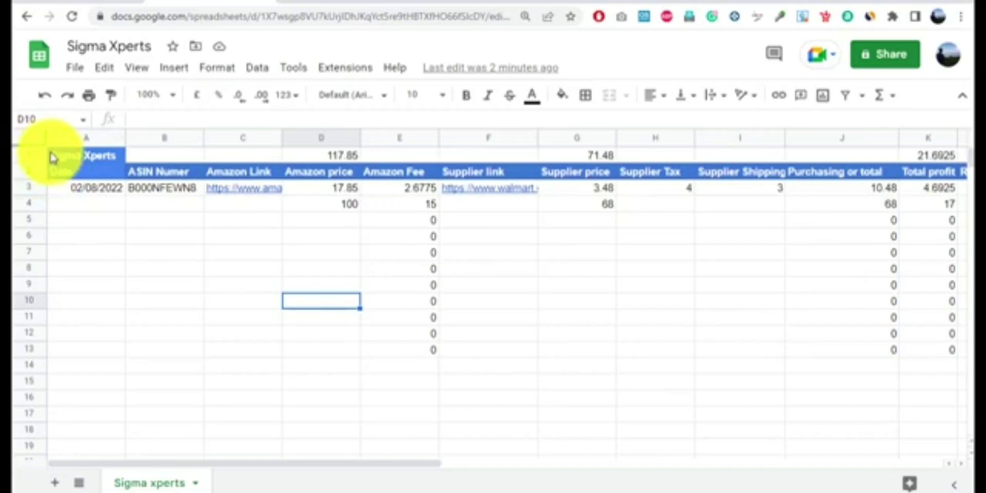
Freeze the top 2 rows holding the column totals and headers, and check them against the rows further down.
{"action": "left_click_drag", "start_coordinate": [51, 157], "coordinate": [796, 177]}
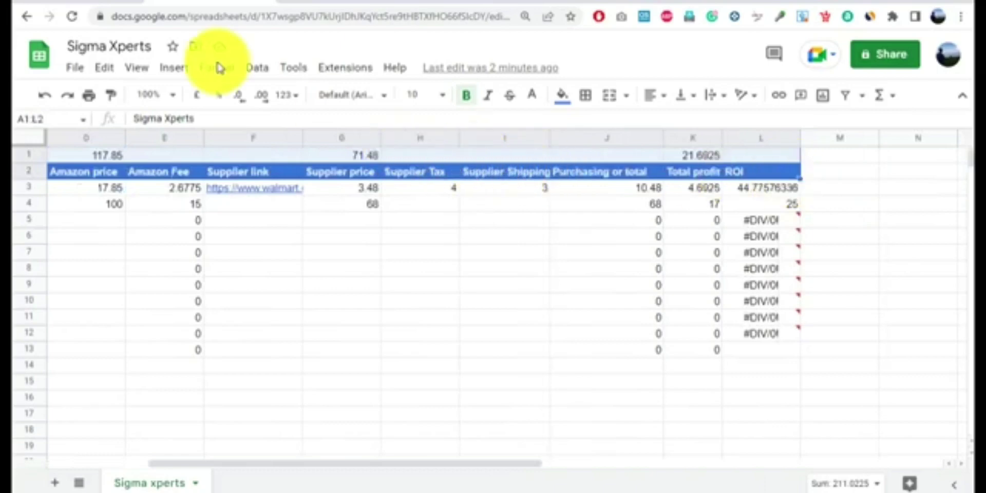
{"action": "left_click", "coordinate": [128, 69]}
{"action": "left_click", "coordinate": [140, 71]}
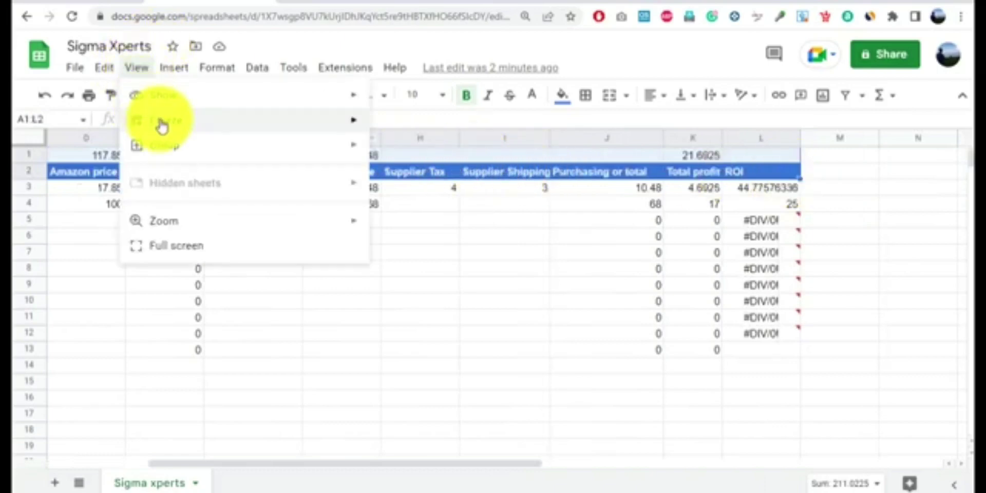
{"action": "mouse_move", "coordinate": [222, 128]}
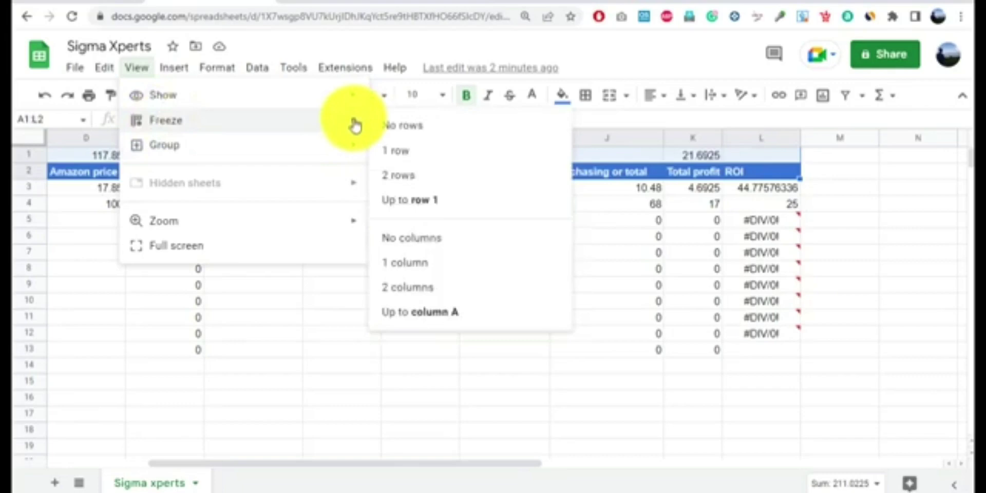
{"action": "left_click", "coordinate": [411, 177]}
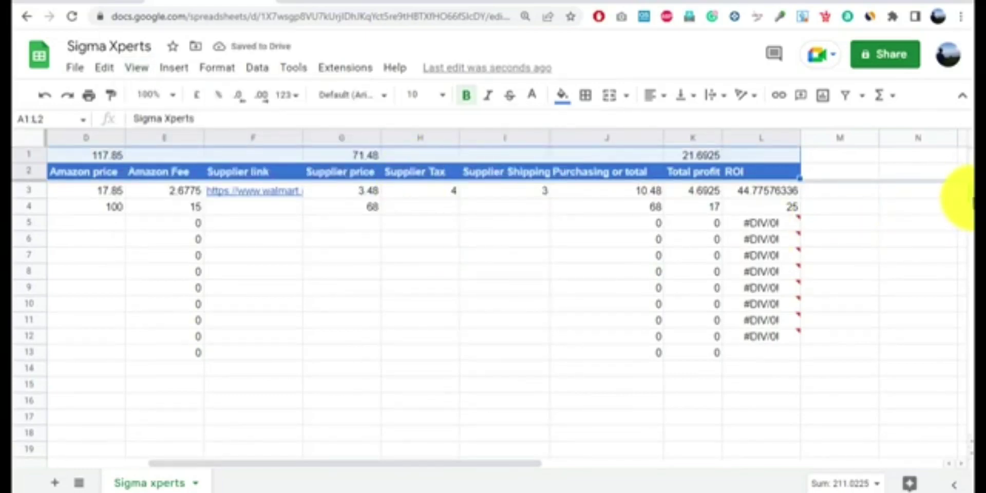
{"action": "scroll", "coordinate": [965, 198], "scroll_direction": "down", "scroll_amount": 20}
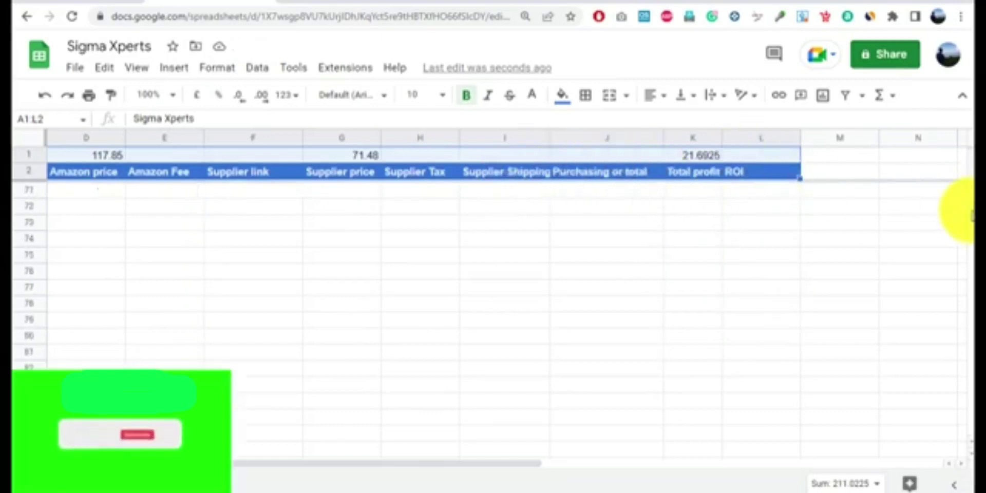
{"action": "scroll", "coordinate": [965, 211], "scroll_direction": "down", "scroll_amount": 1}
{"action": "left_click_drag", "start_coordinate": [968, 211], "coordinate": [969, 272]}
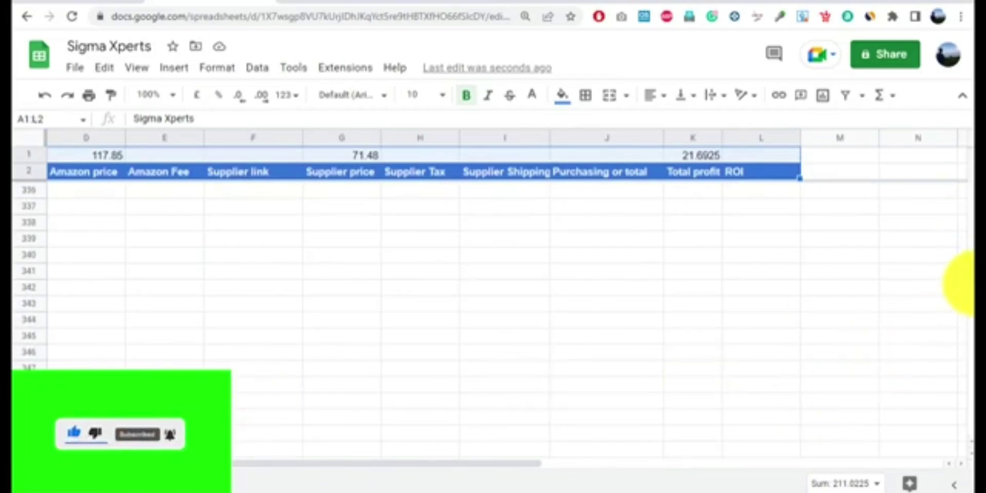
{"action": "scroll", "coordinate": [969, 287], "scroll_direction": "down", "scroll_amount": 10}
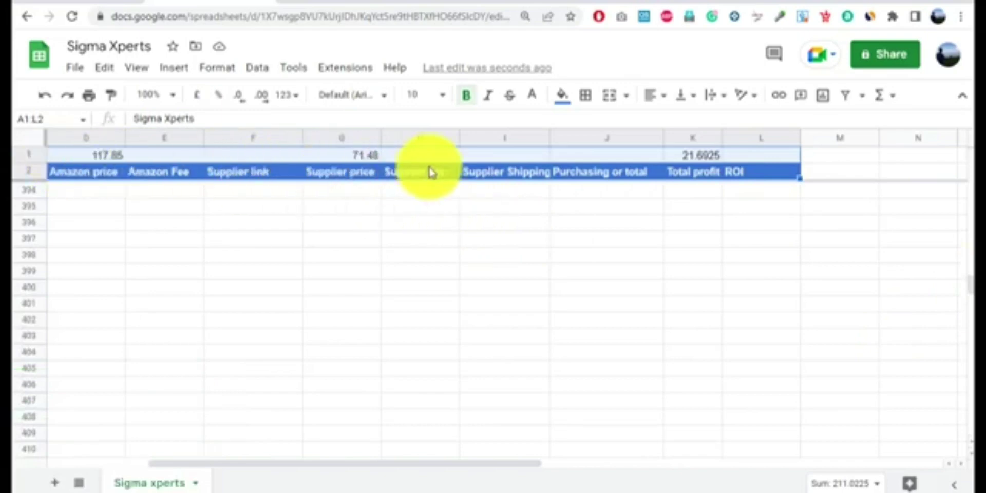
{"action": "left_click_drag", "start_coordinate": [968, 282], "coordinate": [970, 172]}
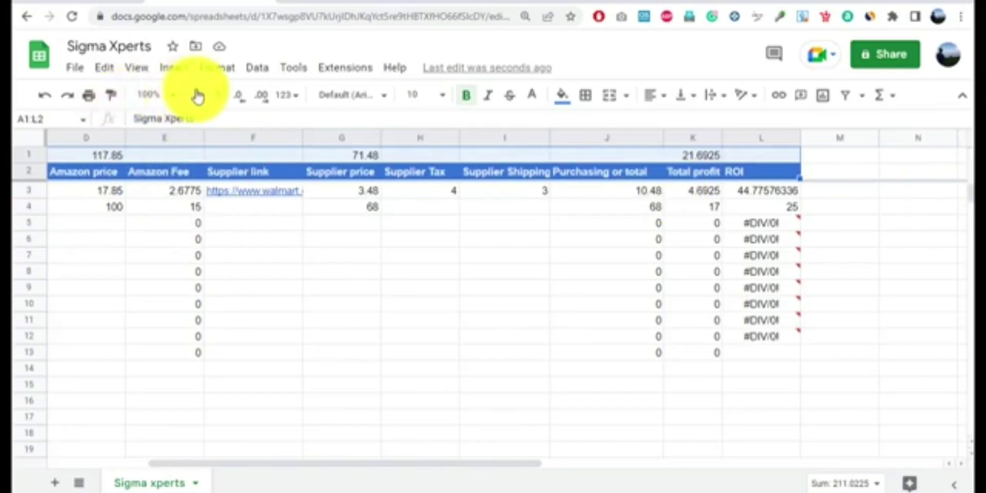
Apply all borders to the whole data table, range A1:L13.
{"action": "left_click", "coordinate": [90, 259]}
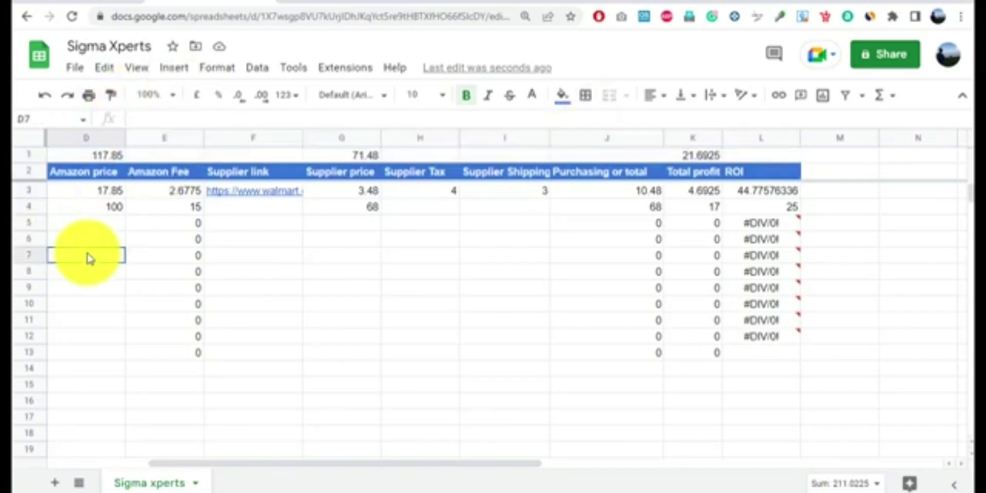
{"action": "key", "text": "ctrl+a"}
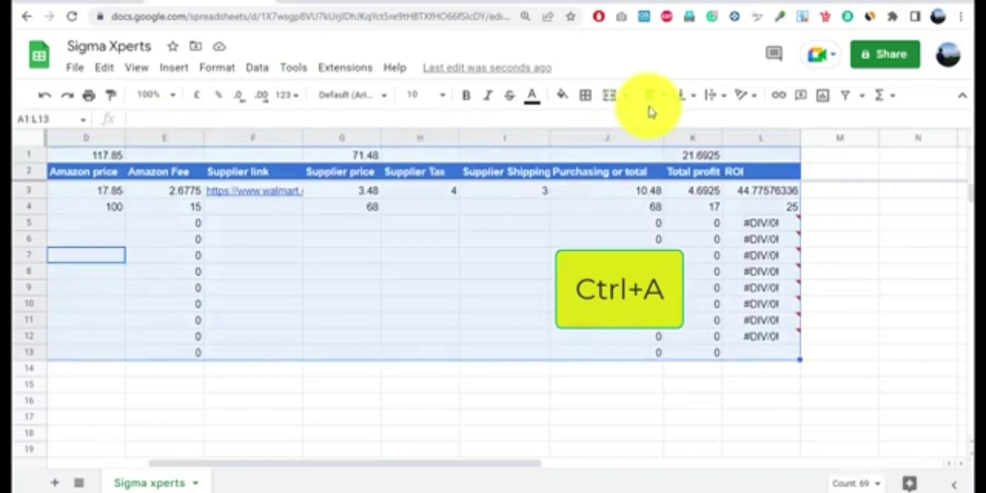
{"action": "left_click", "coordinate": [585, 98]}
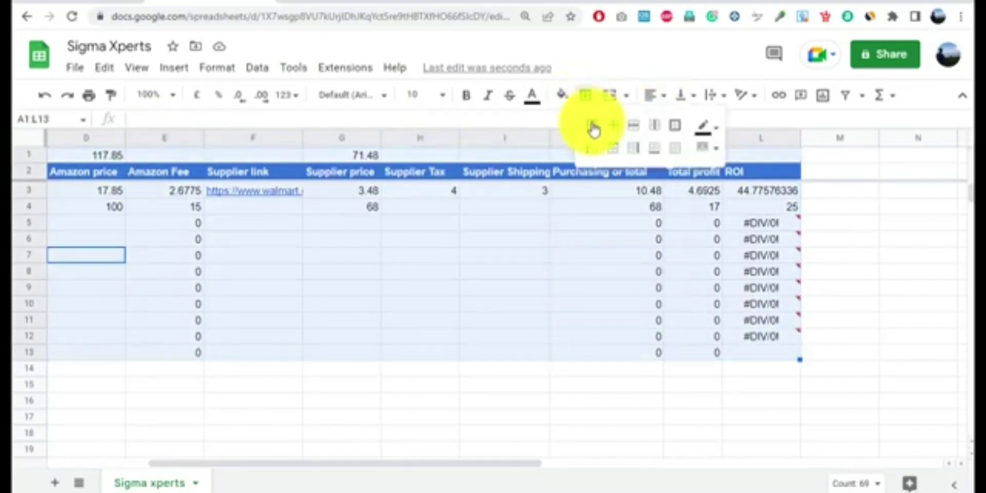
{"action": "left_click", "coordinate": [593, 127]}
{"action": "left_click", "coordinate": [347, 385]}
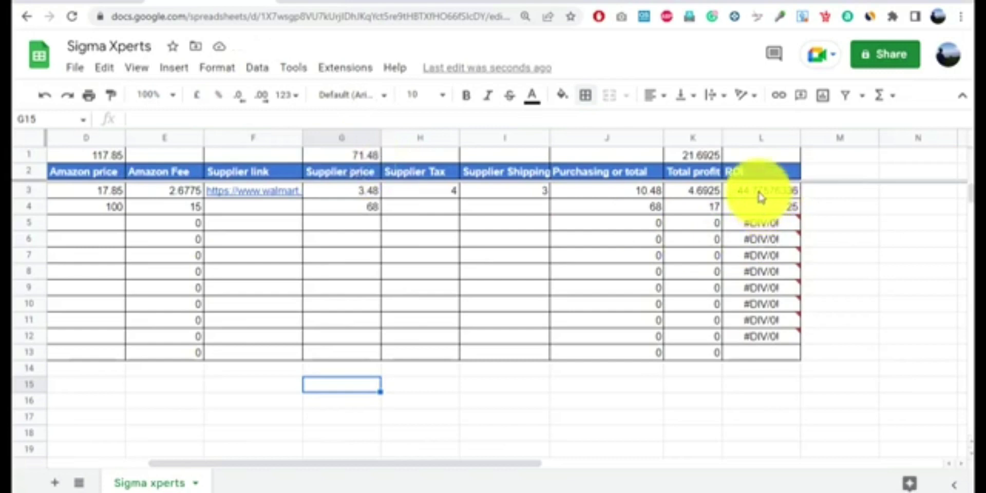
Try a cyan fill on the Total profit cells, range K3:K13.
{"action": "left_click_drag", "start_coordinate": [708, 194], "coordinate": [703, 349]}
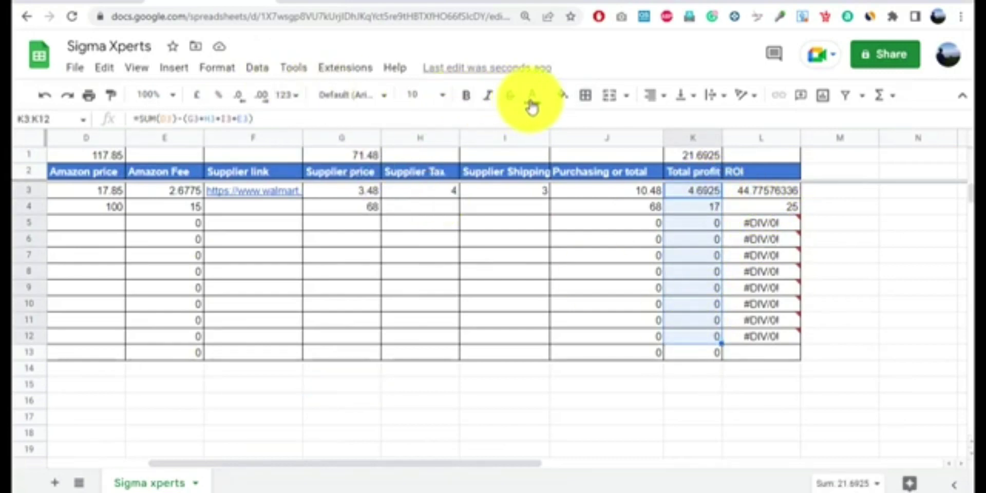
{"action": "left_click", "coordinate": [701, 366]}
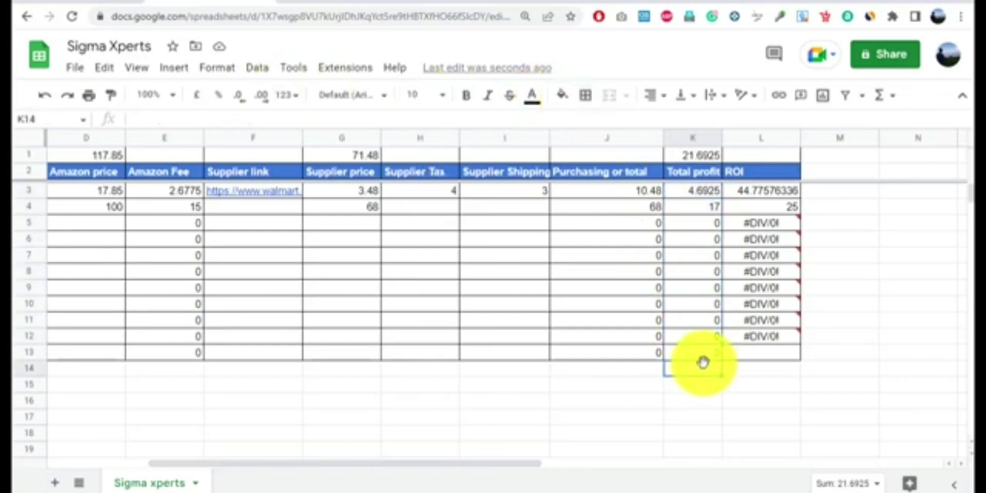
{"action": "left_click_drag", "start_coordinate": [707, 359], "coordinate": [690, 182]}
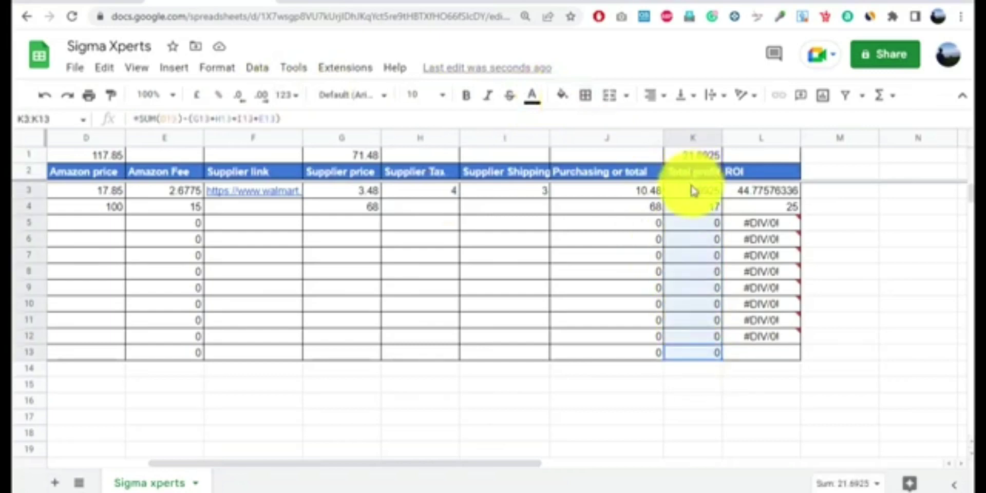
{"action": "left_click", "coordinate": [561, 103]}
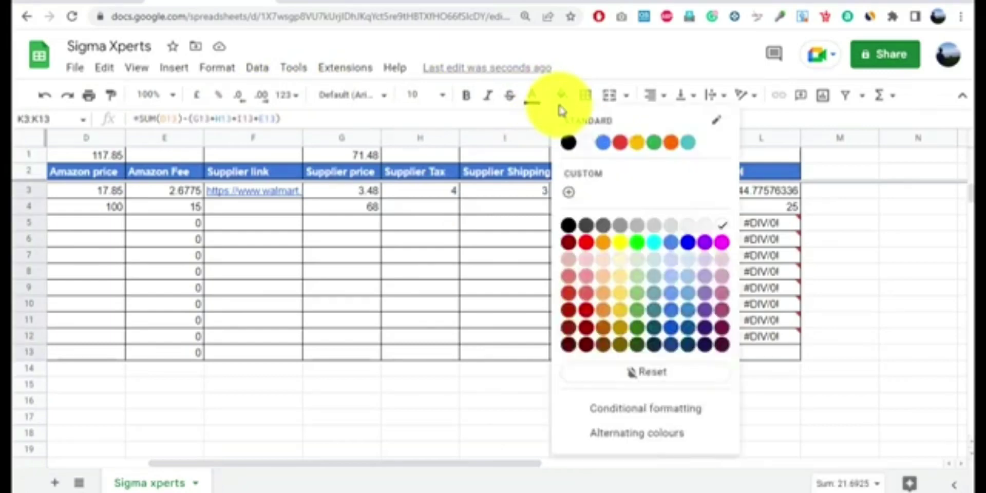
{"action": "left_click", "coordinate": [651, 250]}
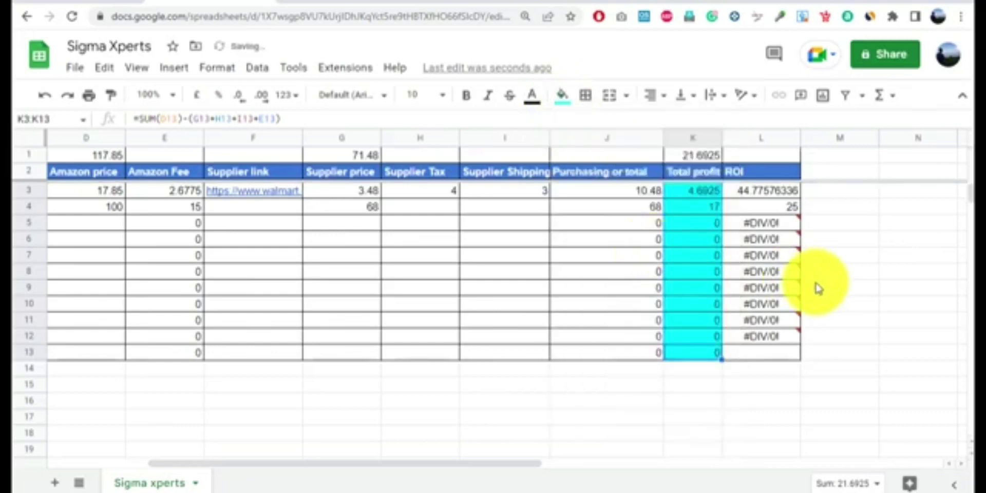
{"action": "left_click", "coordinate": [868, 298]}
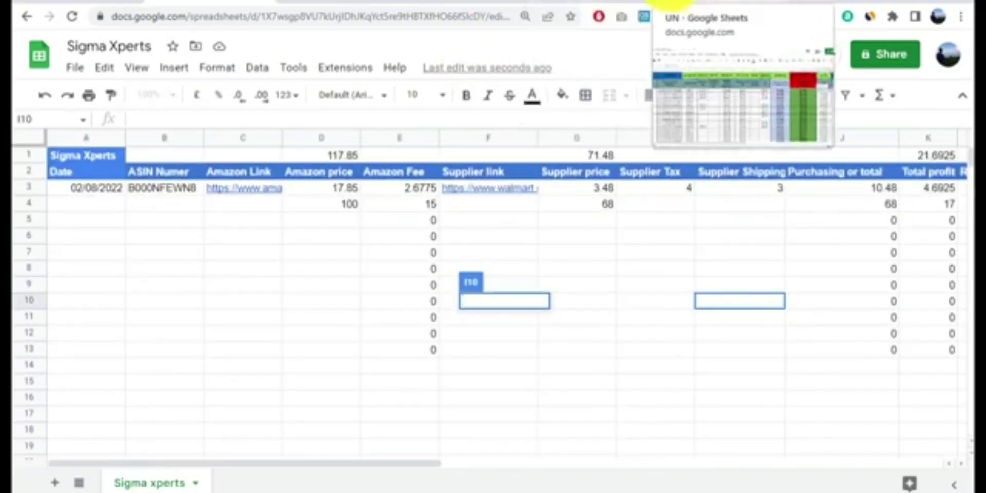
Switch to the UN spreadsheet and examine its totals row, colour formatting, and the profit, ROI, order number and status columns.
{"action": "left_click", "coordinate": [682, 4]}
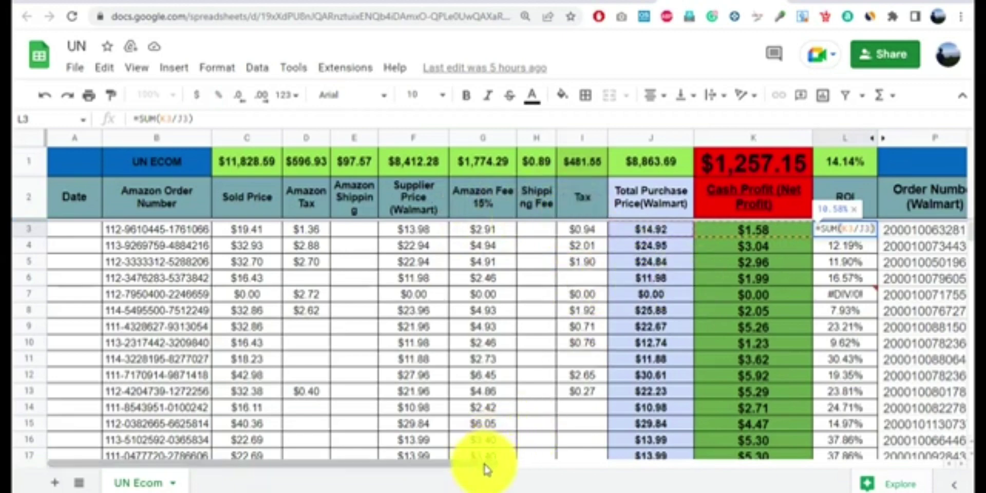
{"action": "left_click_drag", "start_coordinate": [484, 461], "coordinate": [588, 464]}
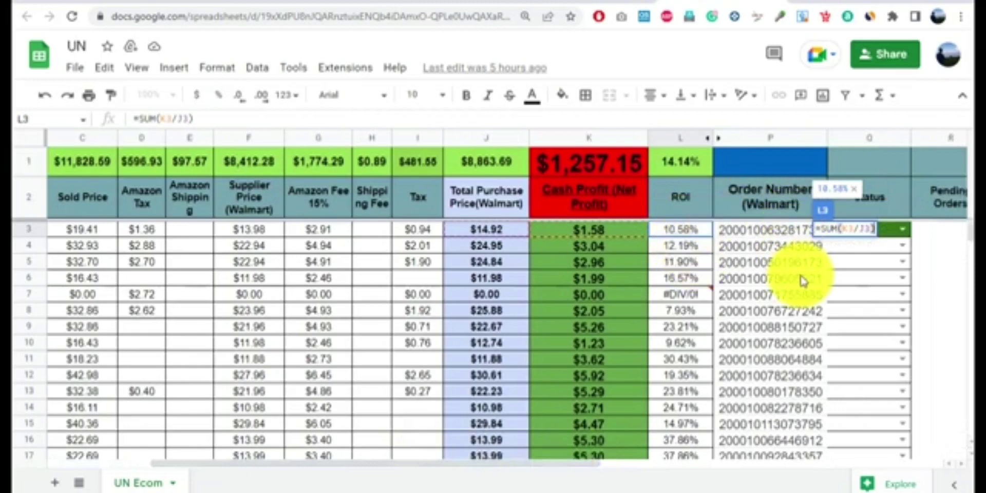
{"action": "left_click", "coordinate": [436, 360]}
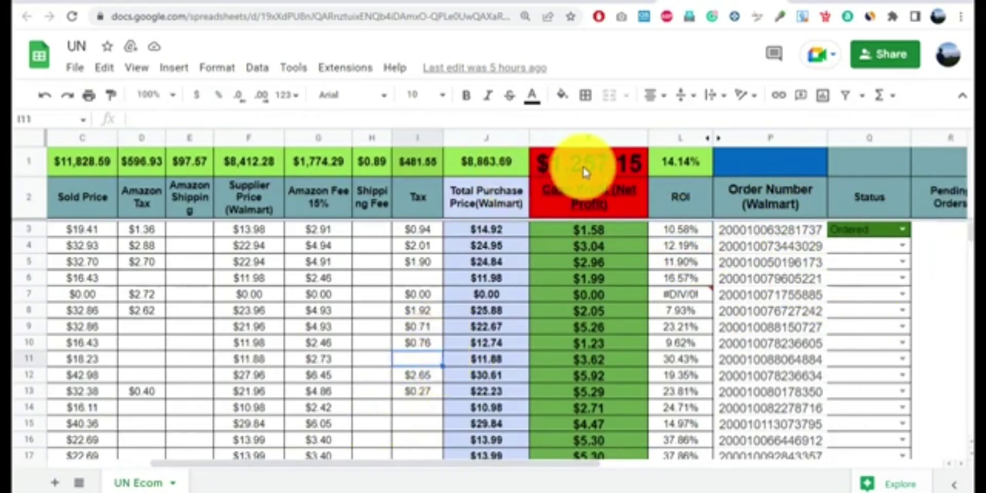
{"action": "left_click_drag", "start_coordinate": [364, 466], "coordinate": [280, 465]}
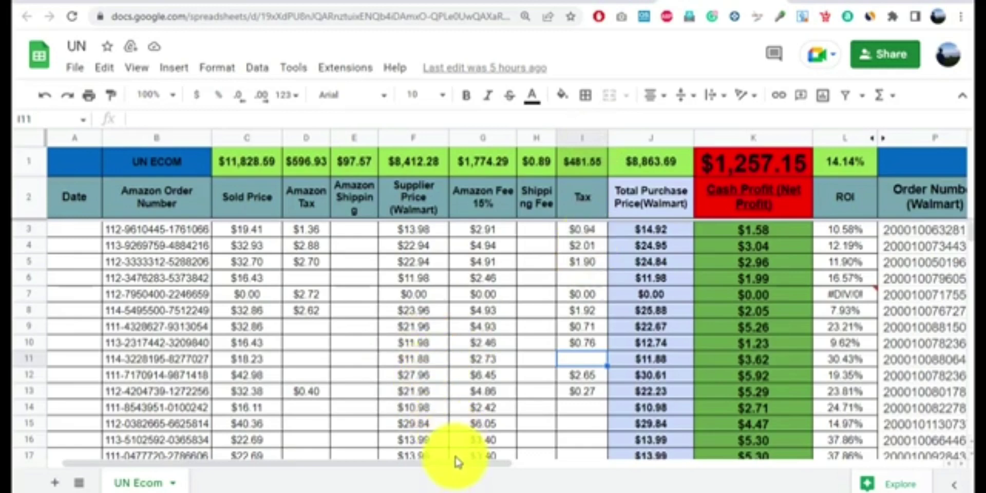
{"action": "left_click_drag", "start_coordinate": [446, 464], "coordinate": [328, 468]}
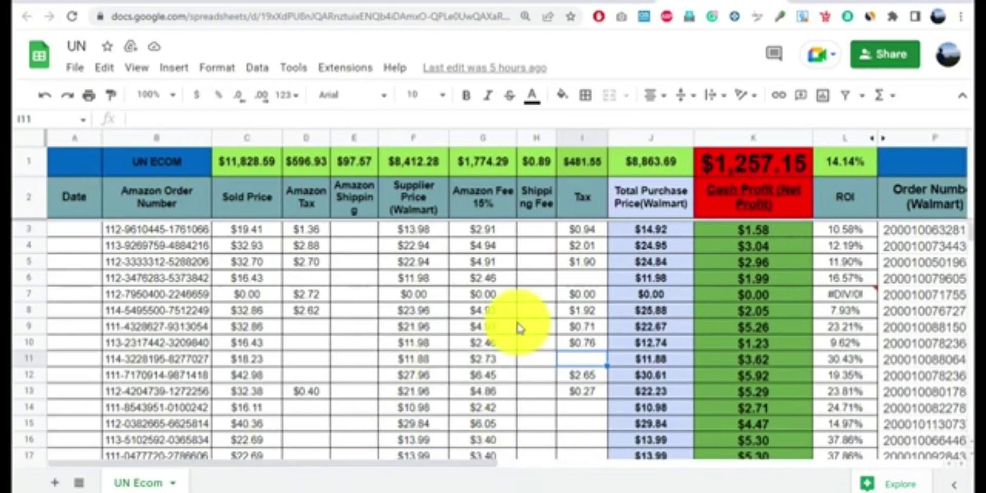